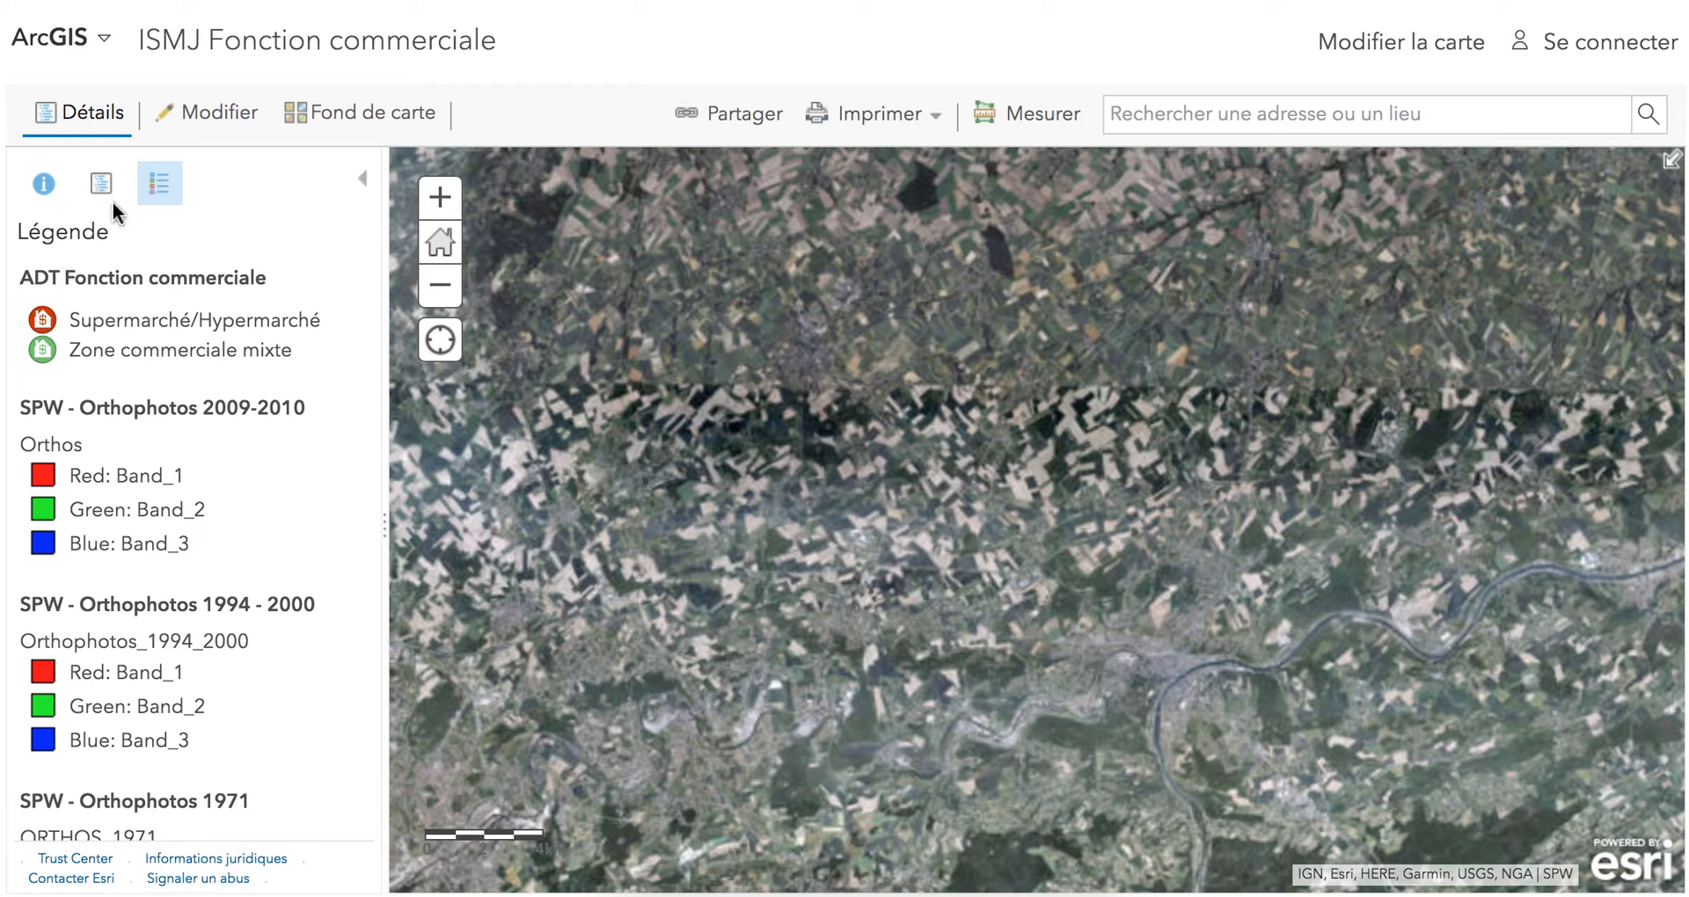
Show the map's content list and hide the SPW orthophoto layers for 2009-2010, 1994-2000 and 1971.
click(102, 187)
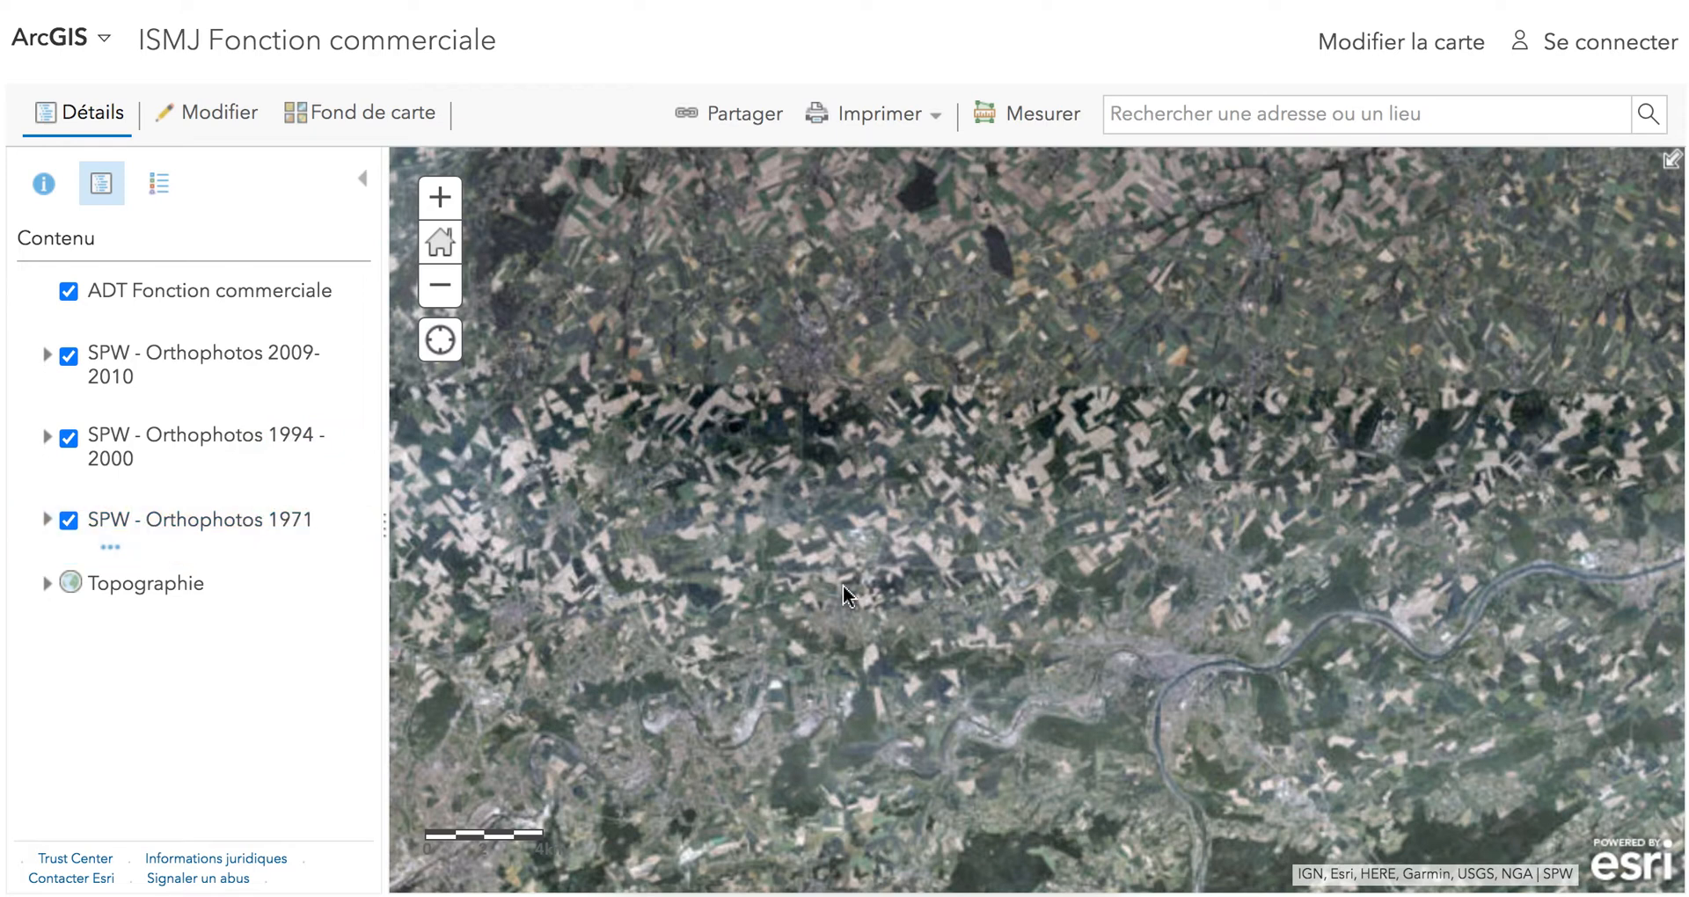
mouse_move(194, 327)
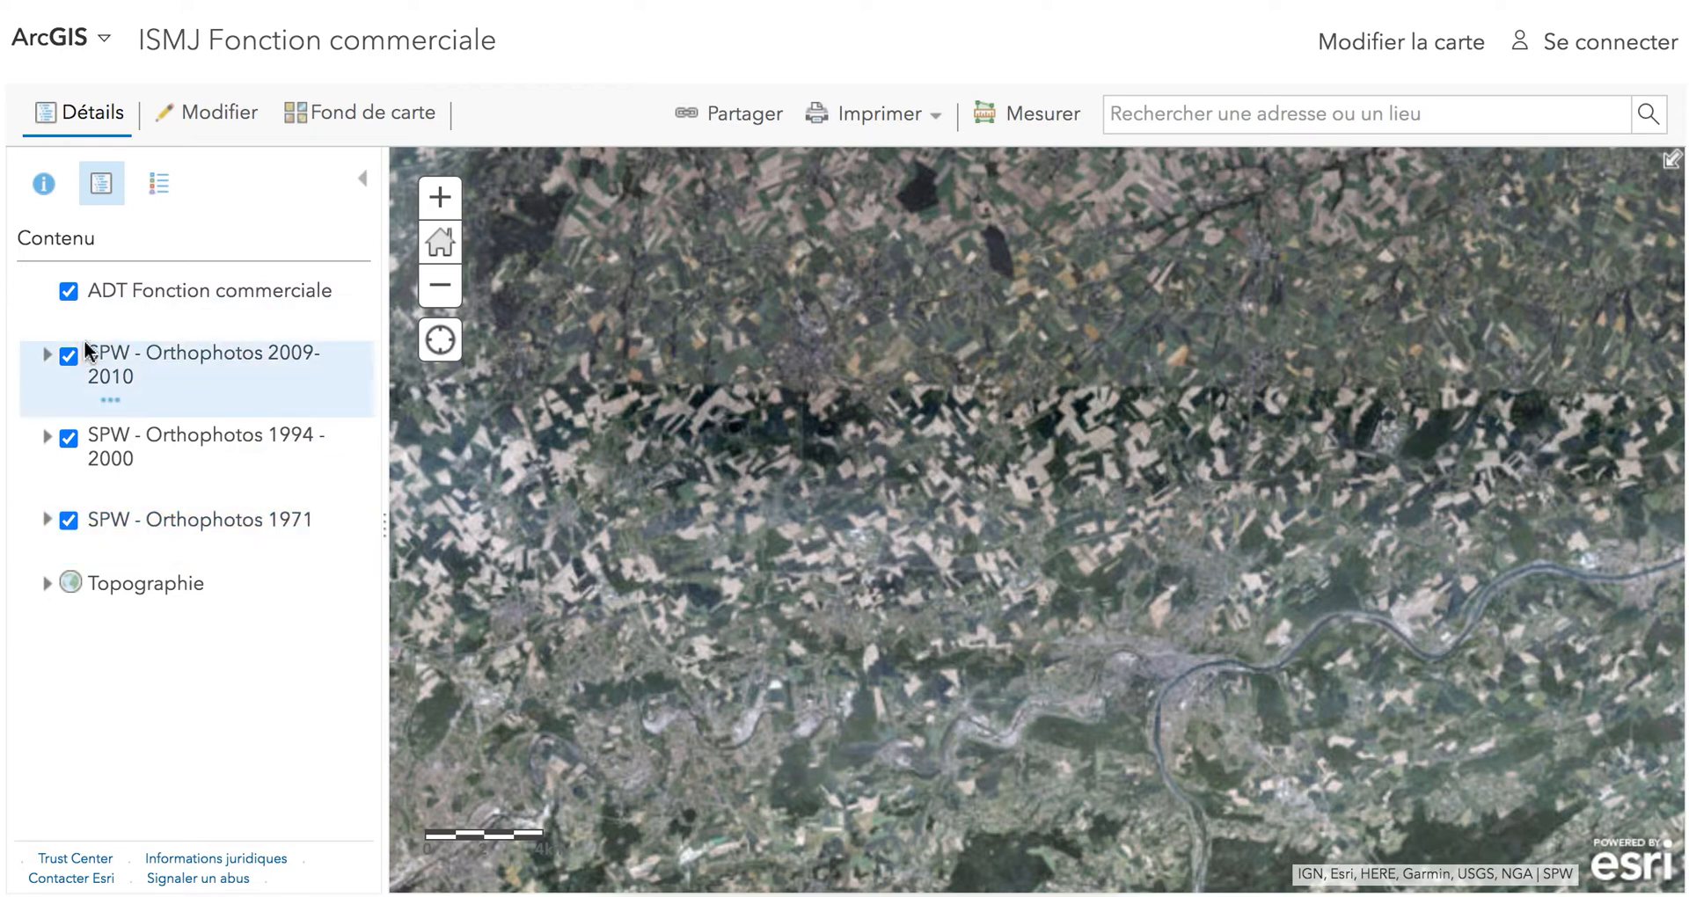
mouse_move(56, 357)
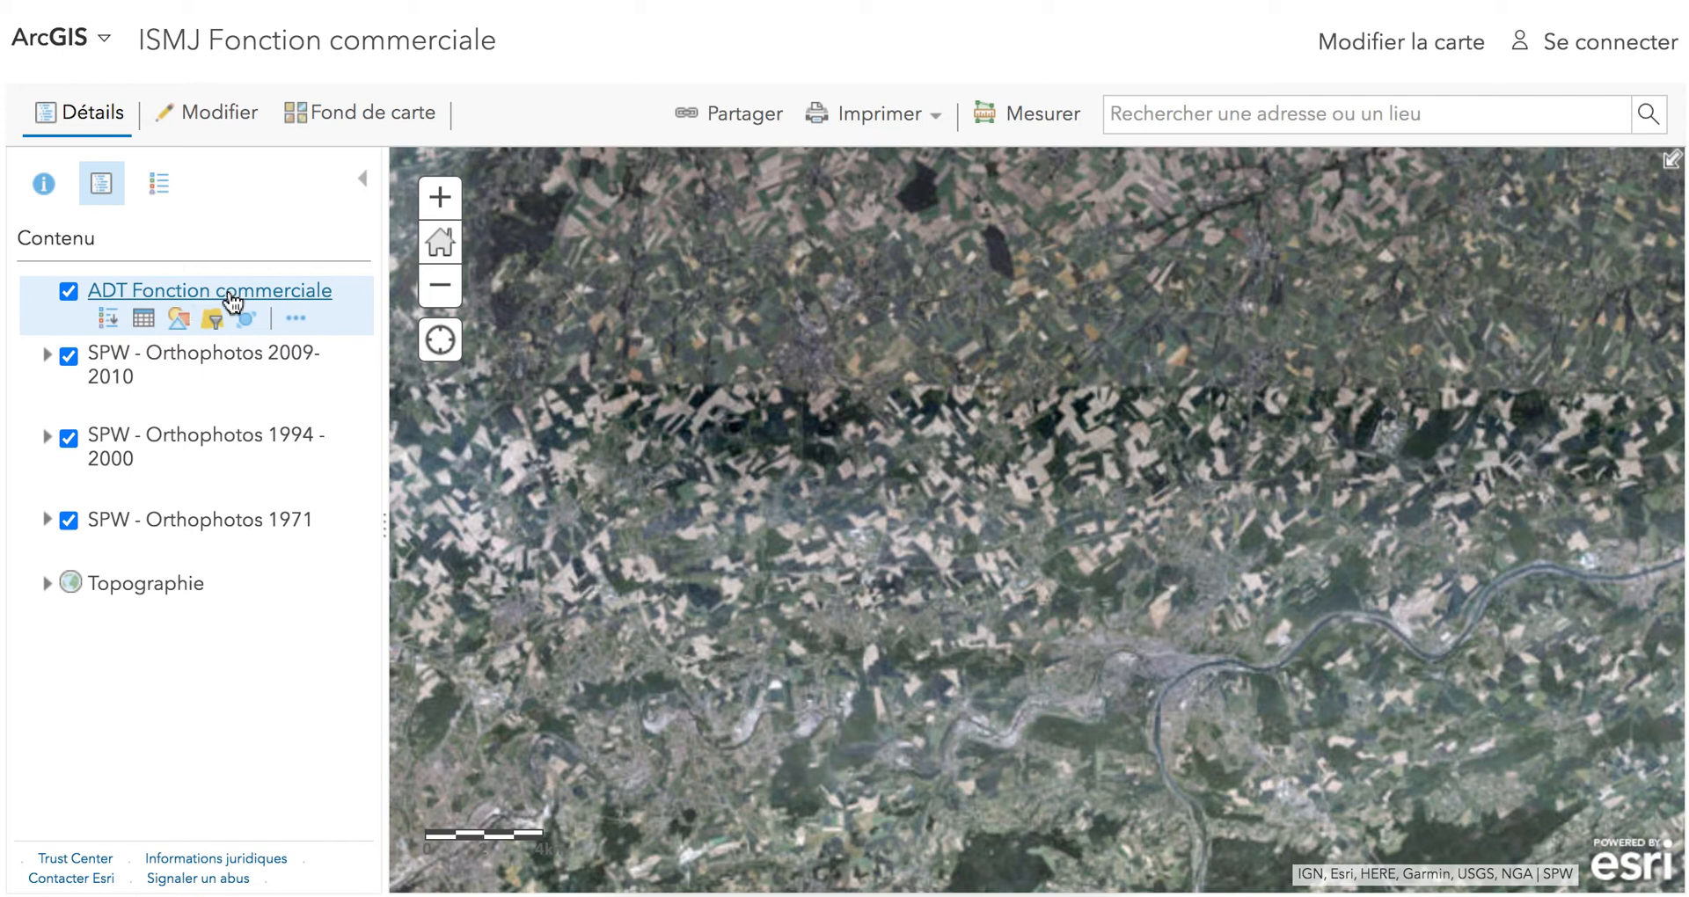
mouse_move(95, 377)
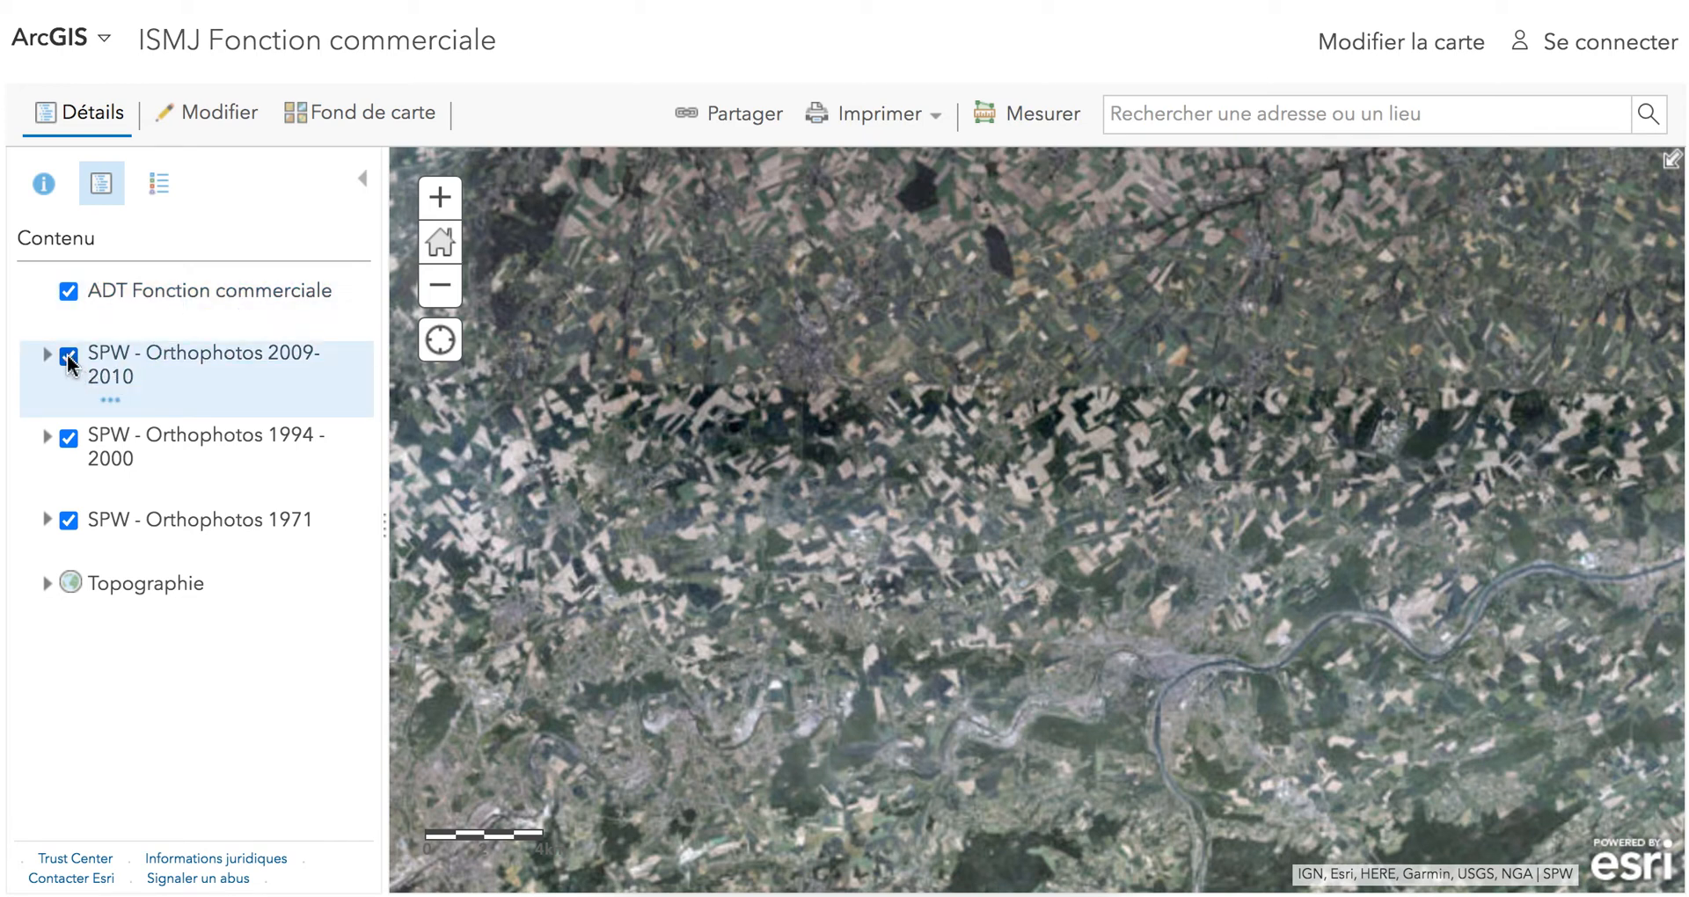
click(69, 357)
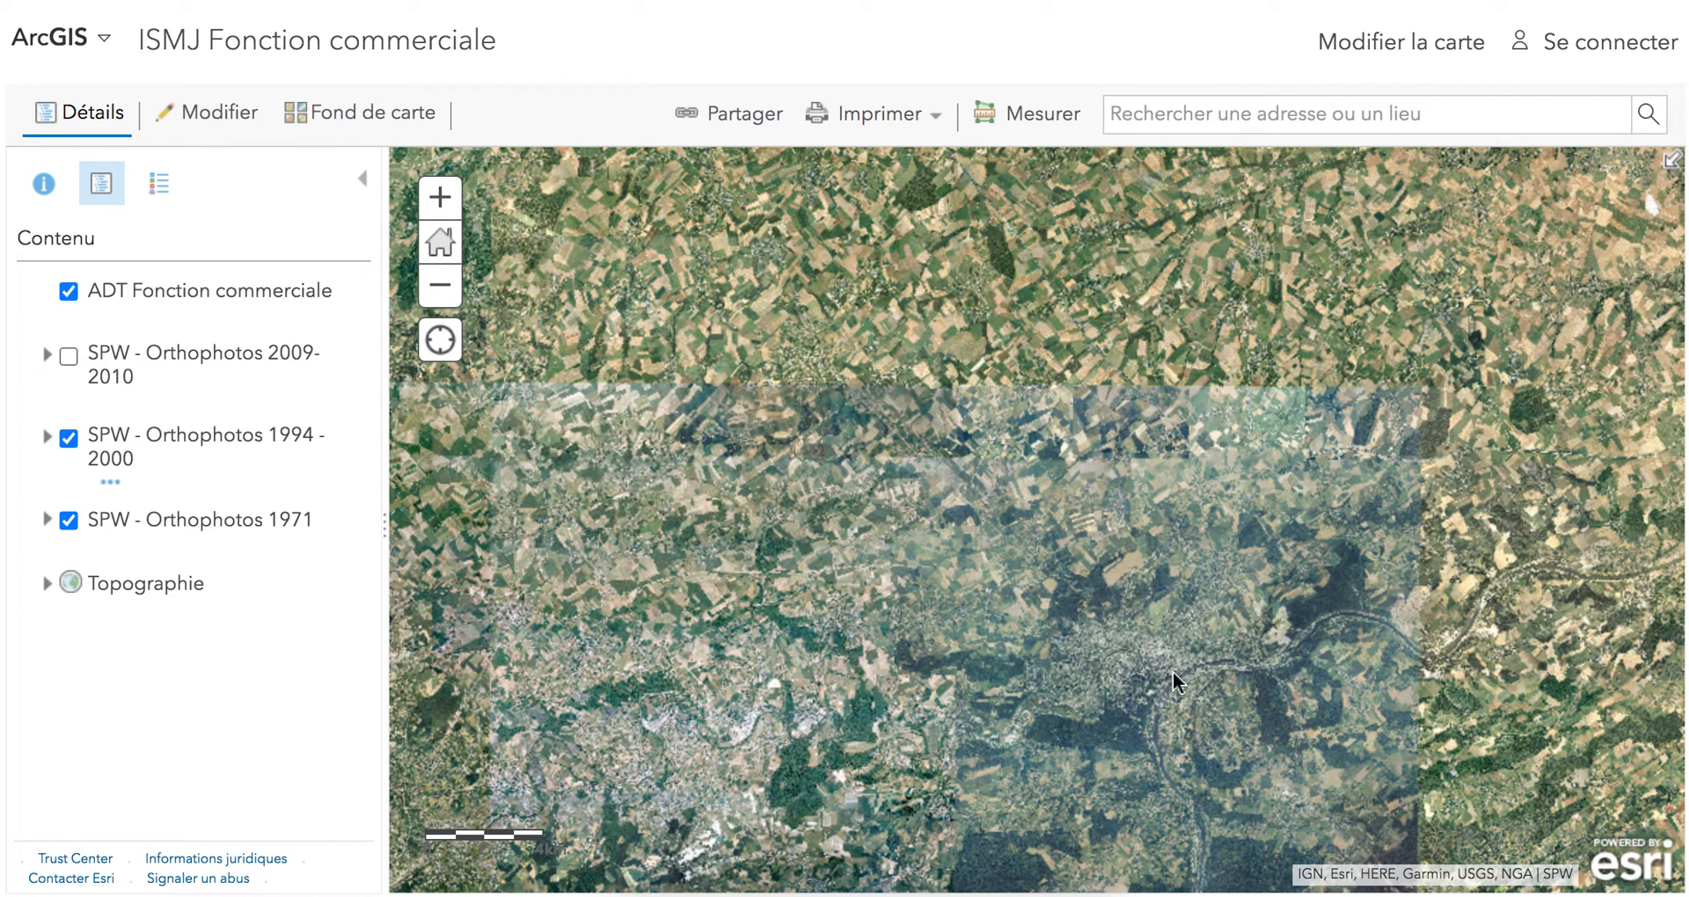
click(68, 438)
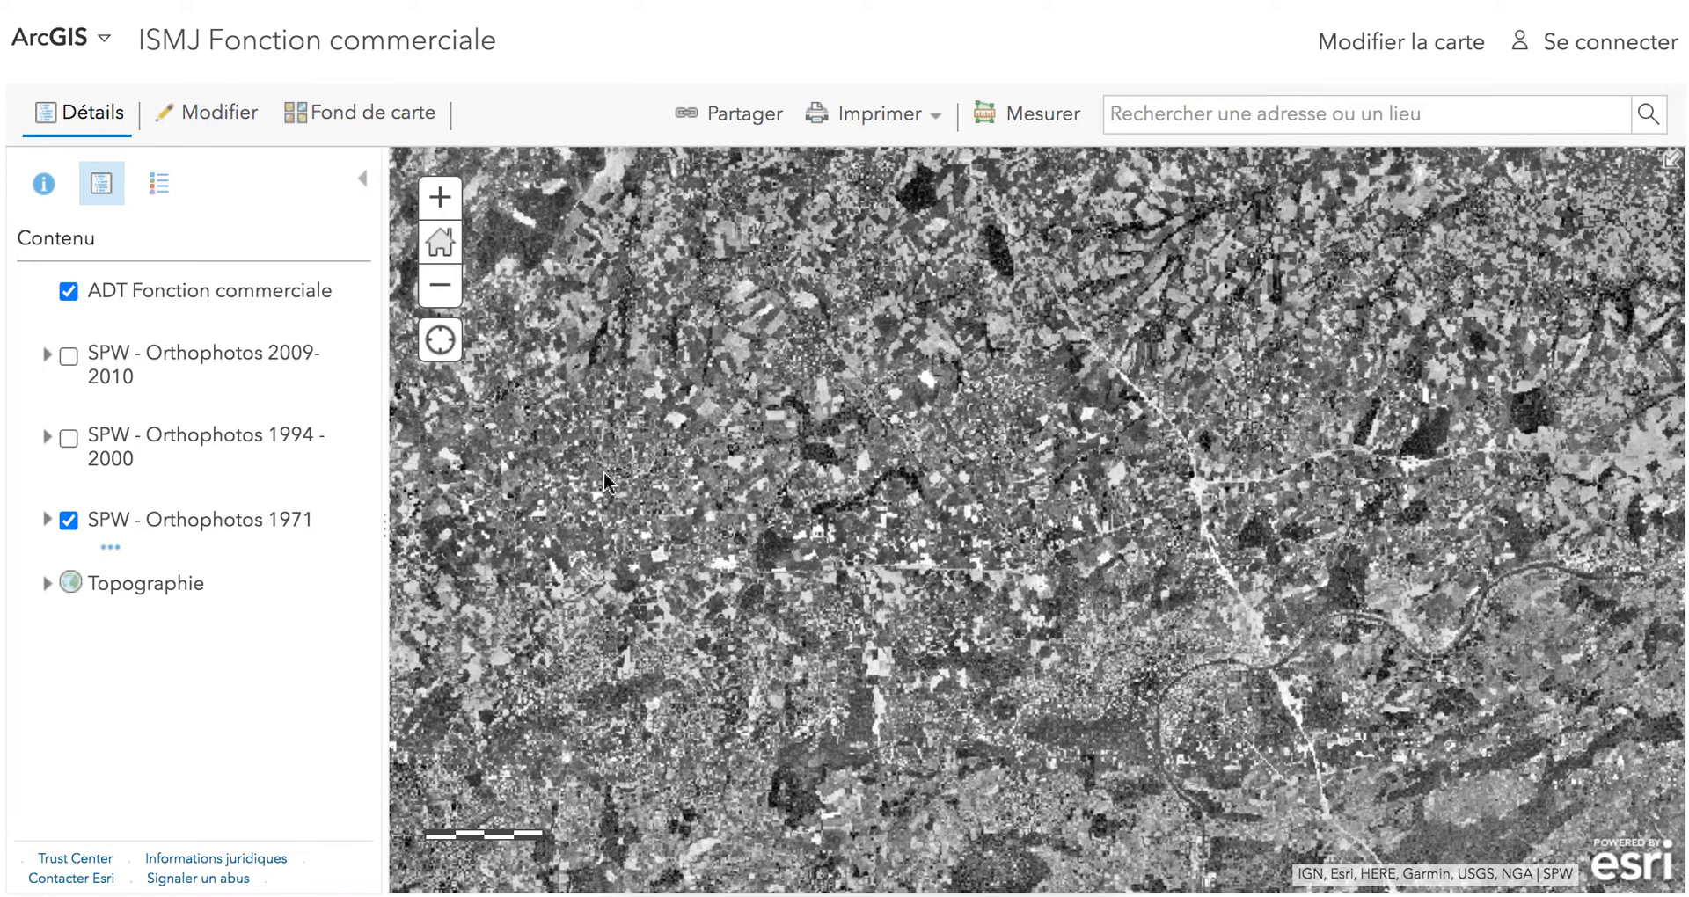
click(68, 521)
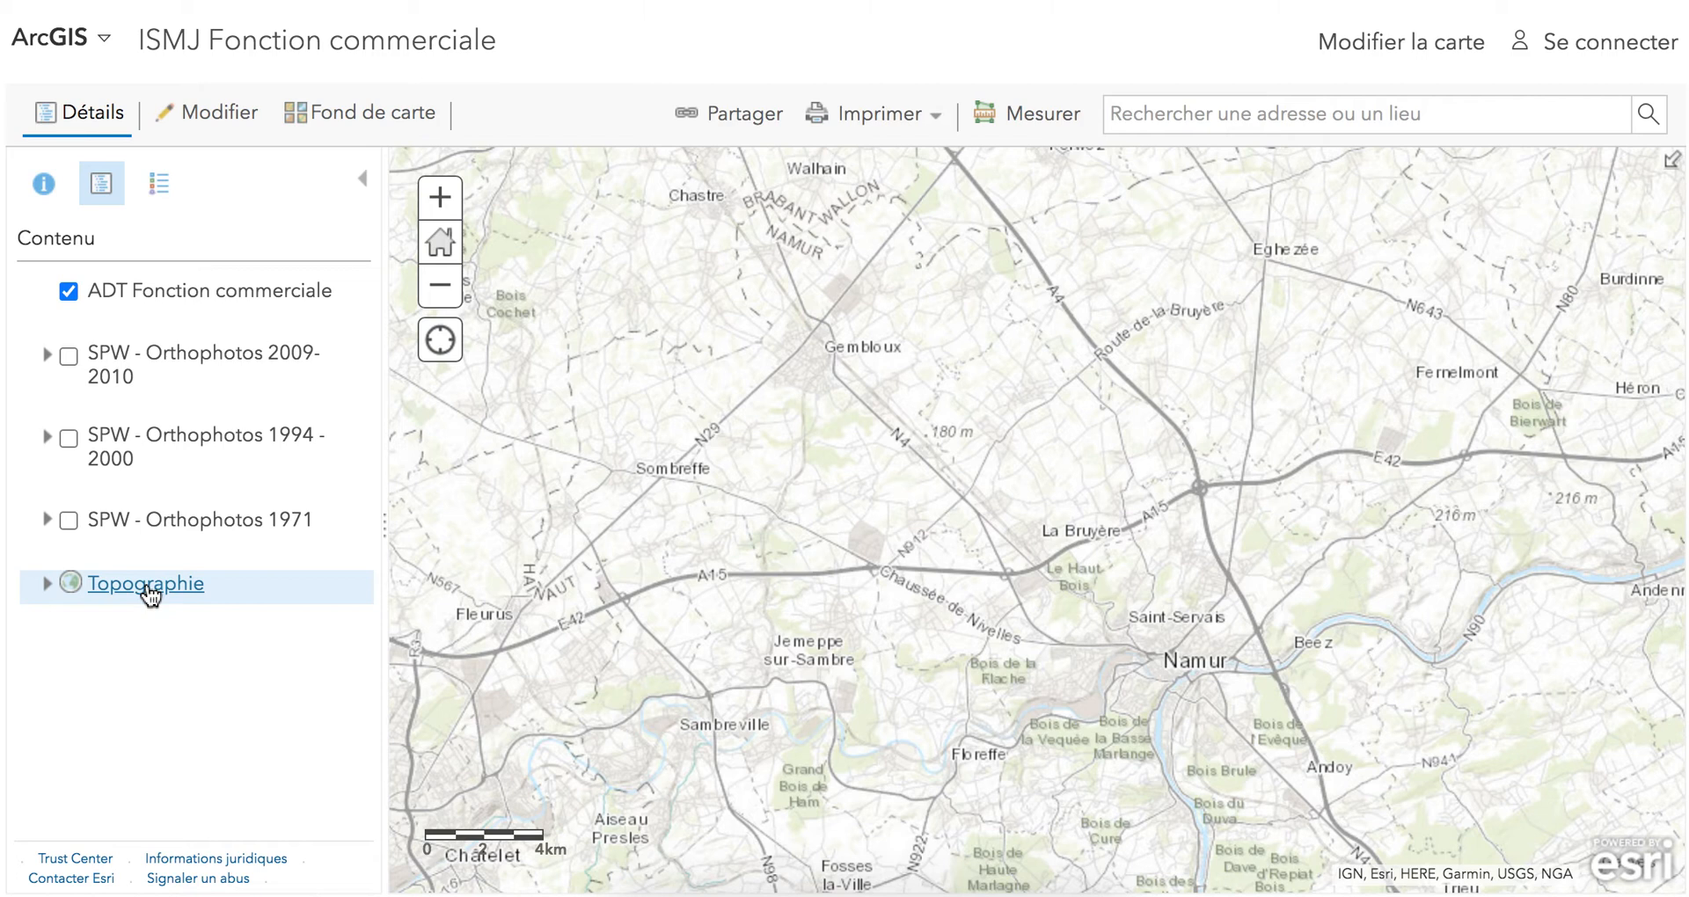
Expand the Topographie basemap's contents, try the Imagerie basemap, and switch the map to the Rues basemap.
click(126, 596)
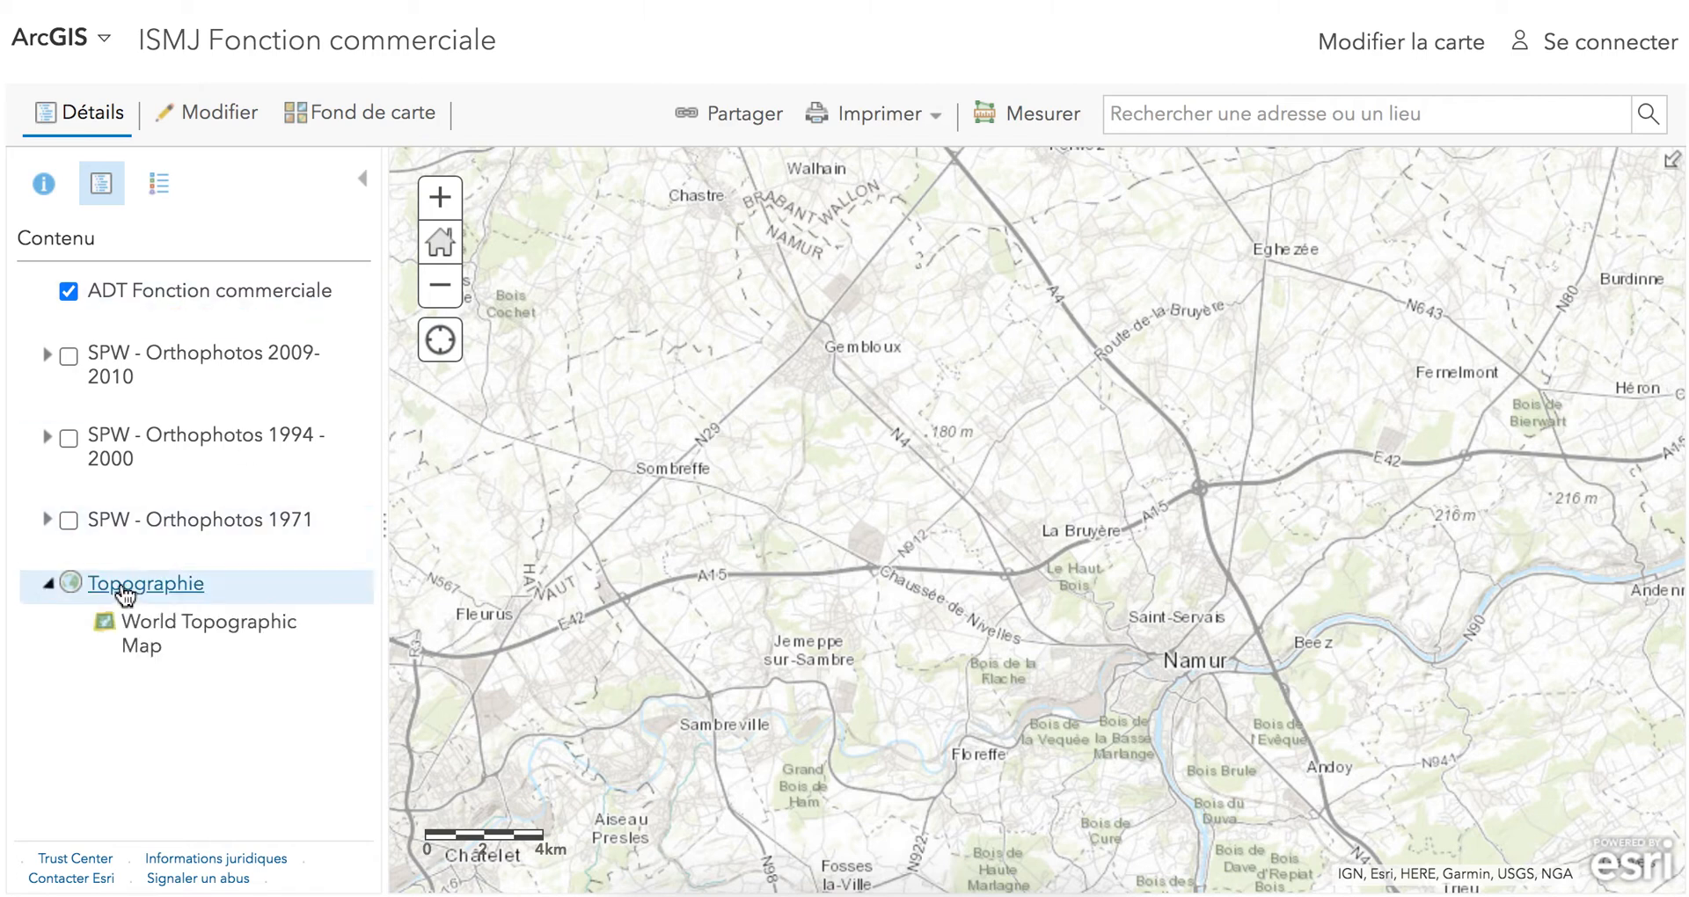
click(367, 126)
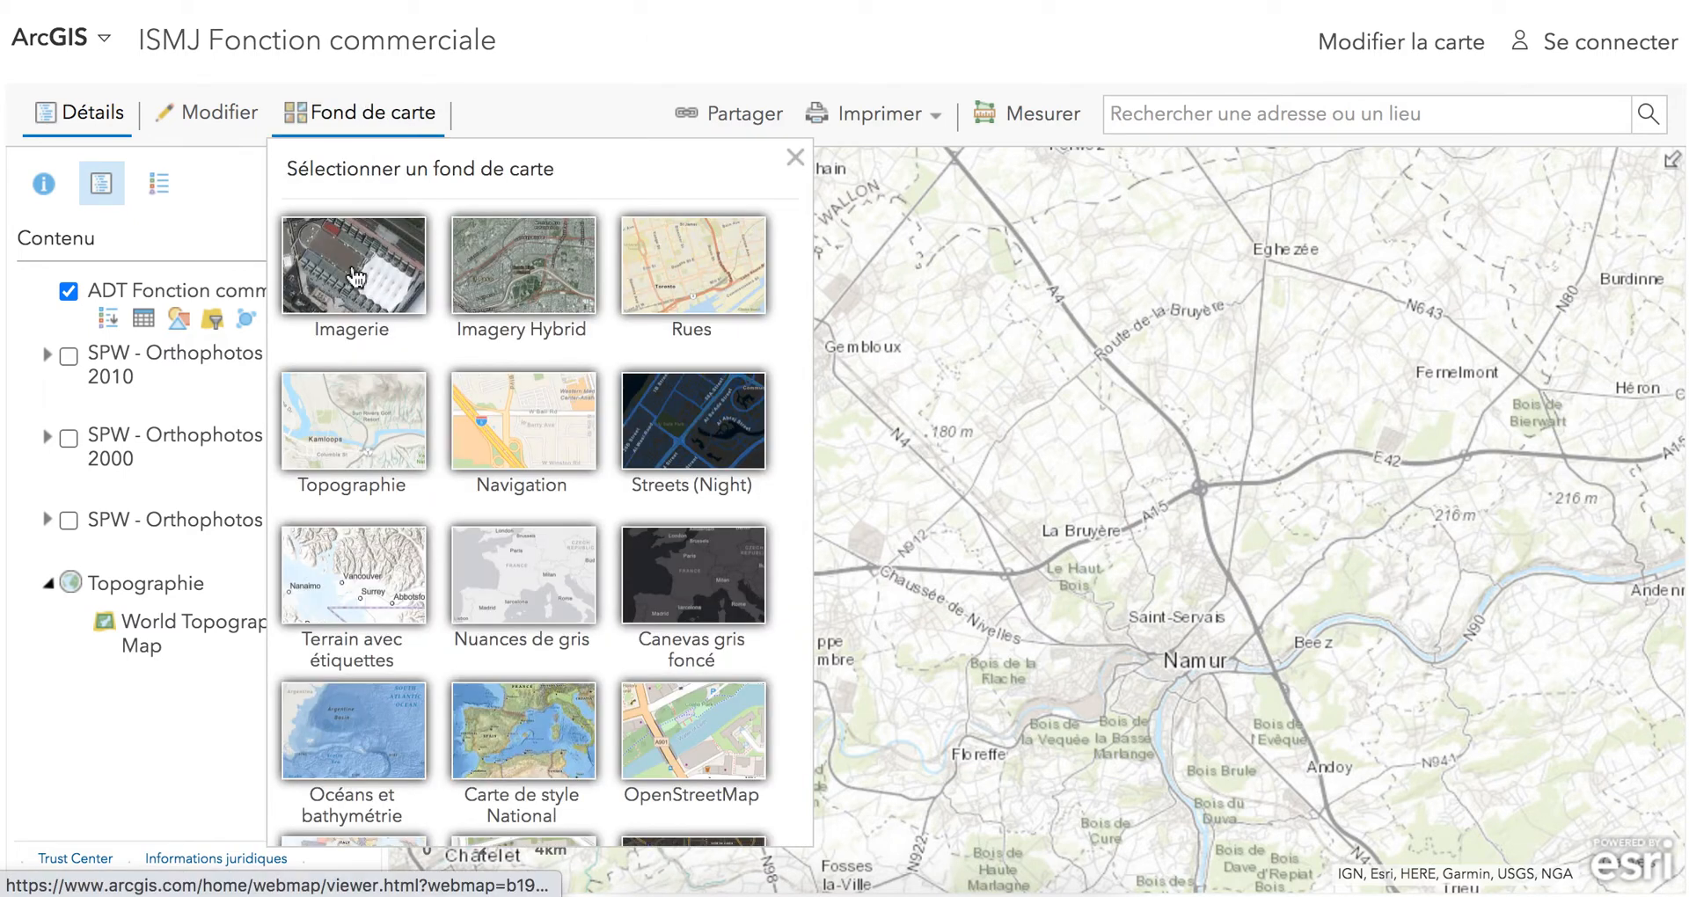
click(355, 273)
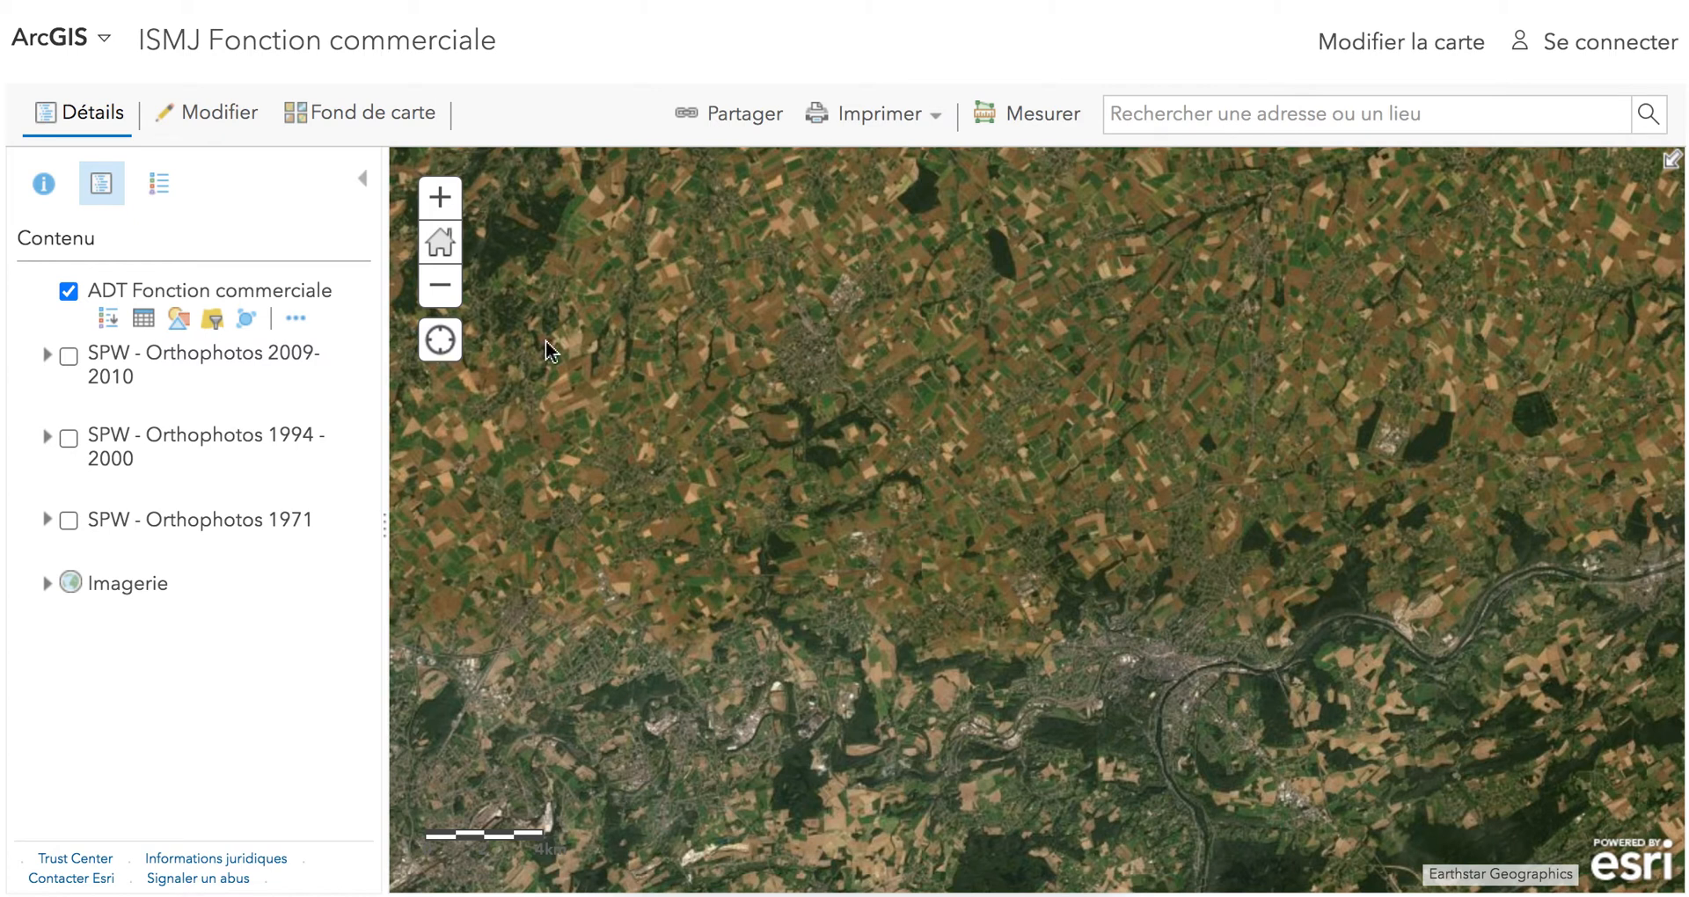
click(374, 113)
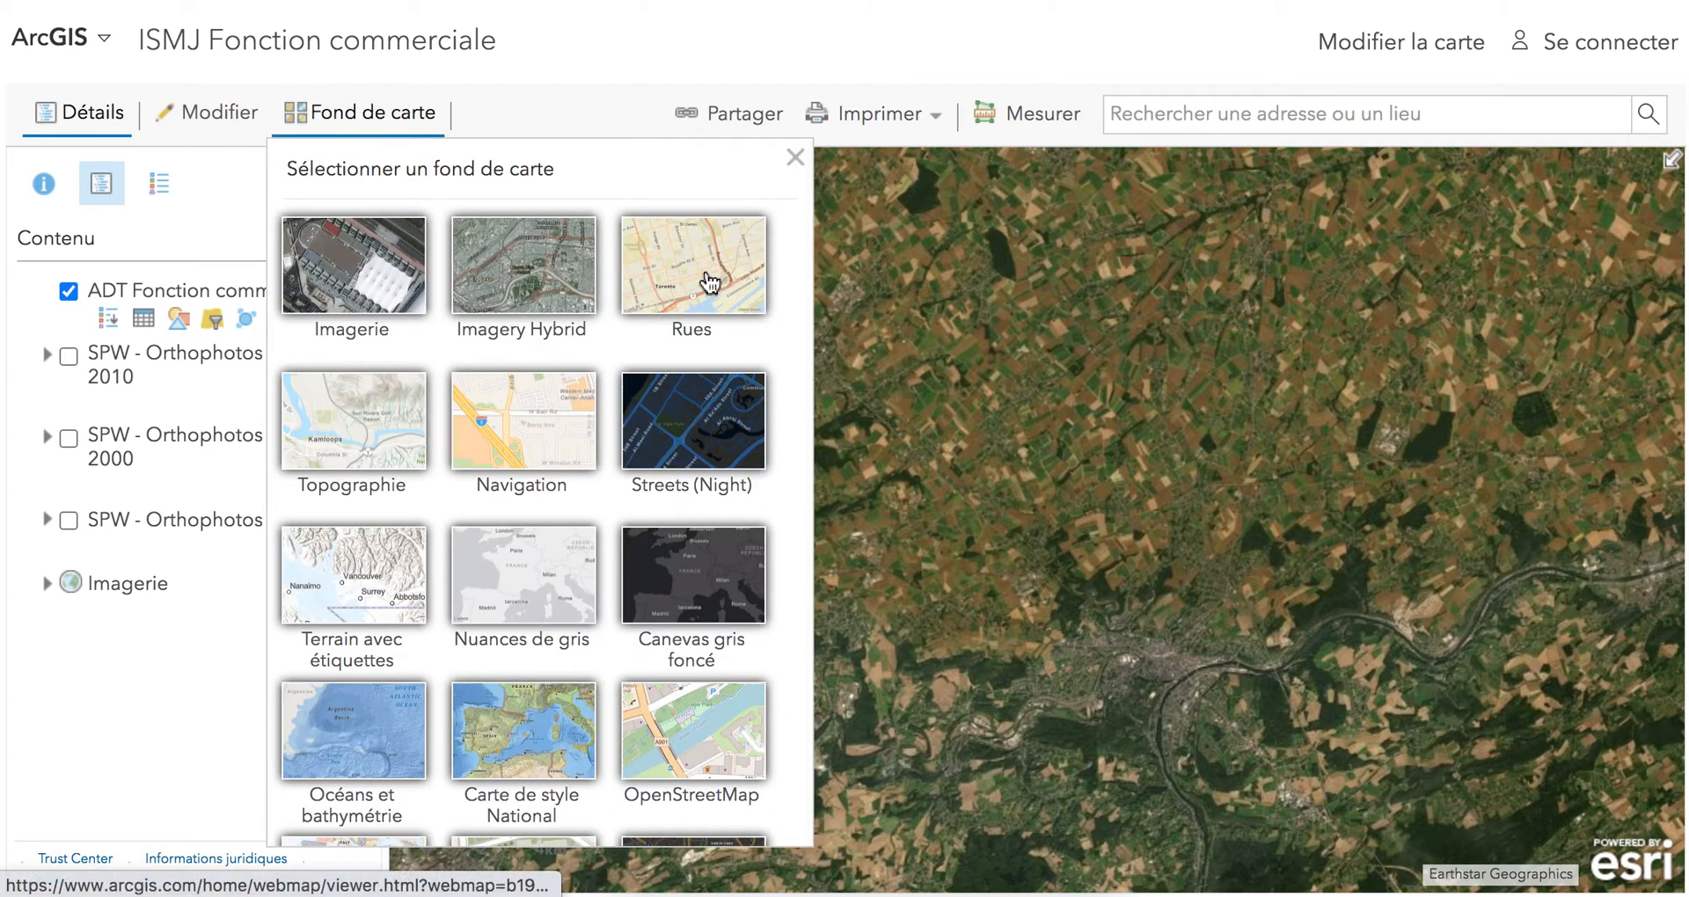
click(708, 282)
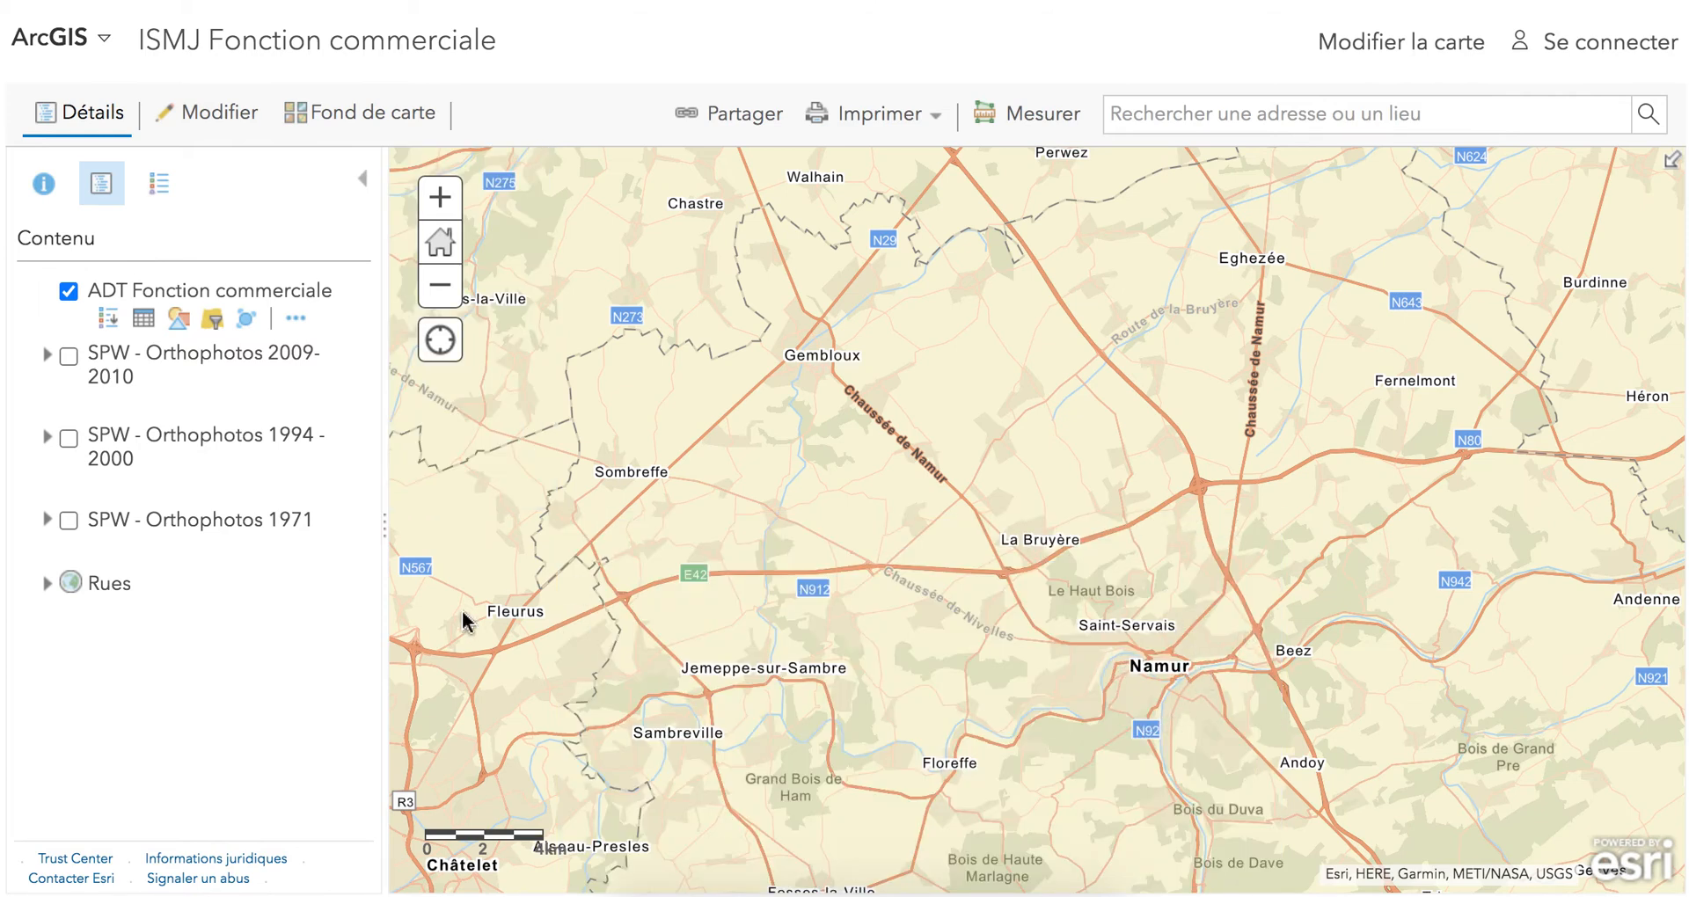
Make the three SPW orthophoto layers visible again and open the map for modification.
click(69, 356)
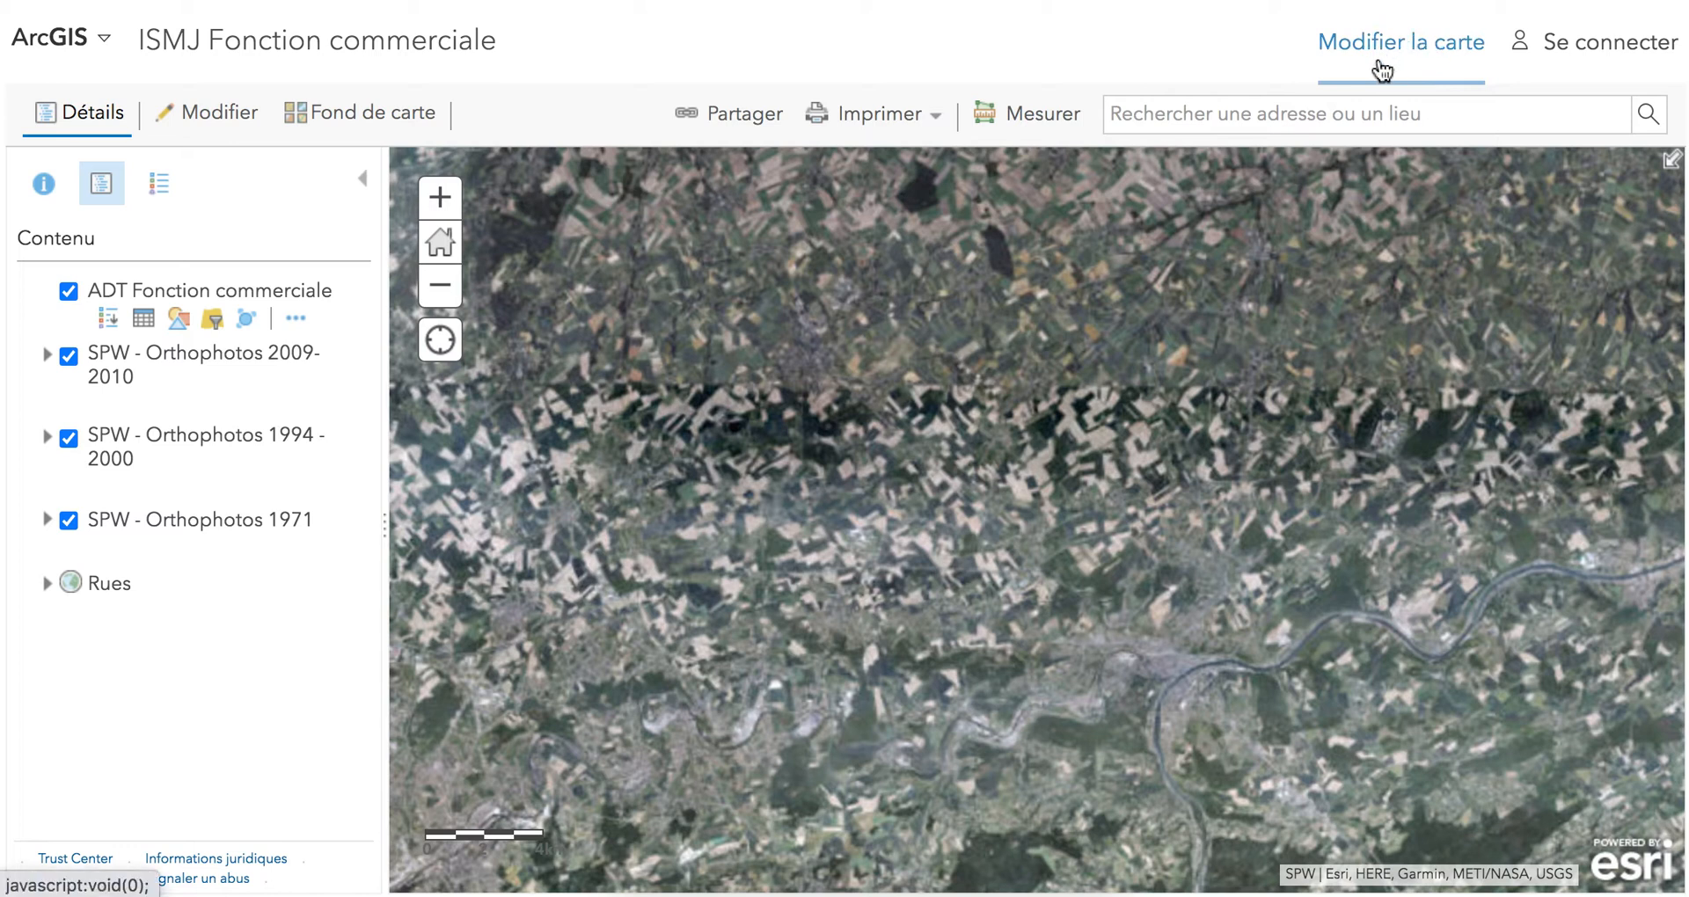
click(1395, 52)
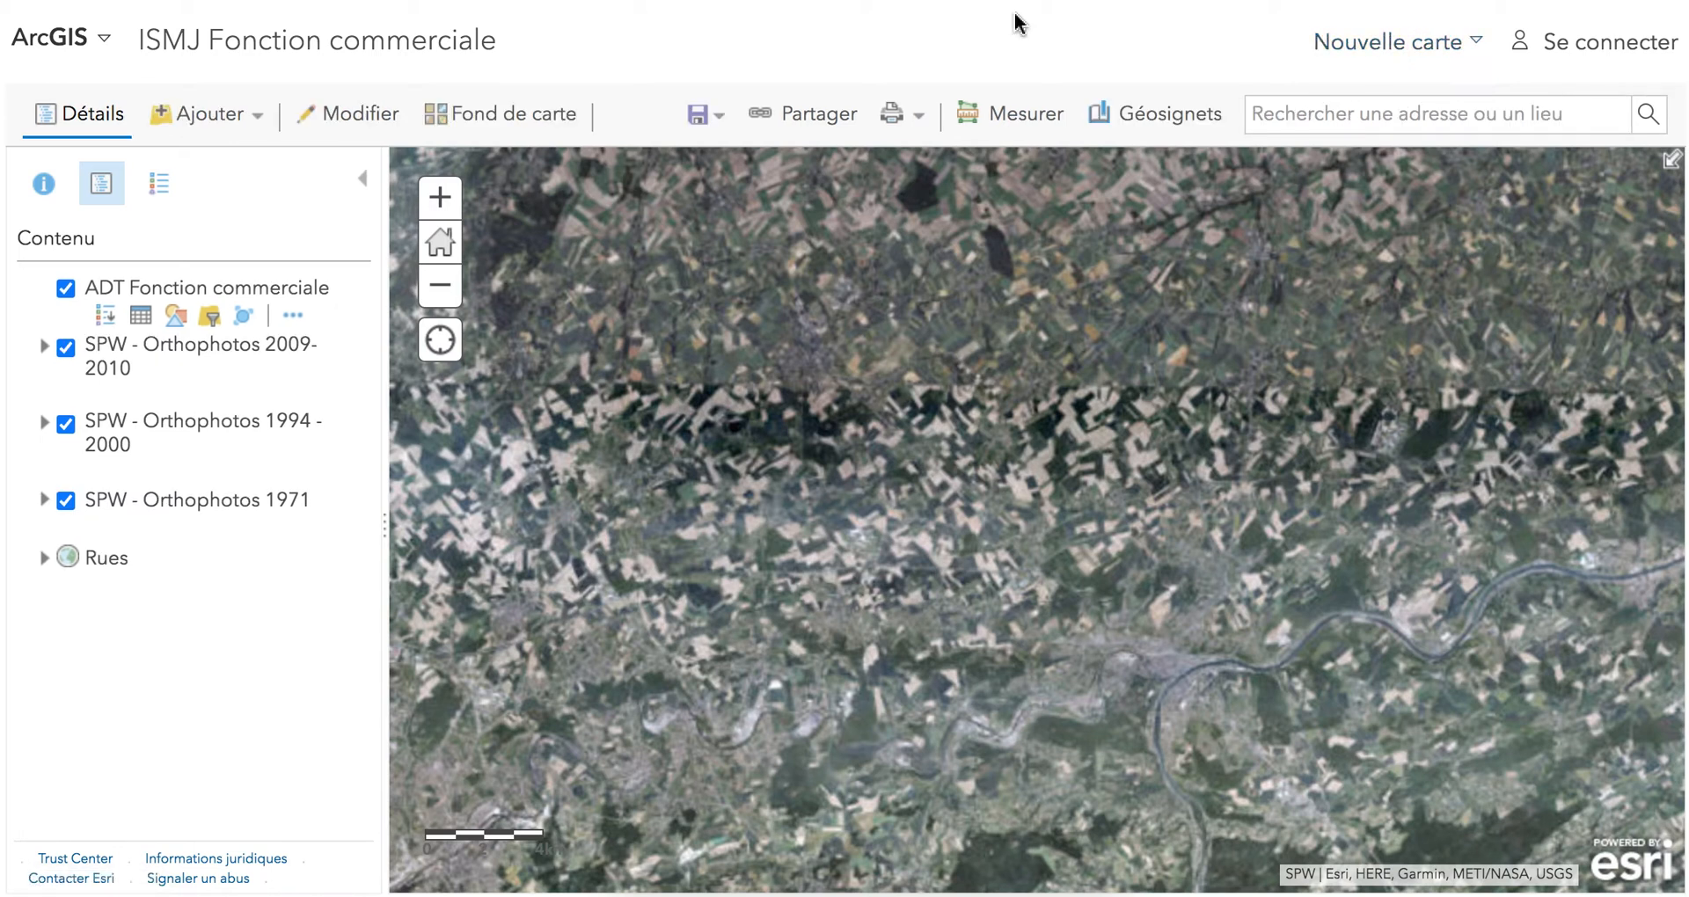
click(345, 121)
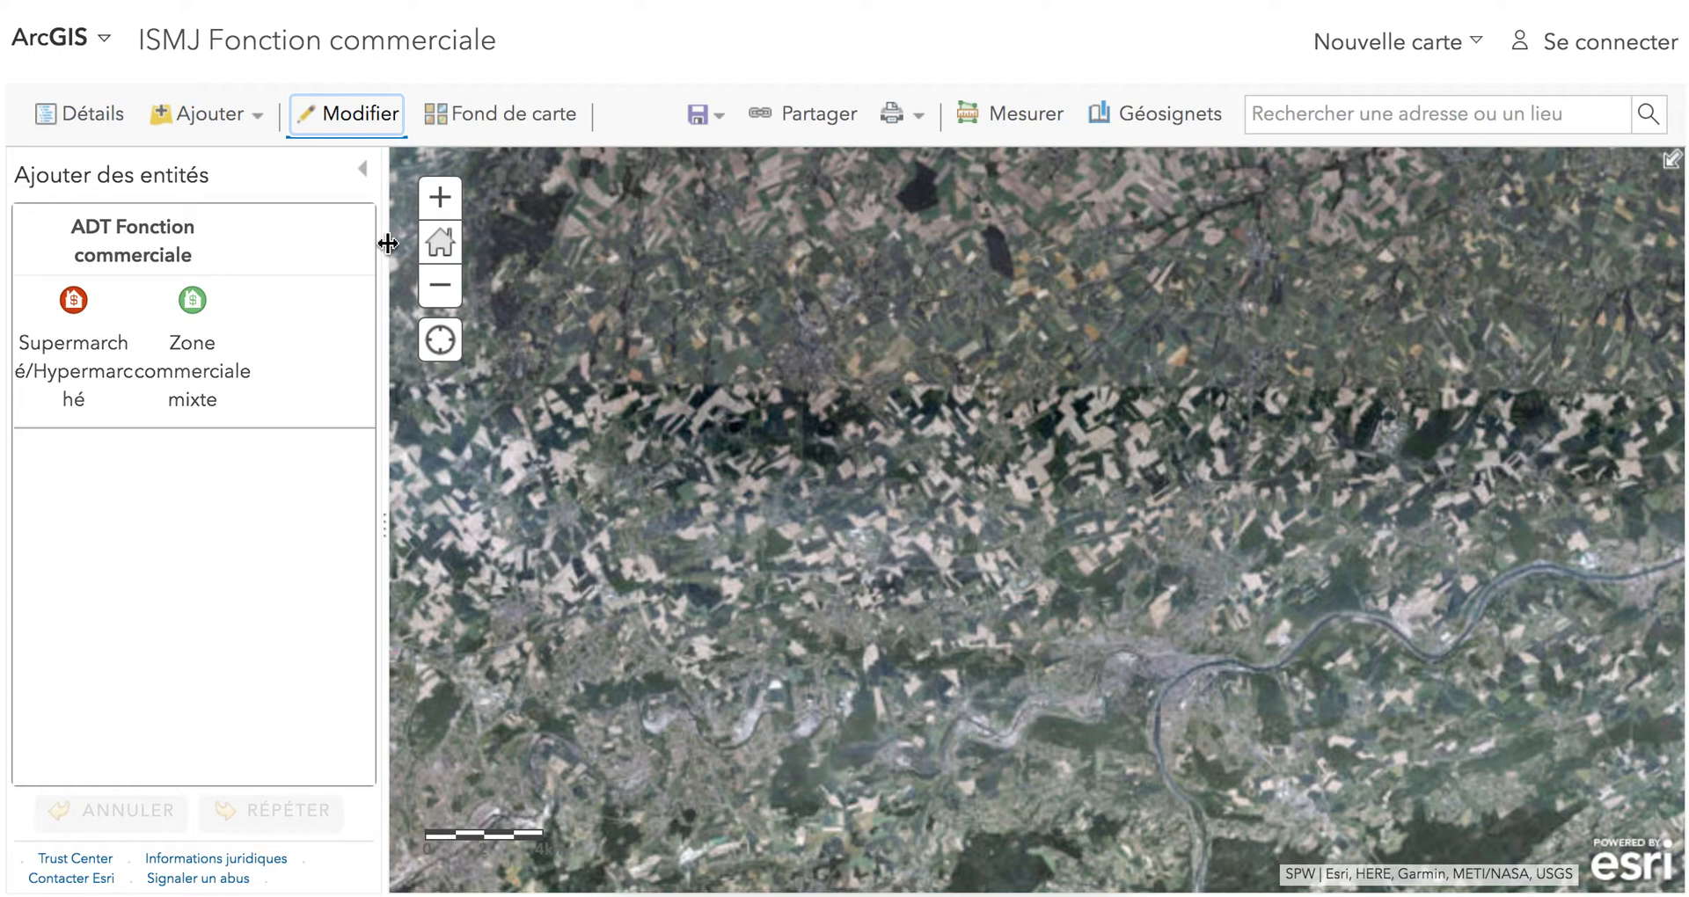
click(361, 128)
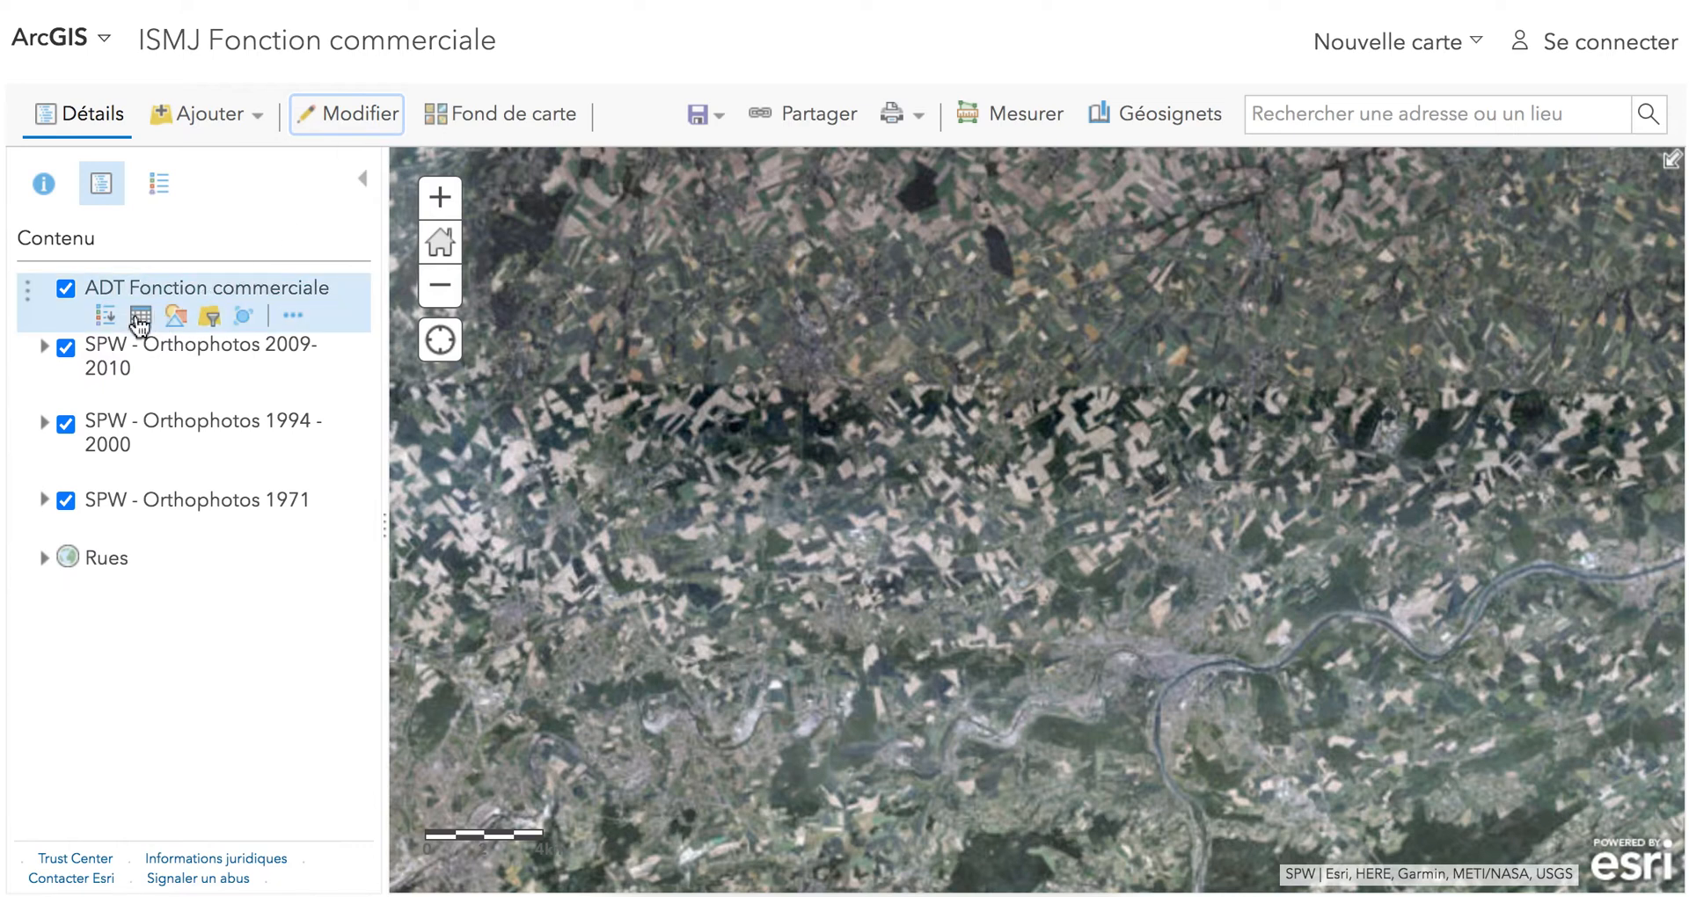
click(85, 127)
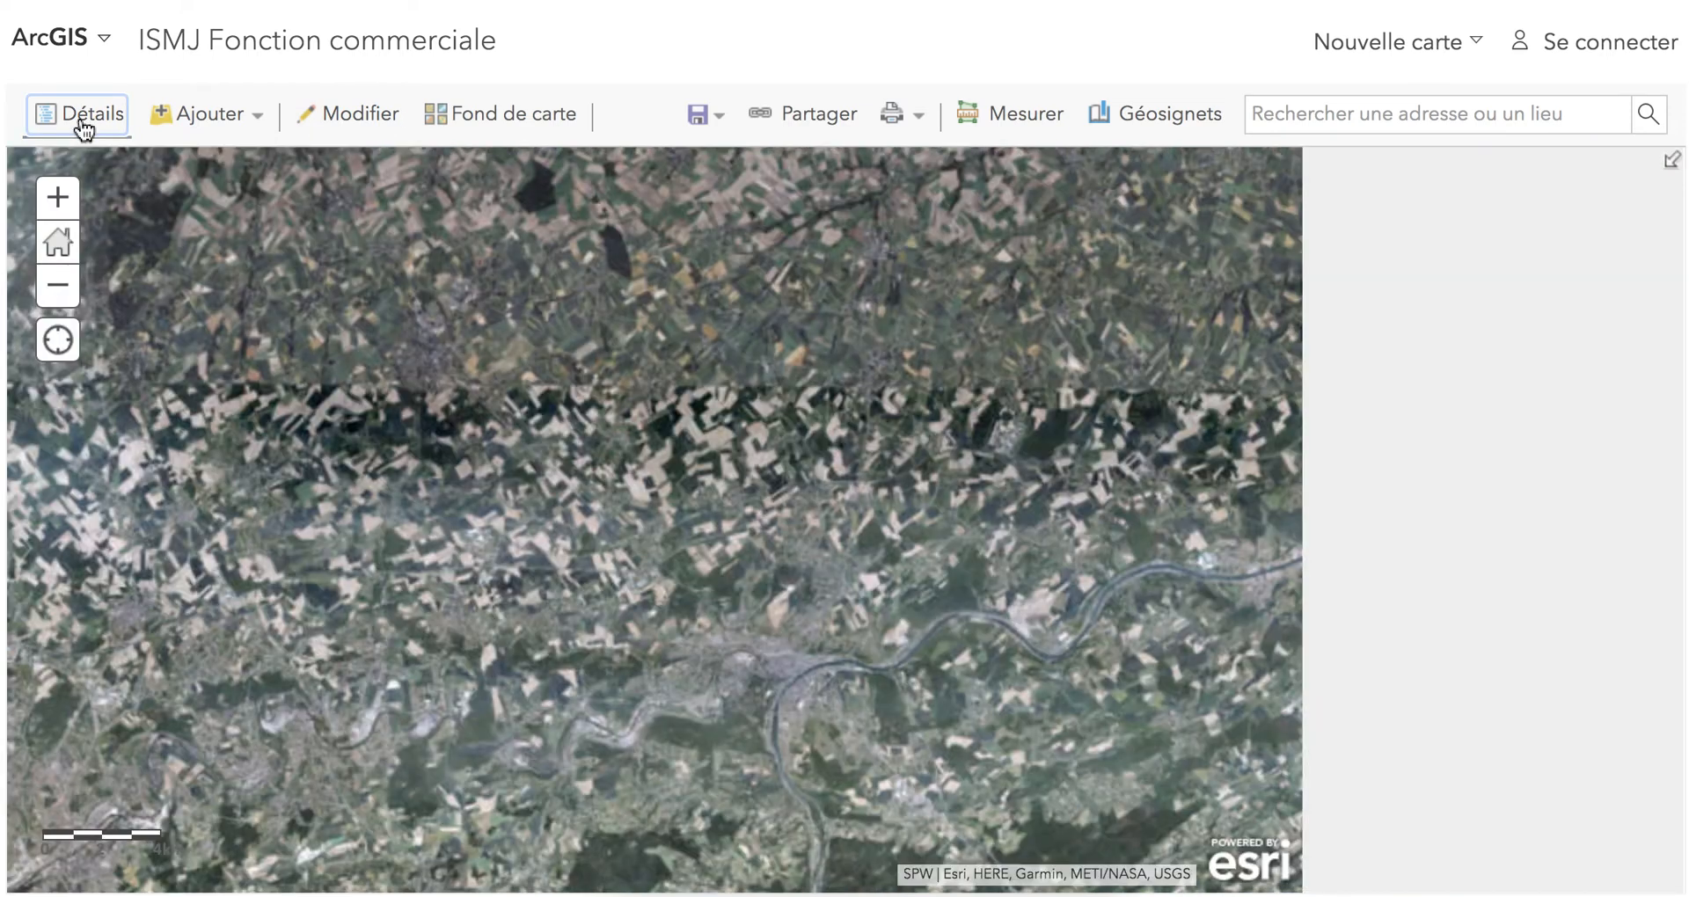
click(85, 128)
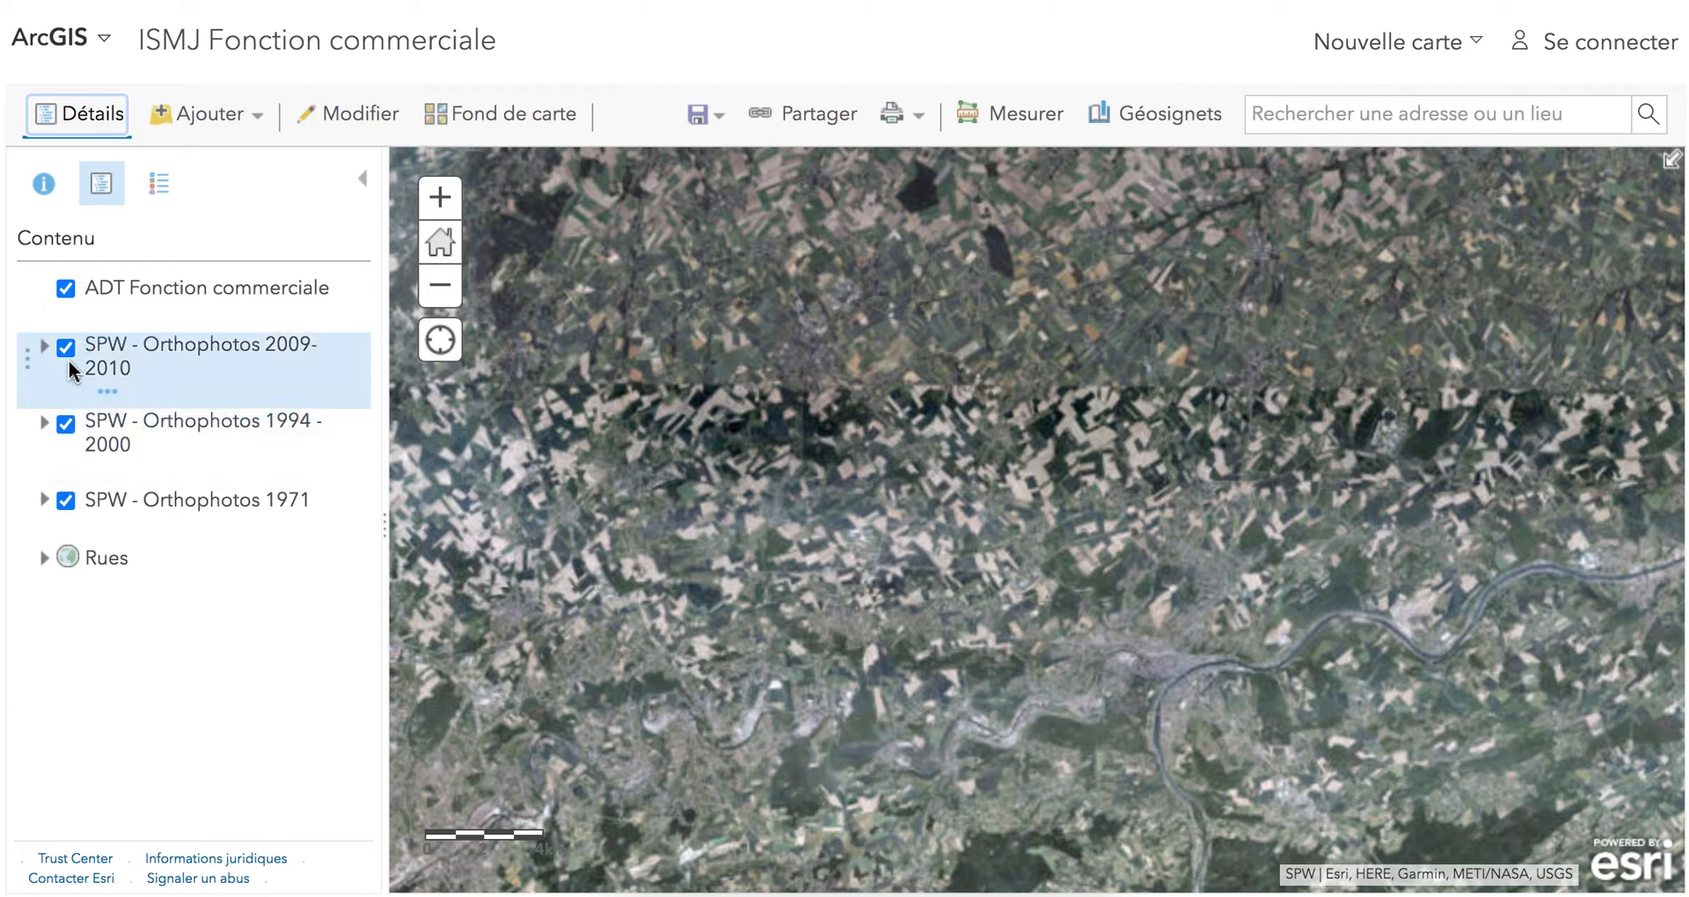
Locate the cluster of commercial buildings along the Chaussée de Marche, southeast of Namur, on the 2009-2010 orthophoto.
drag(1192, 750, 1007, 499)
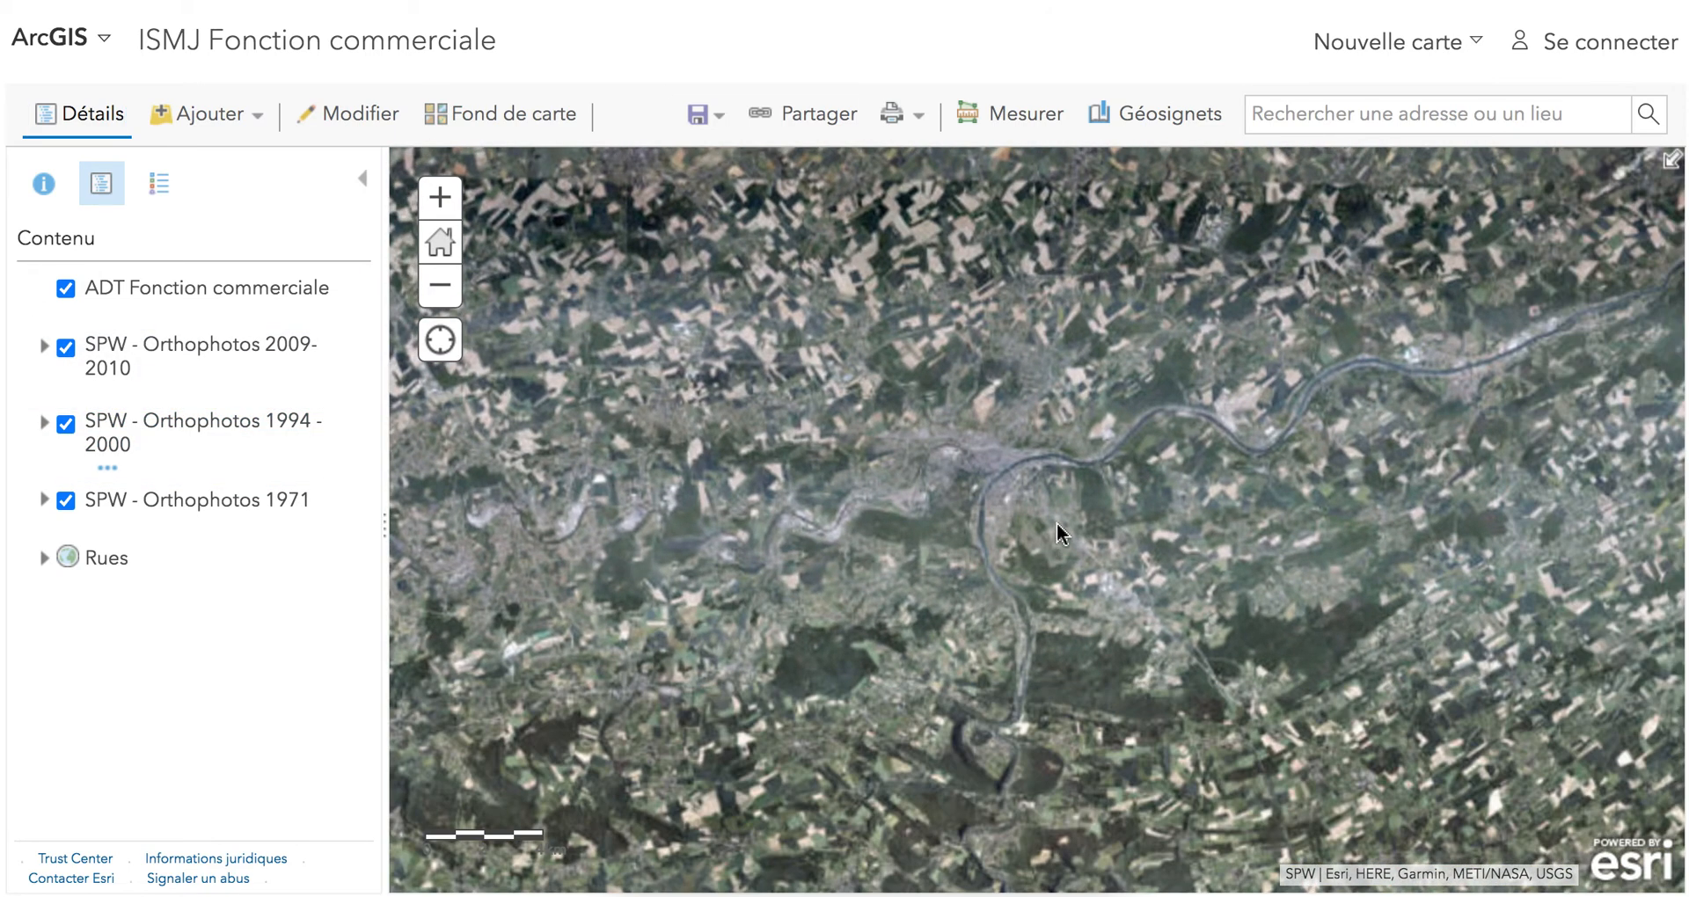
scroll(1058, 522, up, 5)
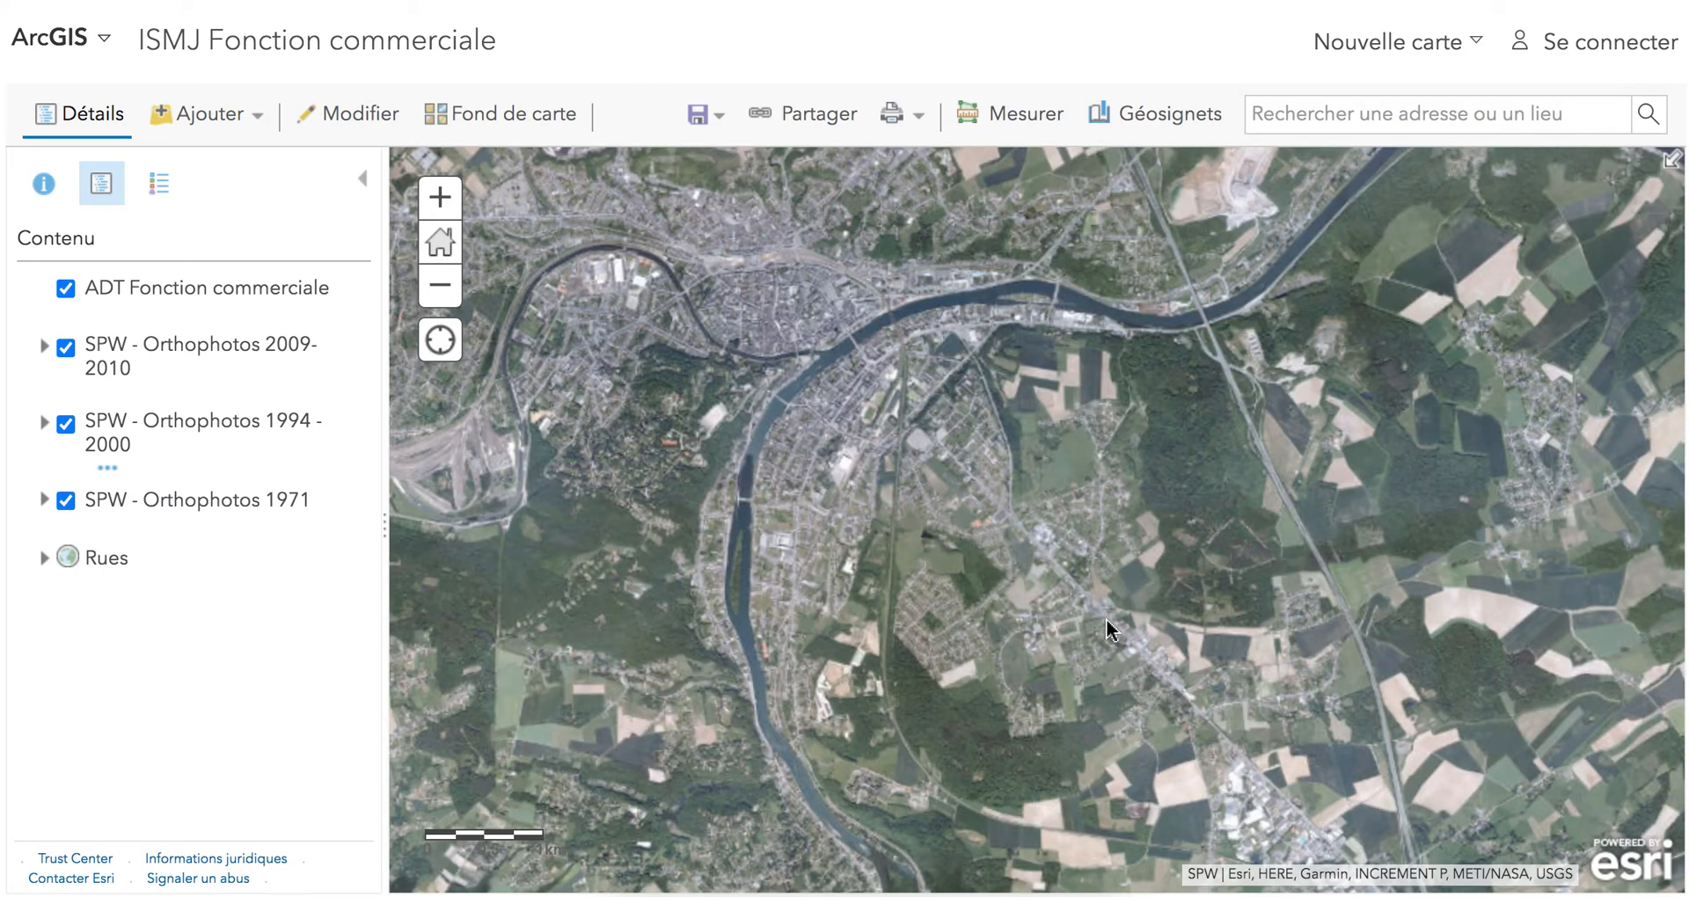
scroll(1108, 622, up, 1)
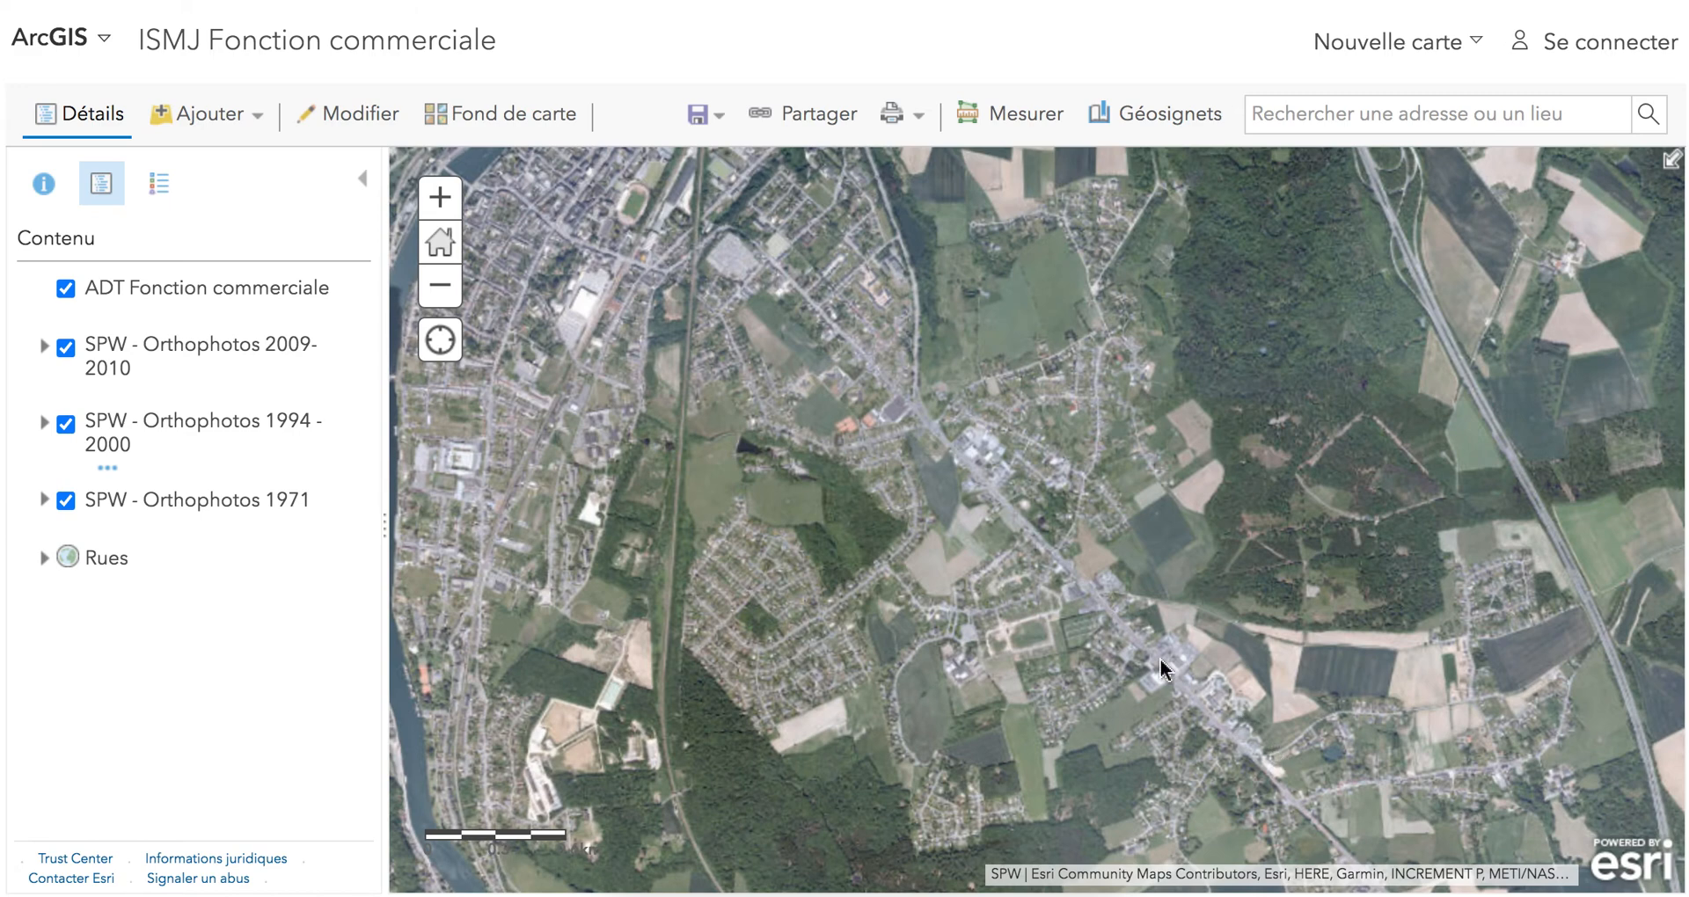
scroll(1160, 660, up, 1)
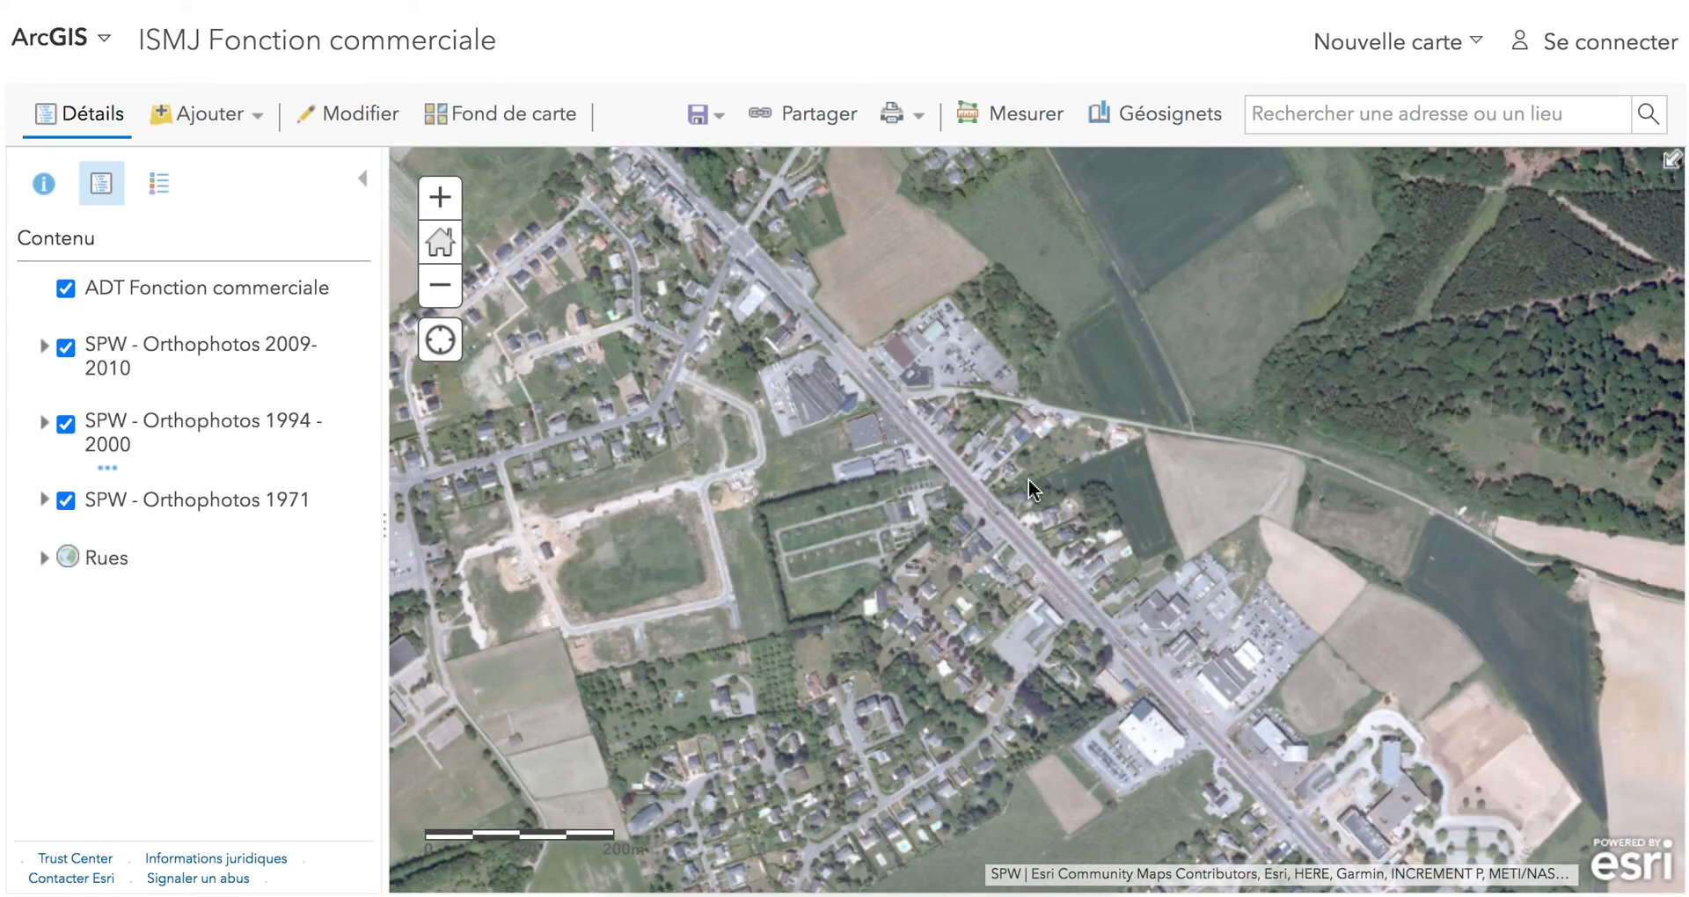
drag(1179, 652, 987, 499)
drag(874, 397, 1052, 583)
drag(899, 407, 1060, 581)
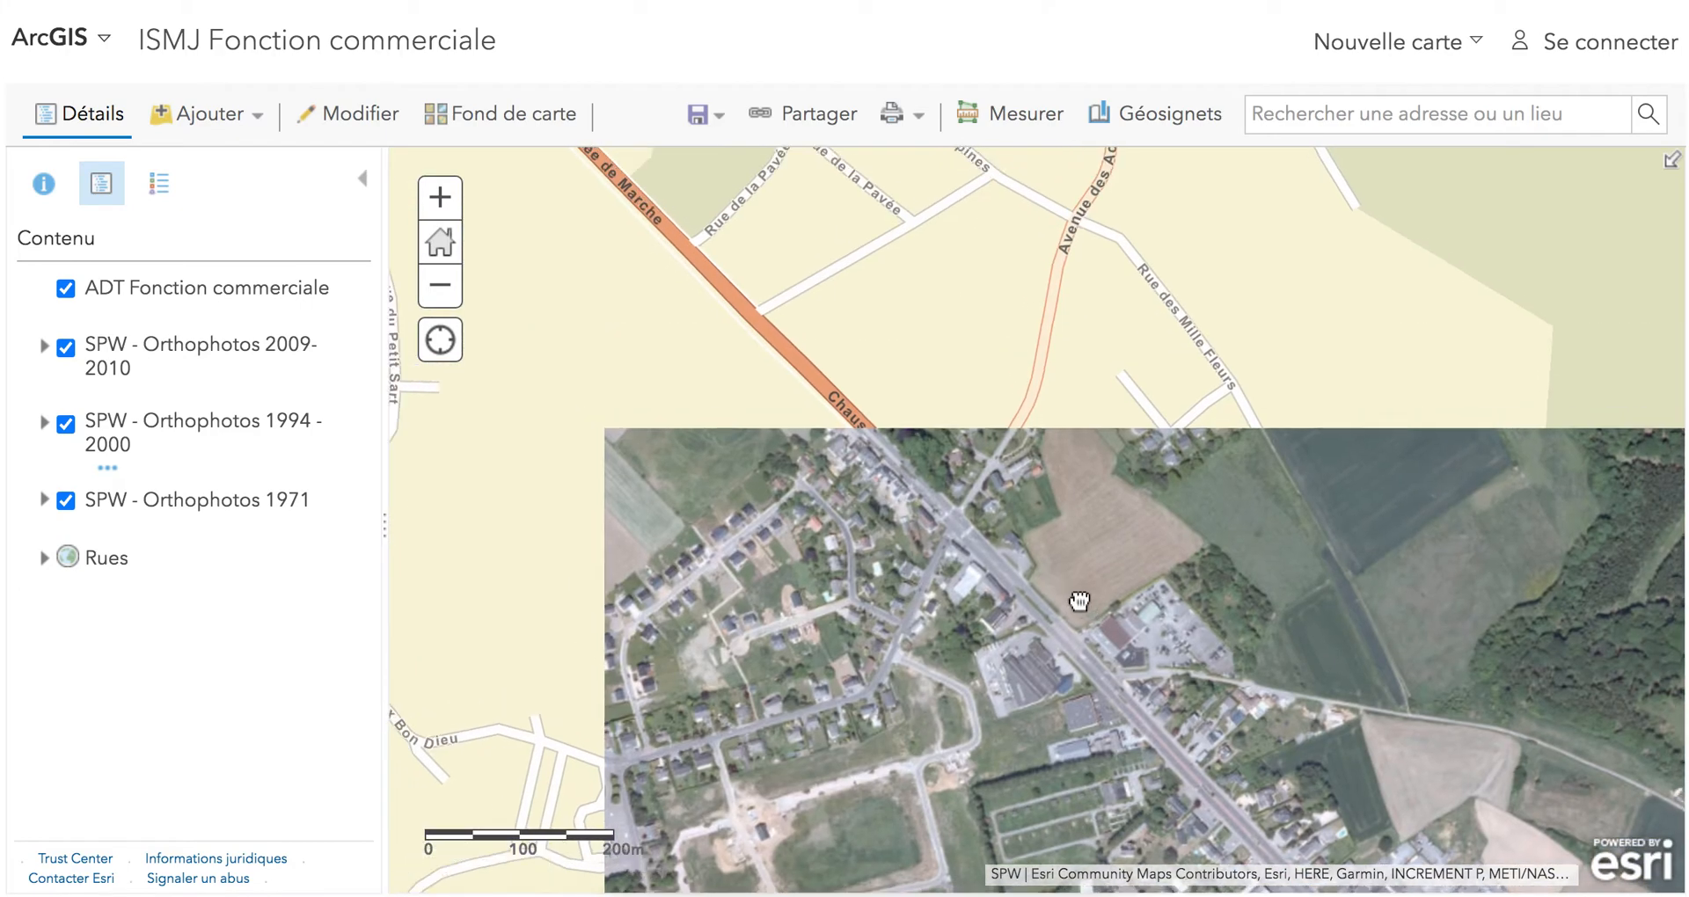
drag(818, 293, 1062, 558)
drag(927, 355, 970, 428)
scroll(1070, 589, up, 1)
scroll(1070, 590, up, 1)
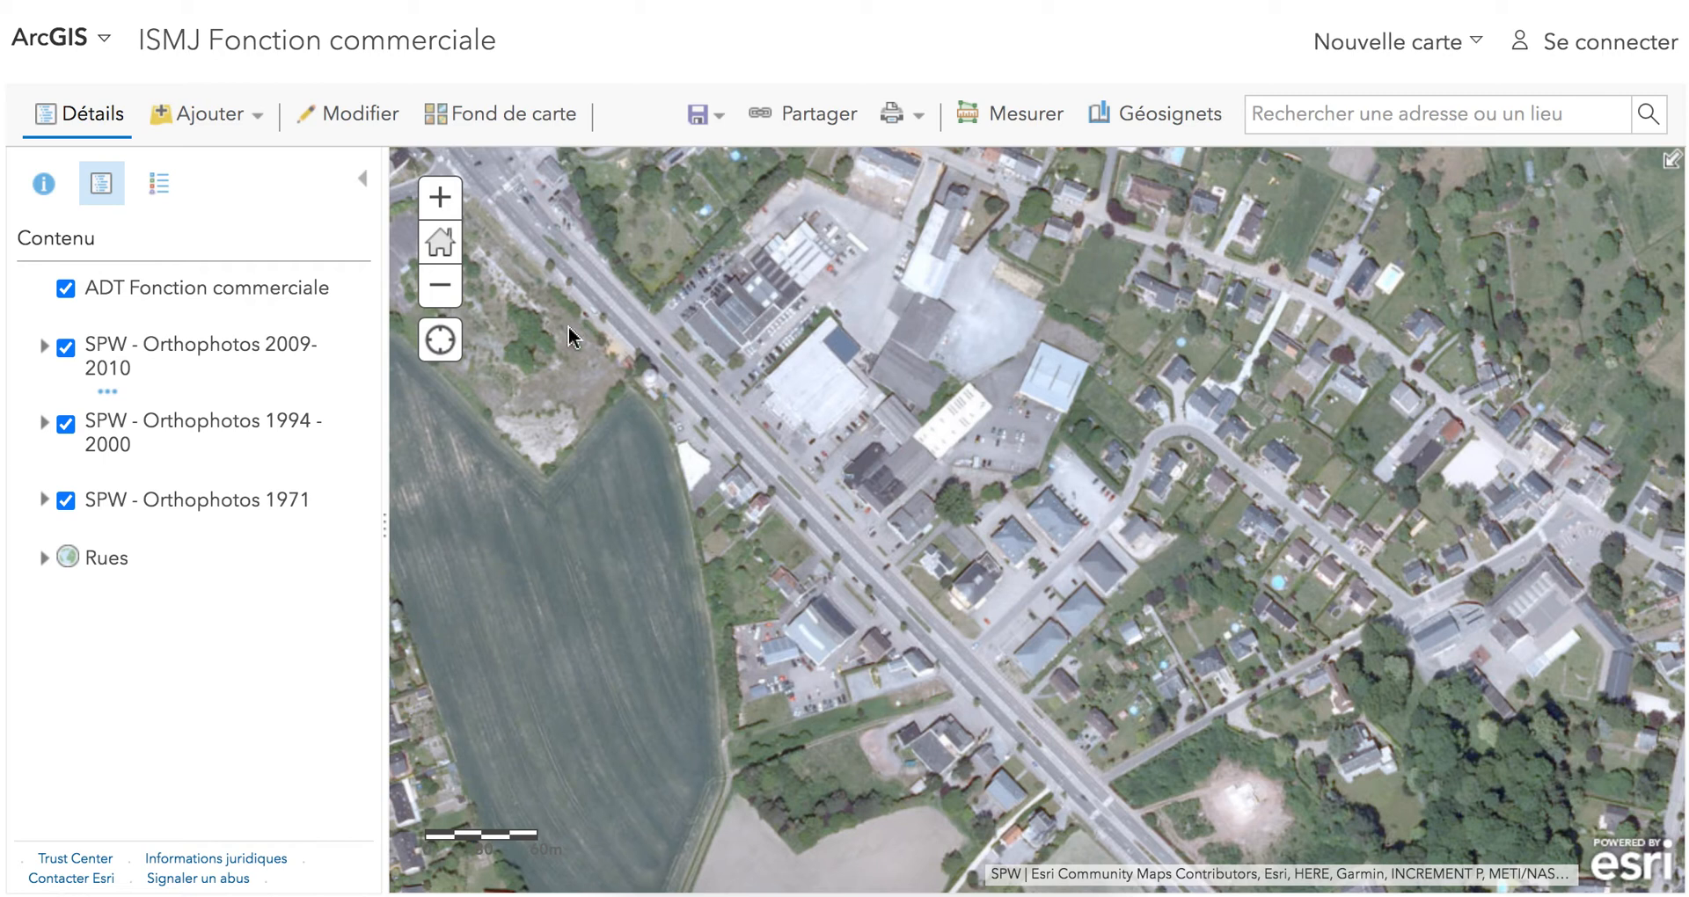
Compare the commercial area's 2009-2010 orthophoto with the 1994-2000 one by toggling the newer layer's visibility.
click(66, 349)
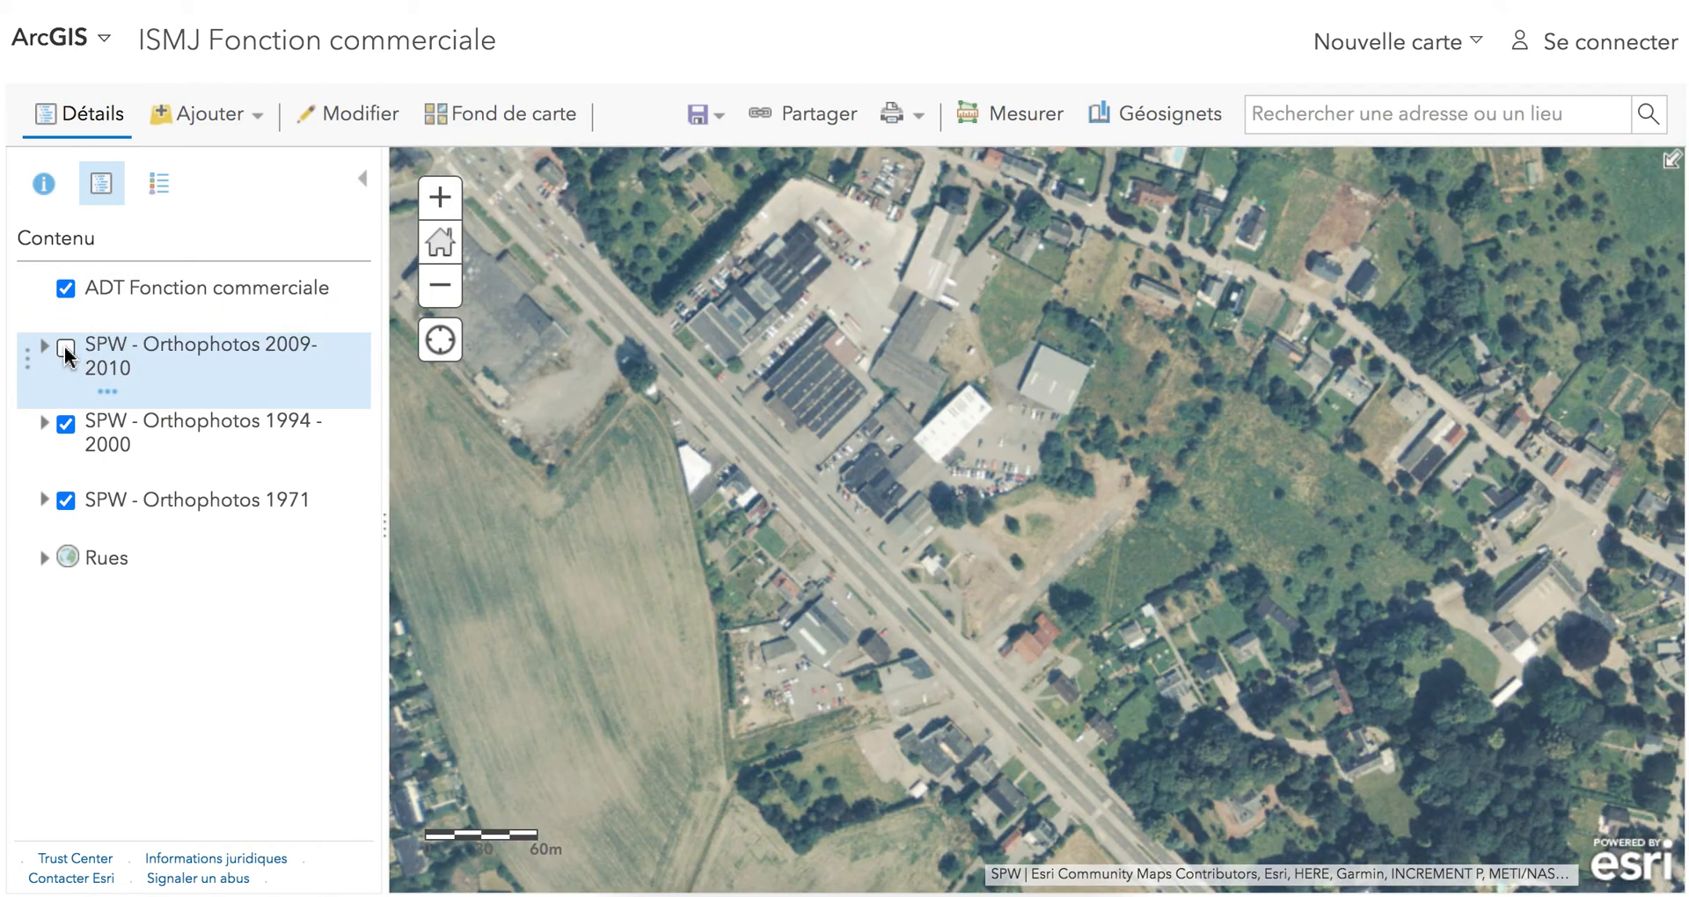
click(66, 349)
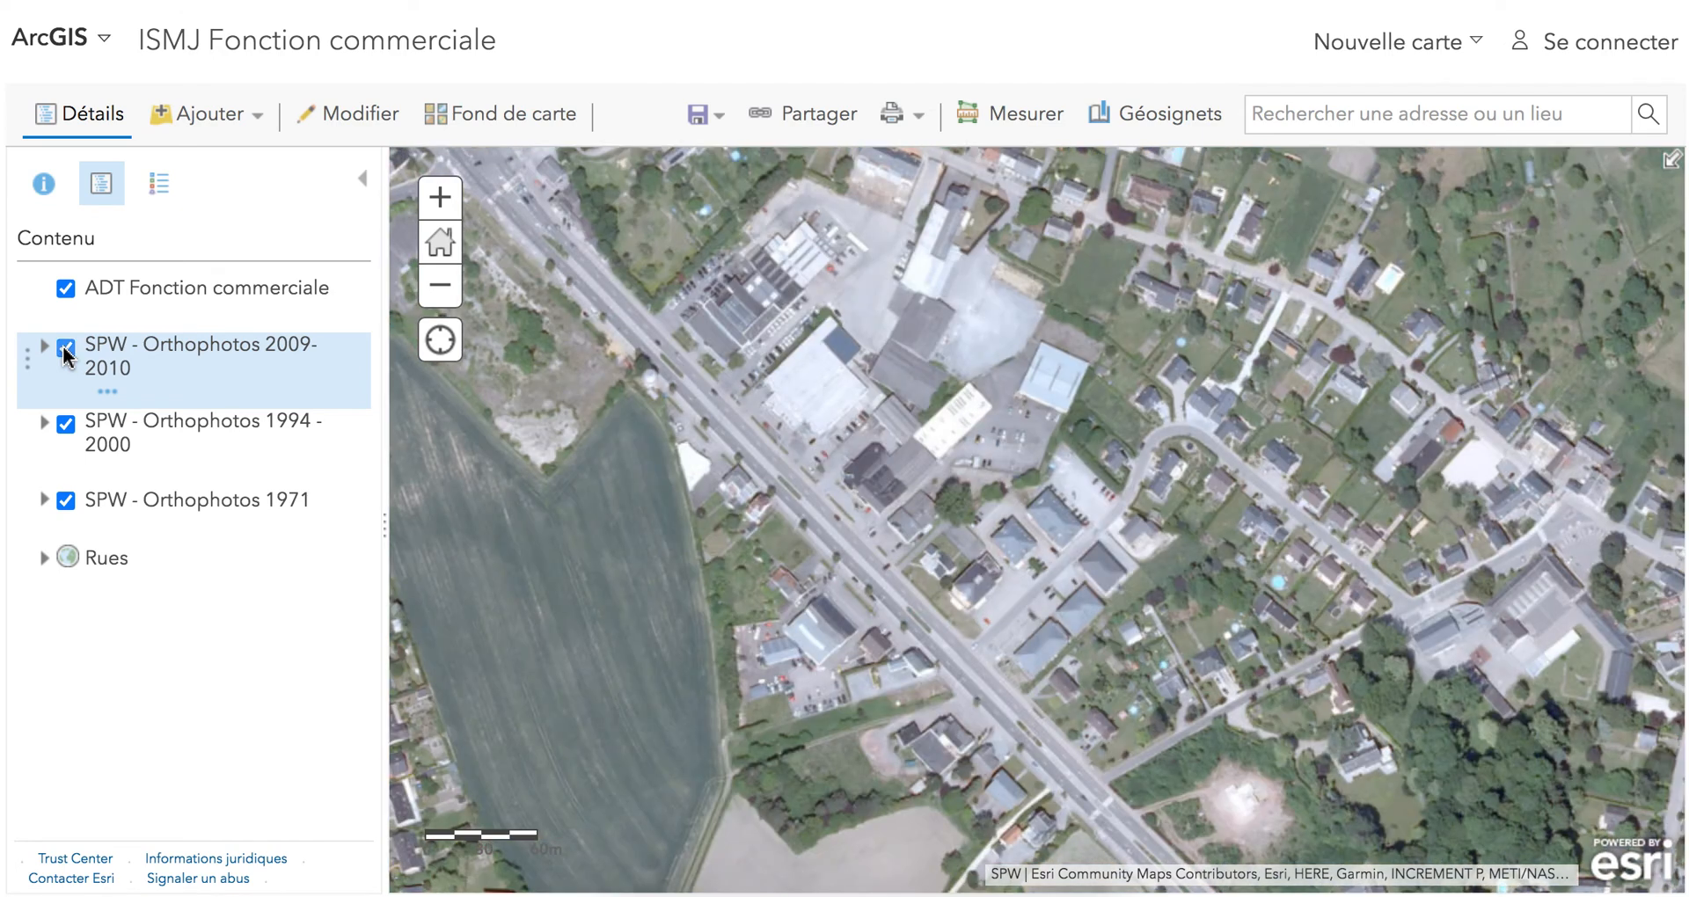
click(66, 350)
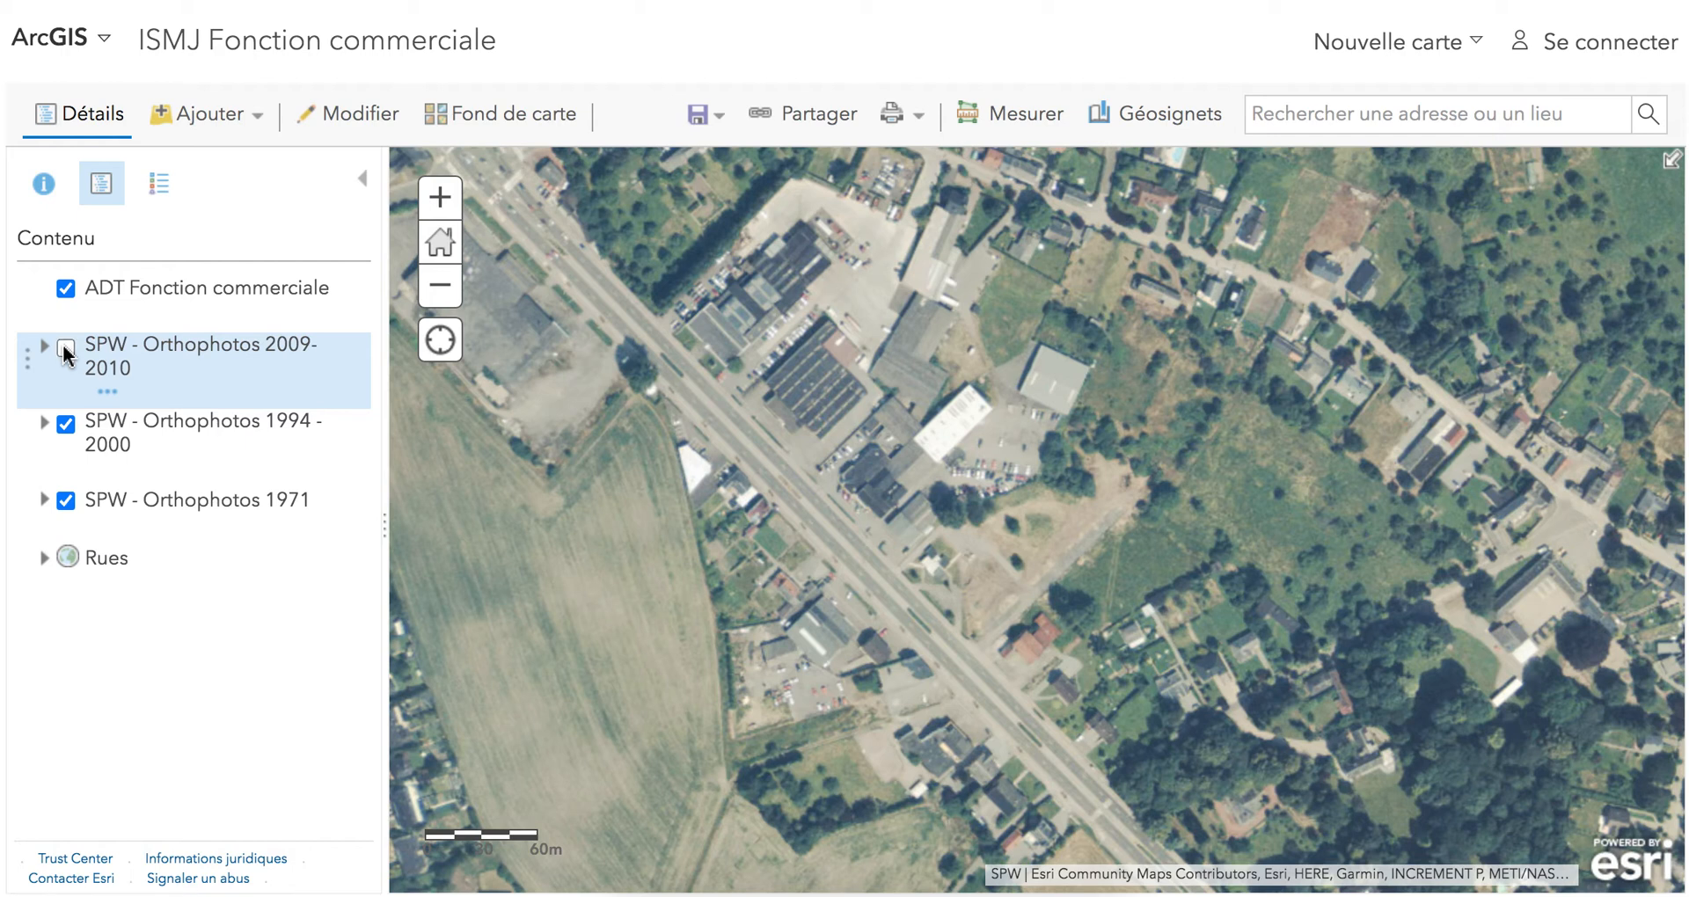
click(64, 350)
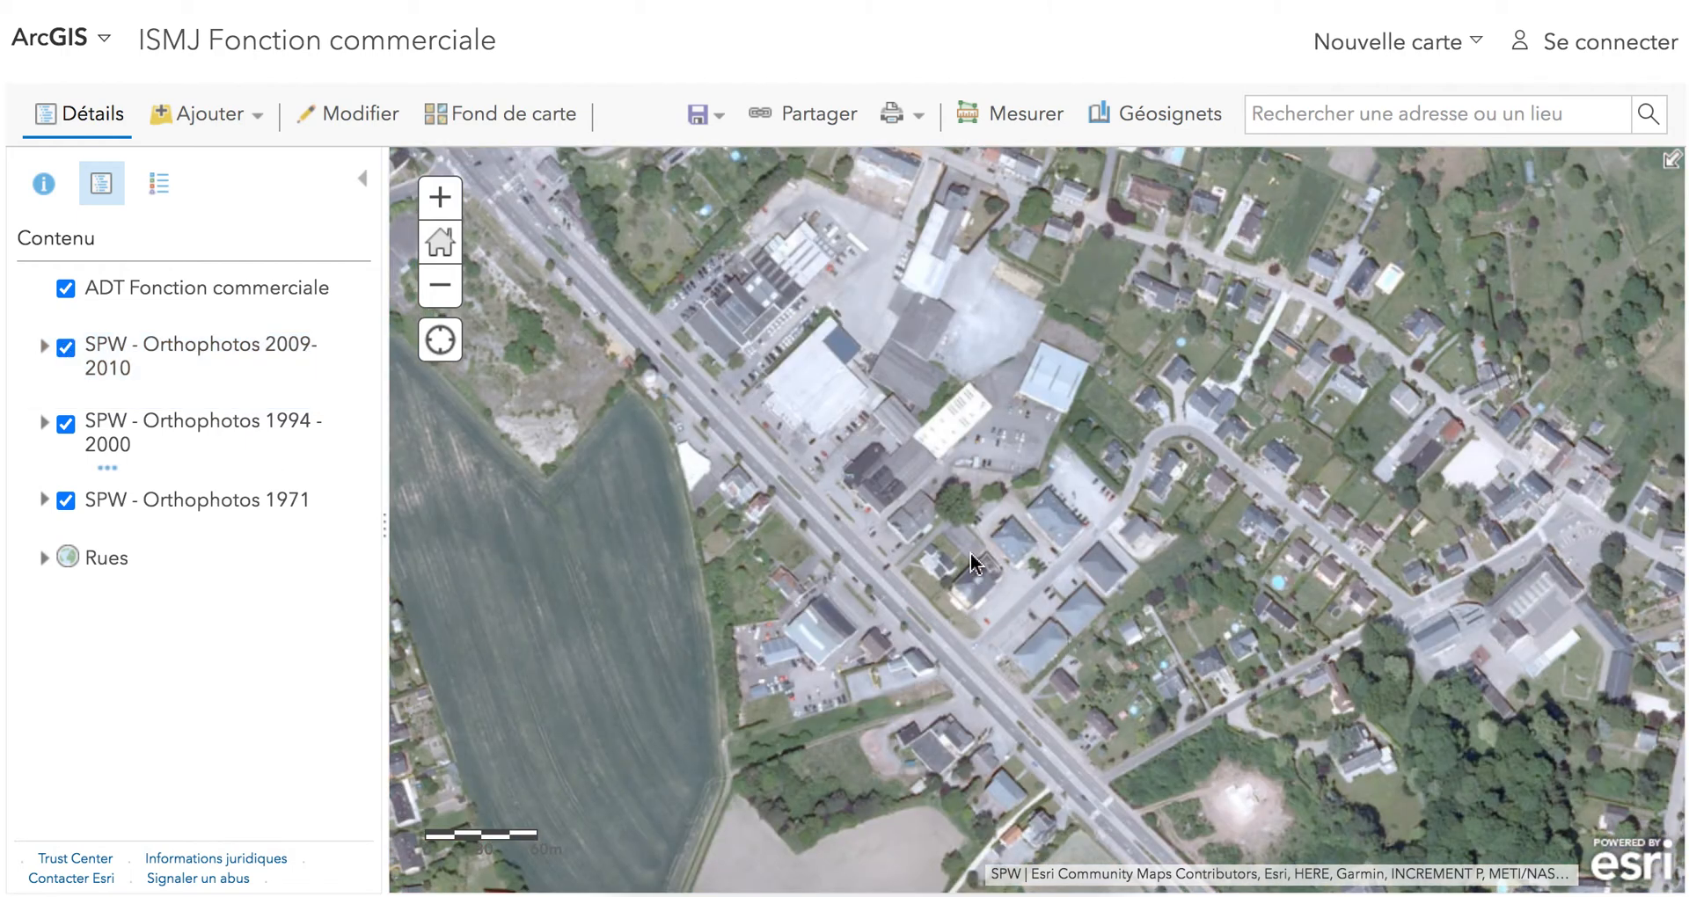
Add a Zone commerciale mixte point to ADT Fonction commerciale, on the access road between the grey-roofed commercial buildings.
scroll(1040, 658, up, 2)
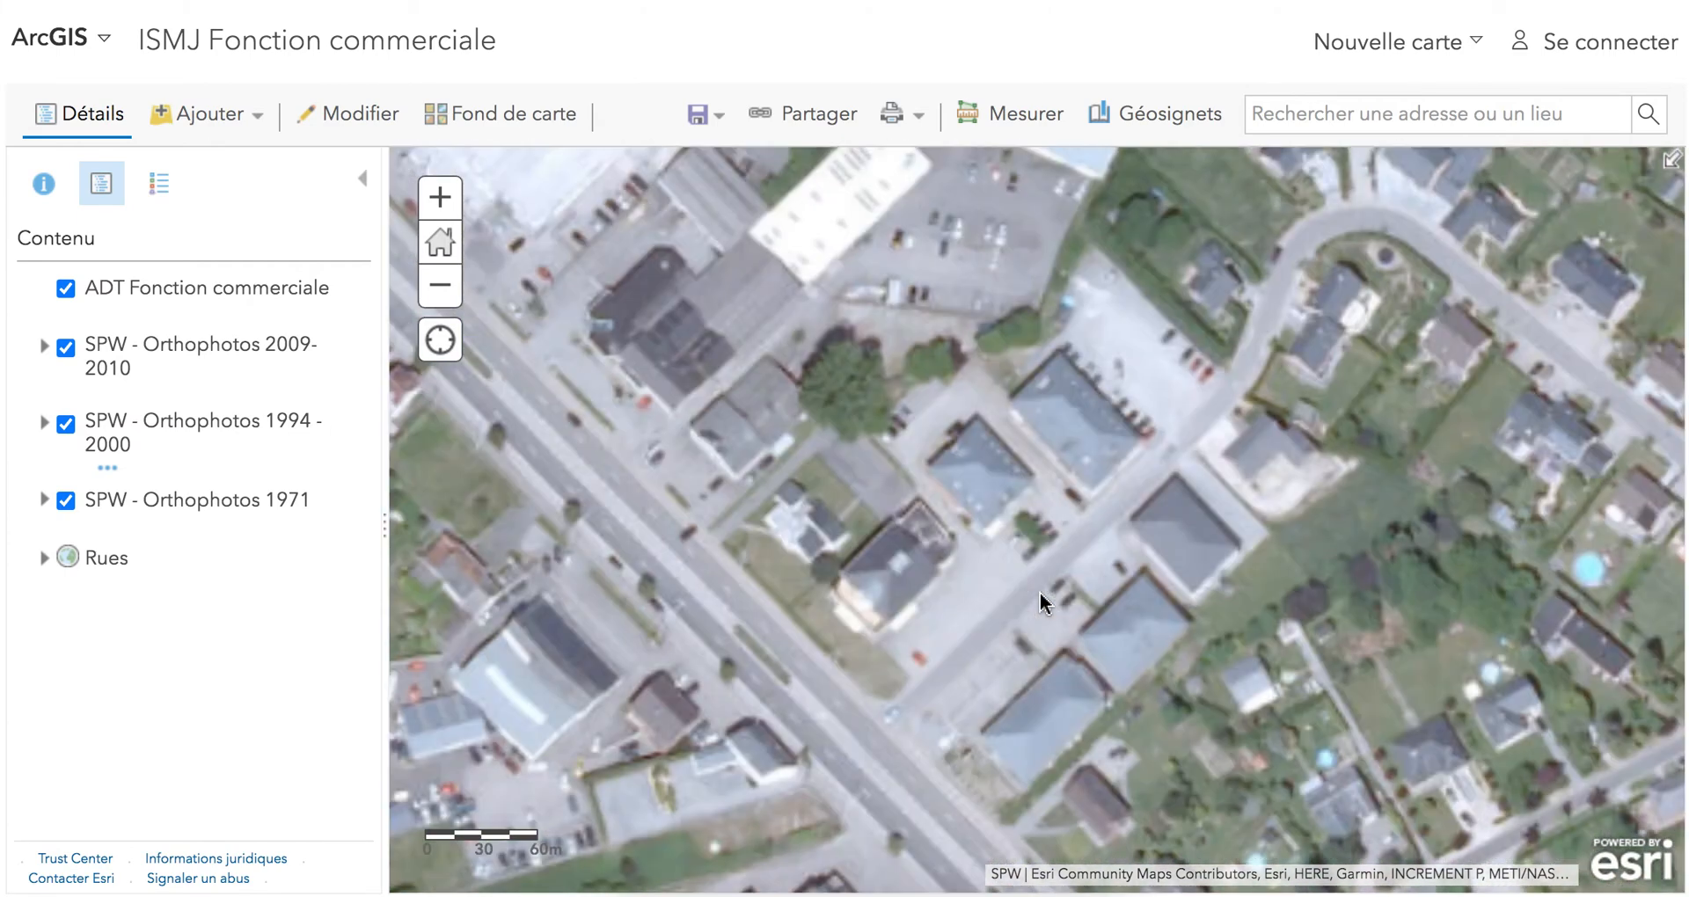
scroll(1040, 593, up, 2)
drag(1067, 525, 1001, 499)
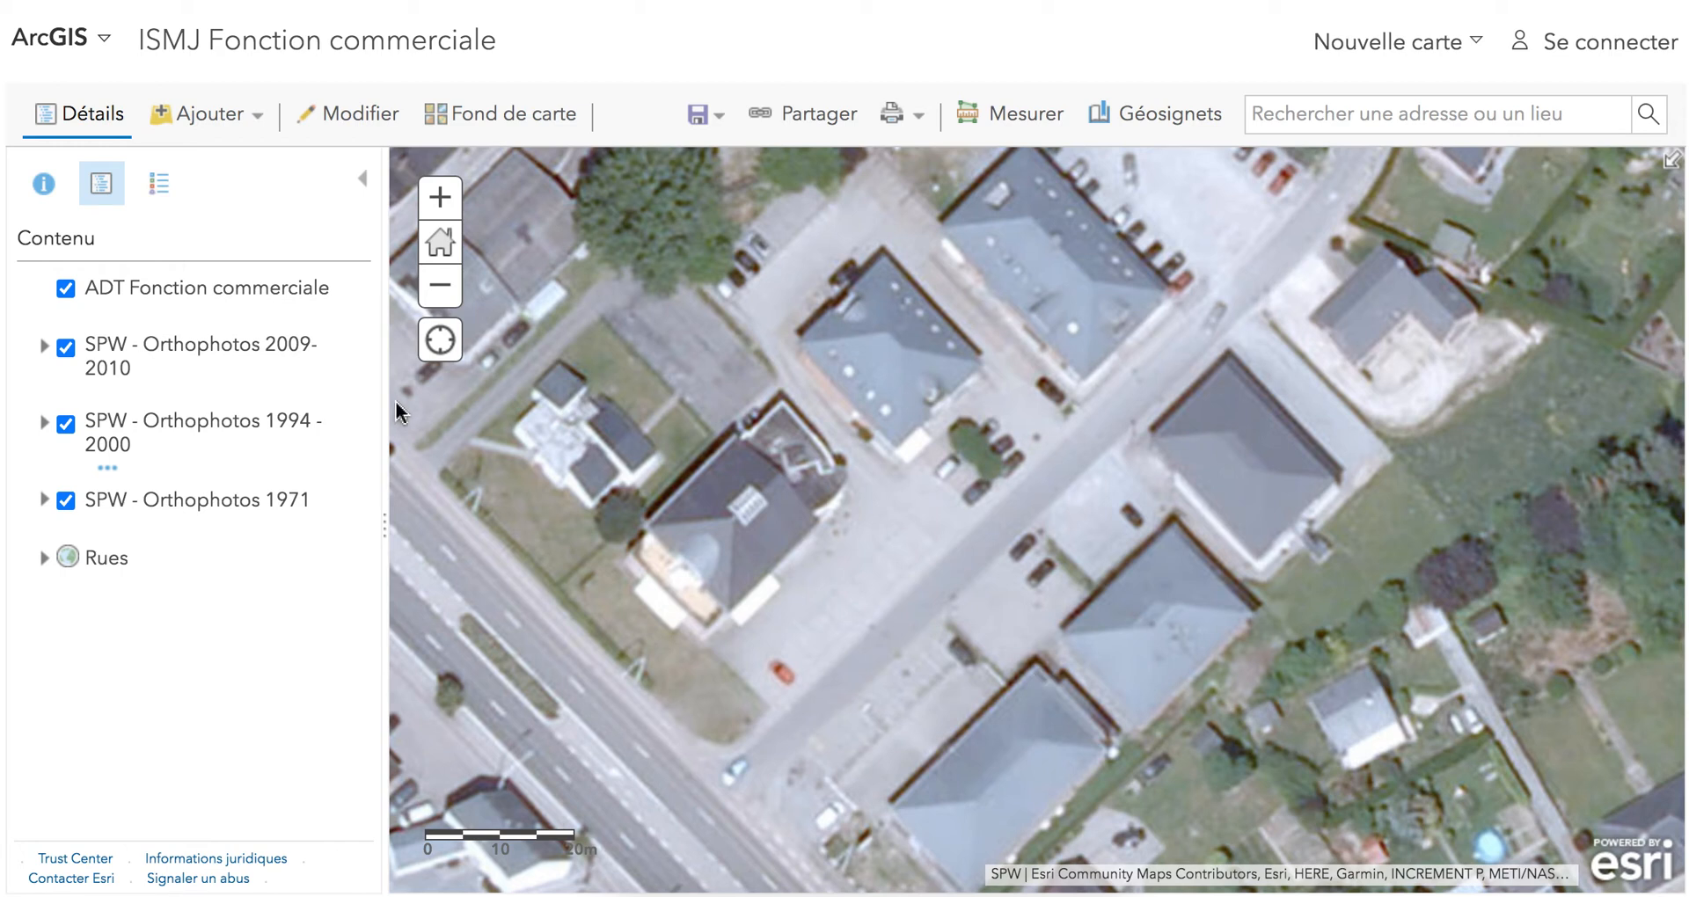
click(202, 289)
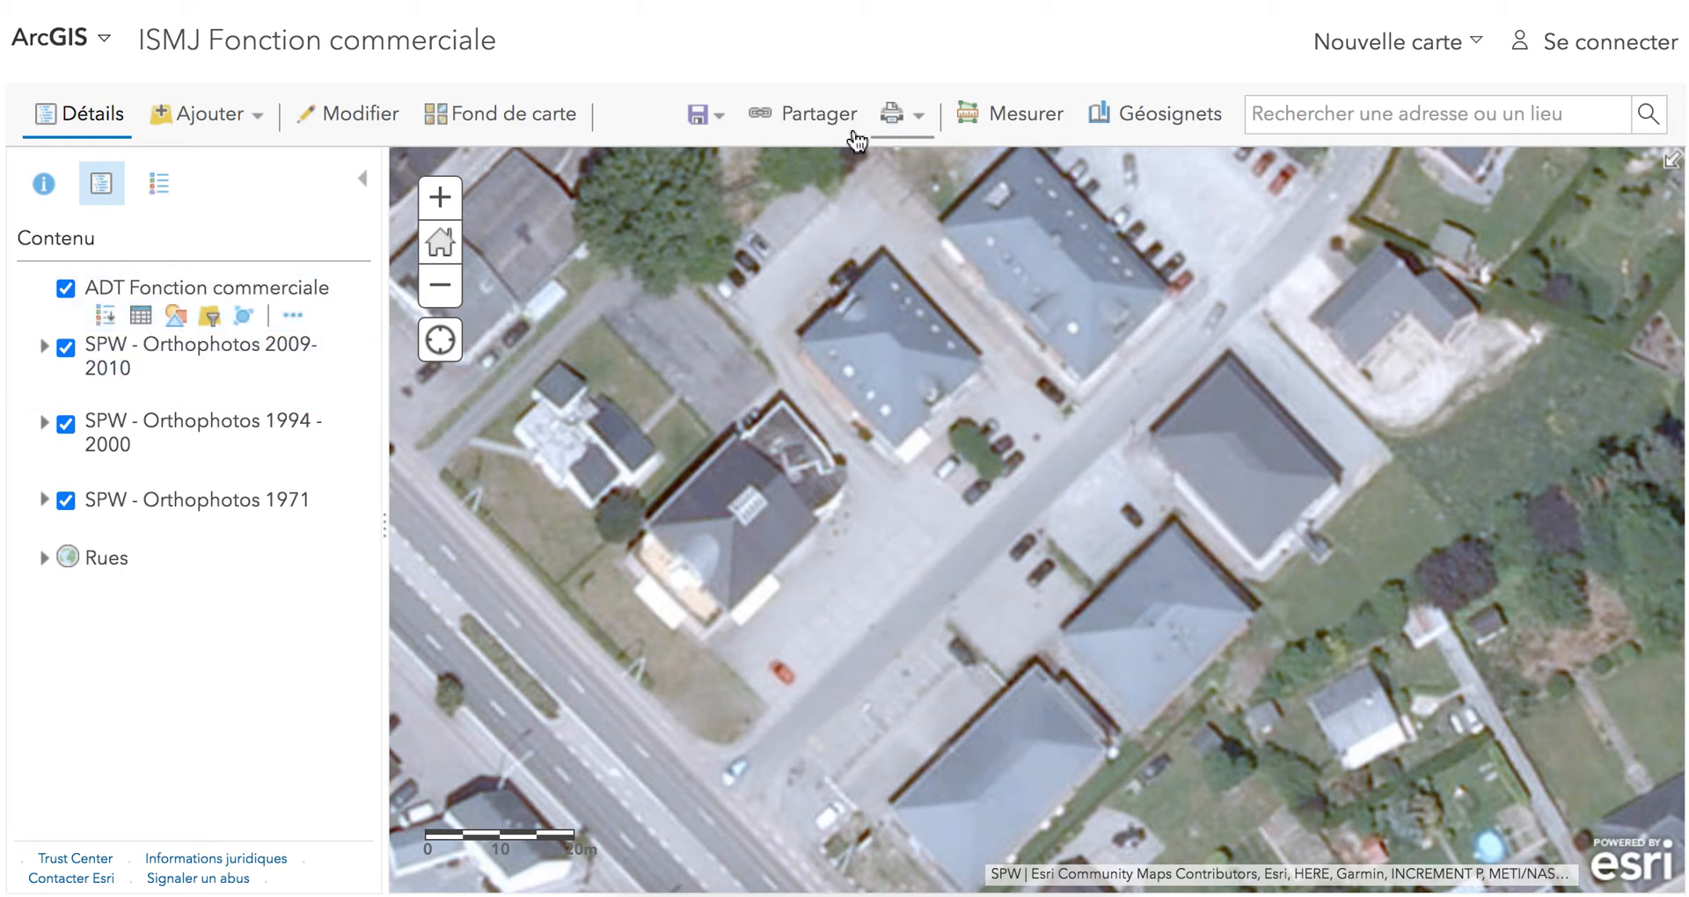
click(339, 127)
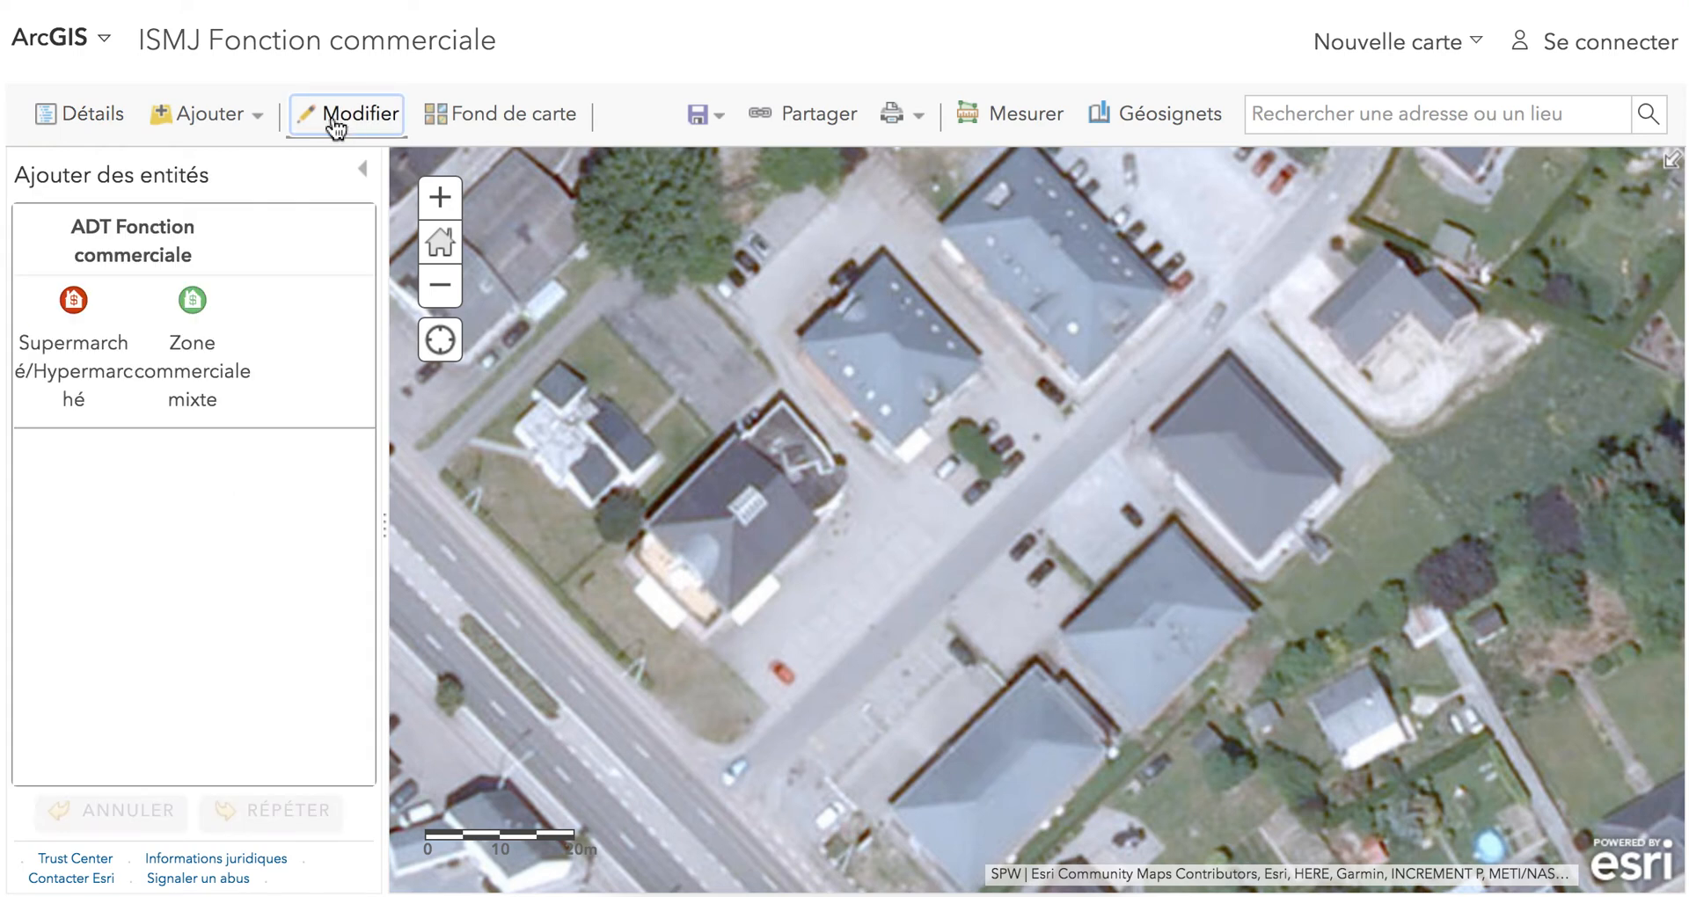
click(188, 299)
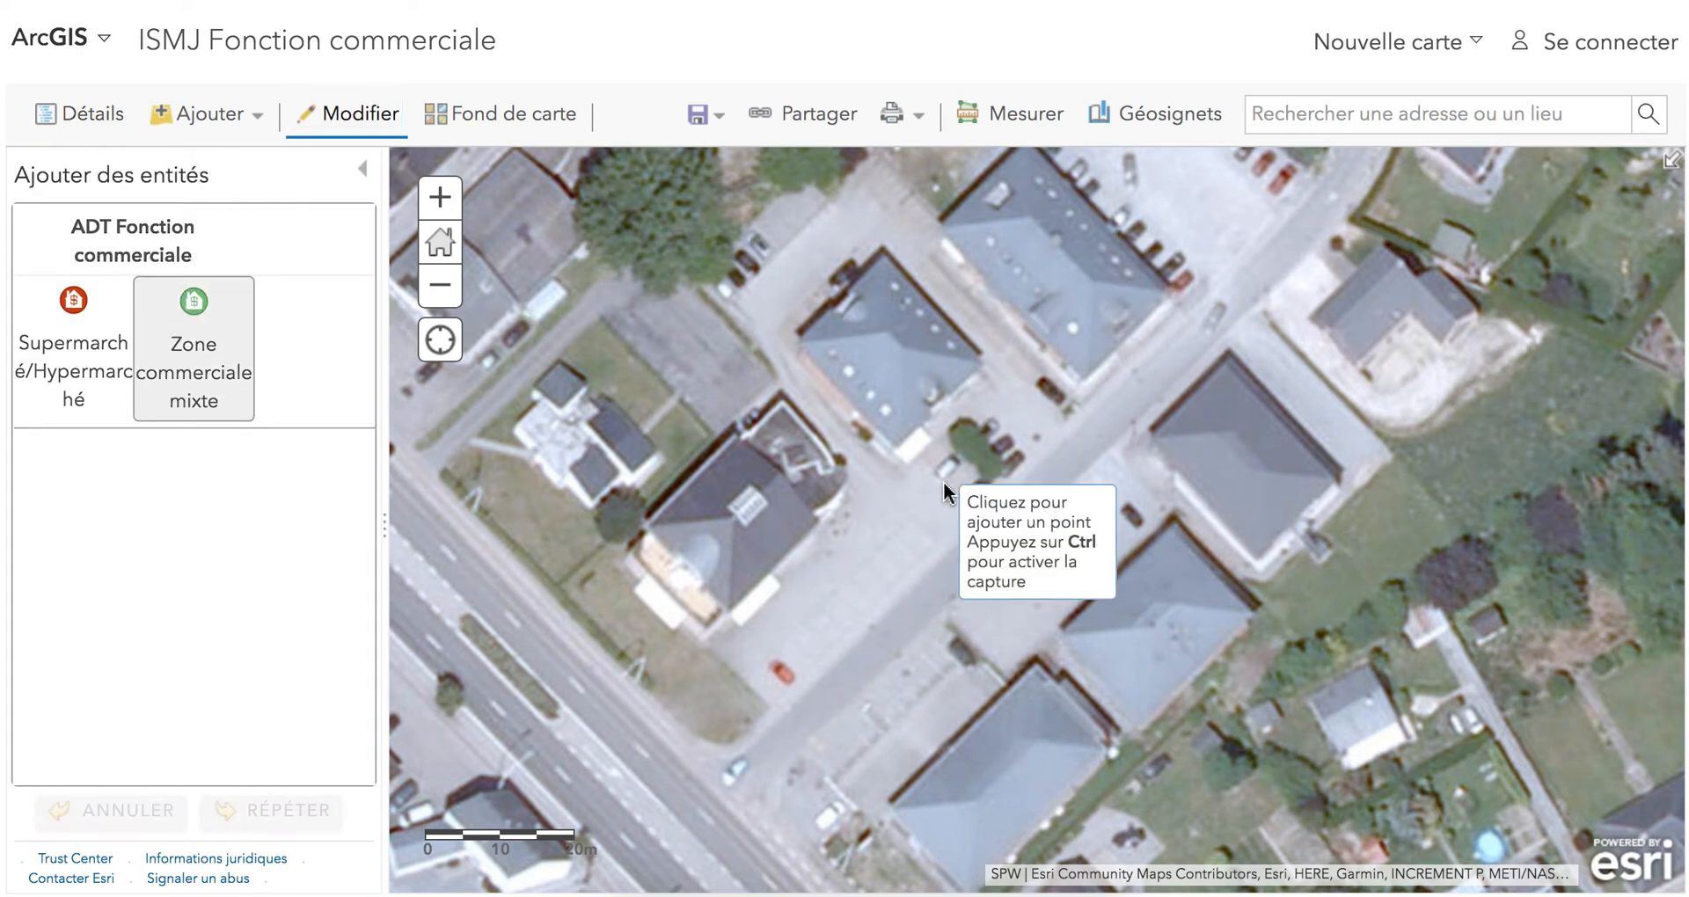
click(1032, 474)
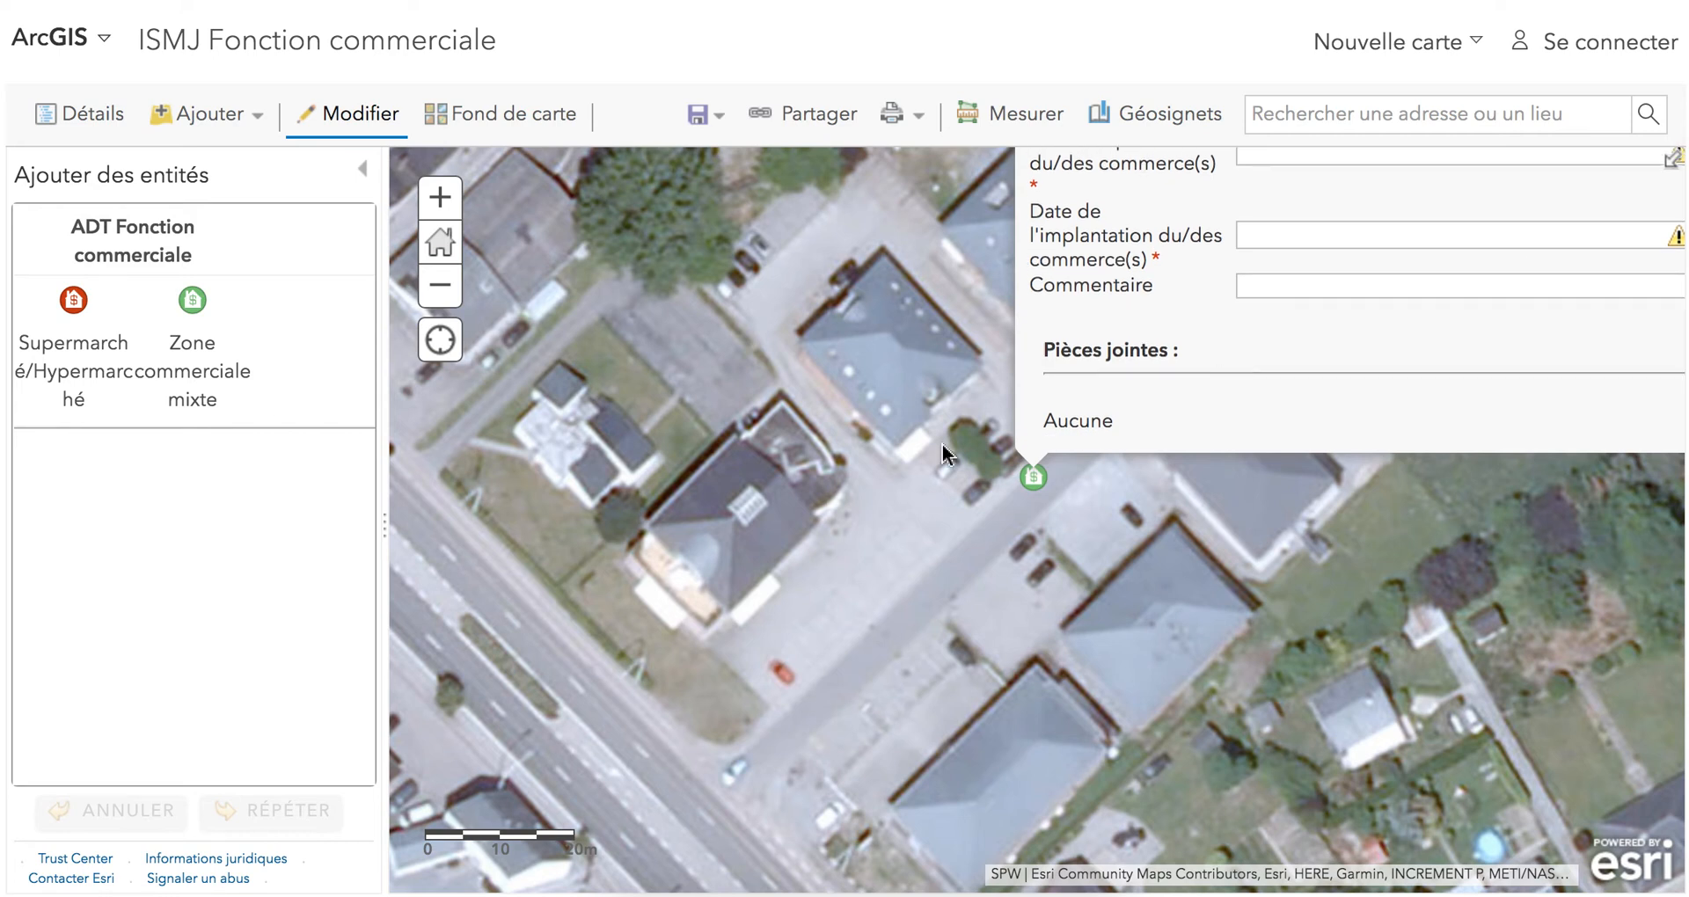
scroll(942, 447, down, 3)
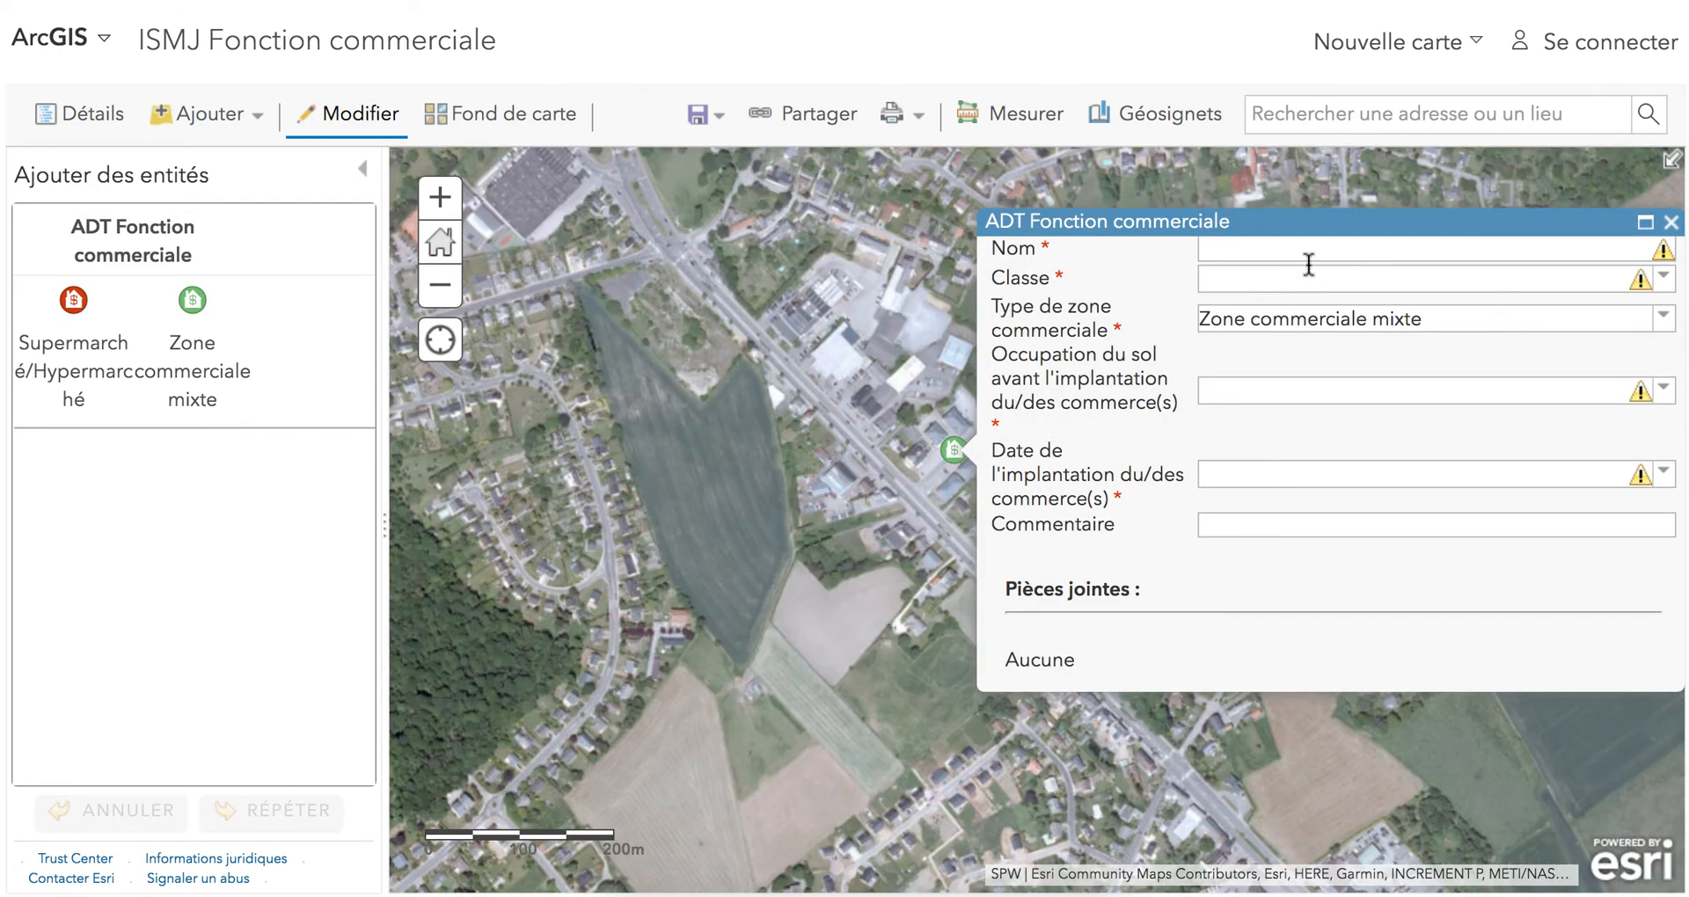
click(1313, 260)
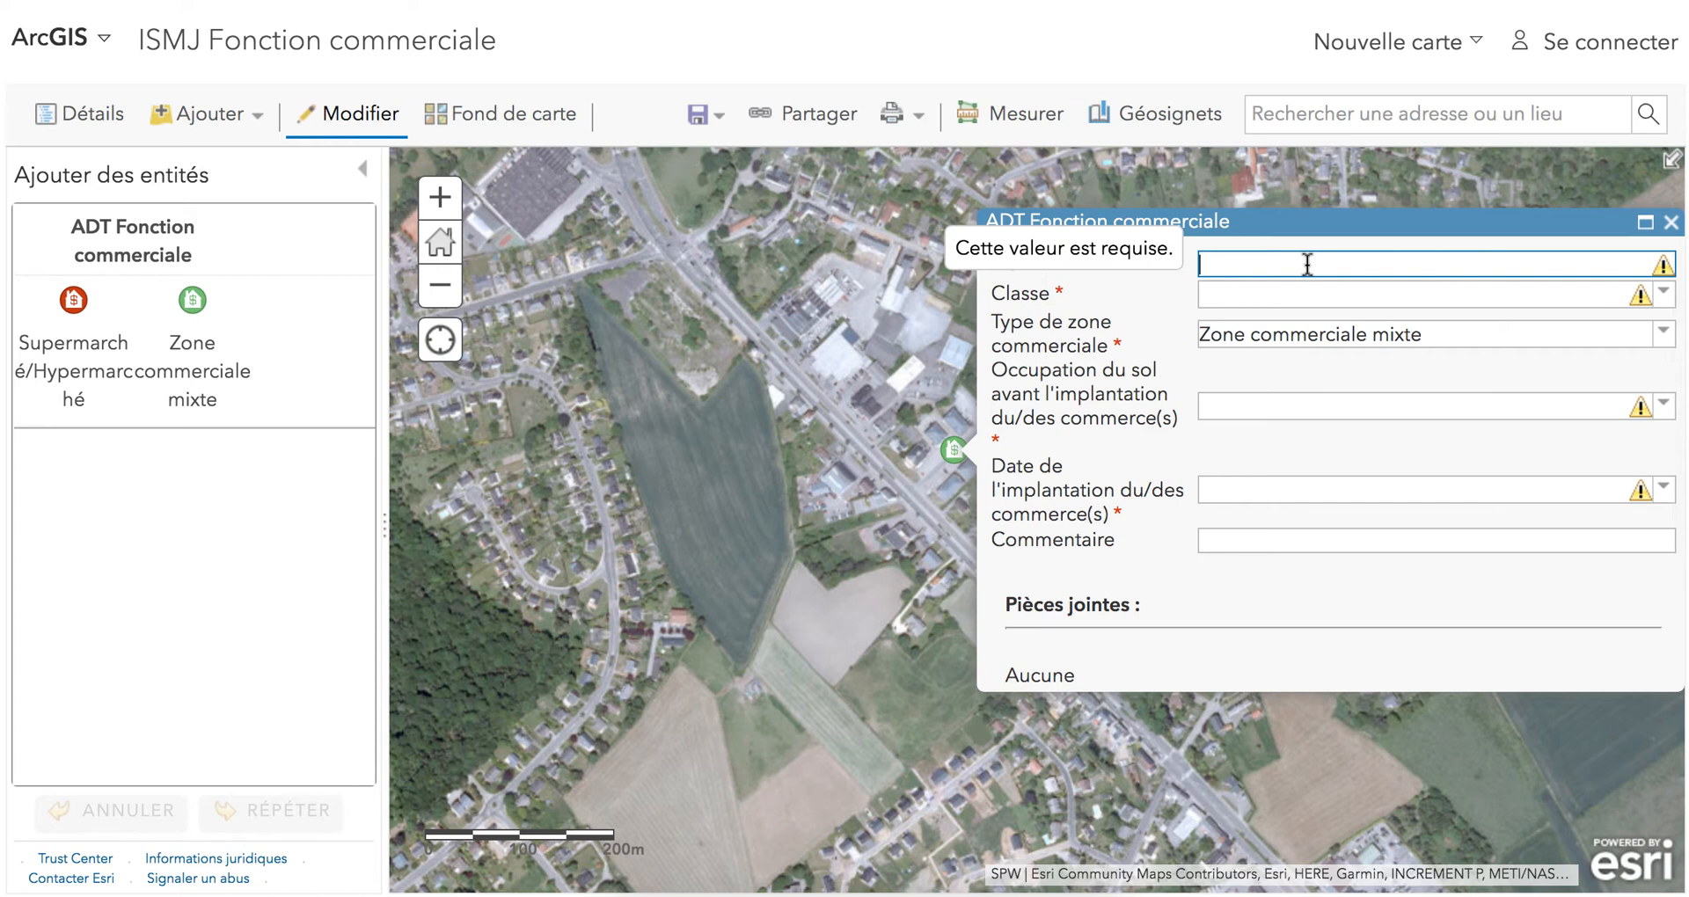
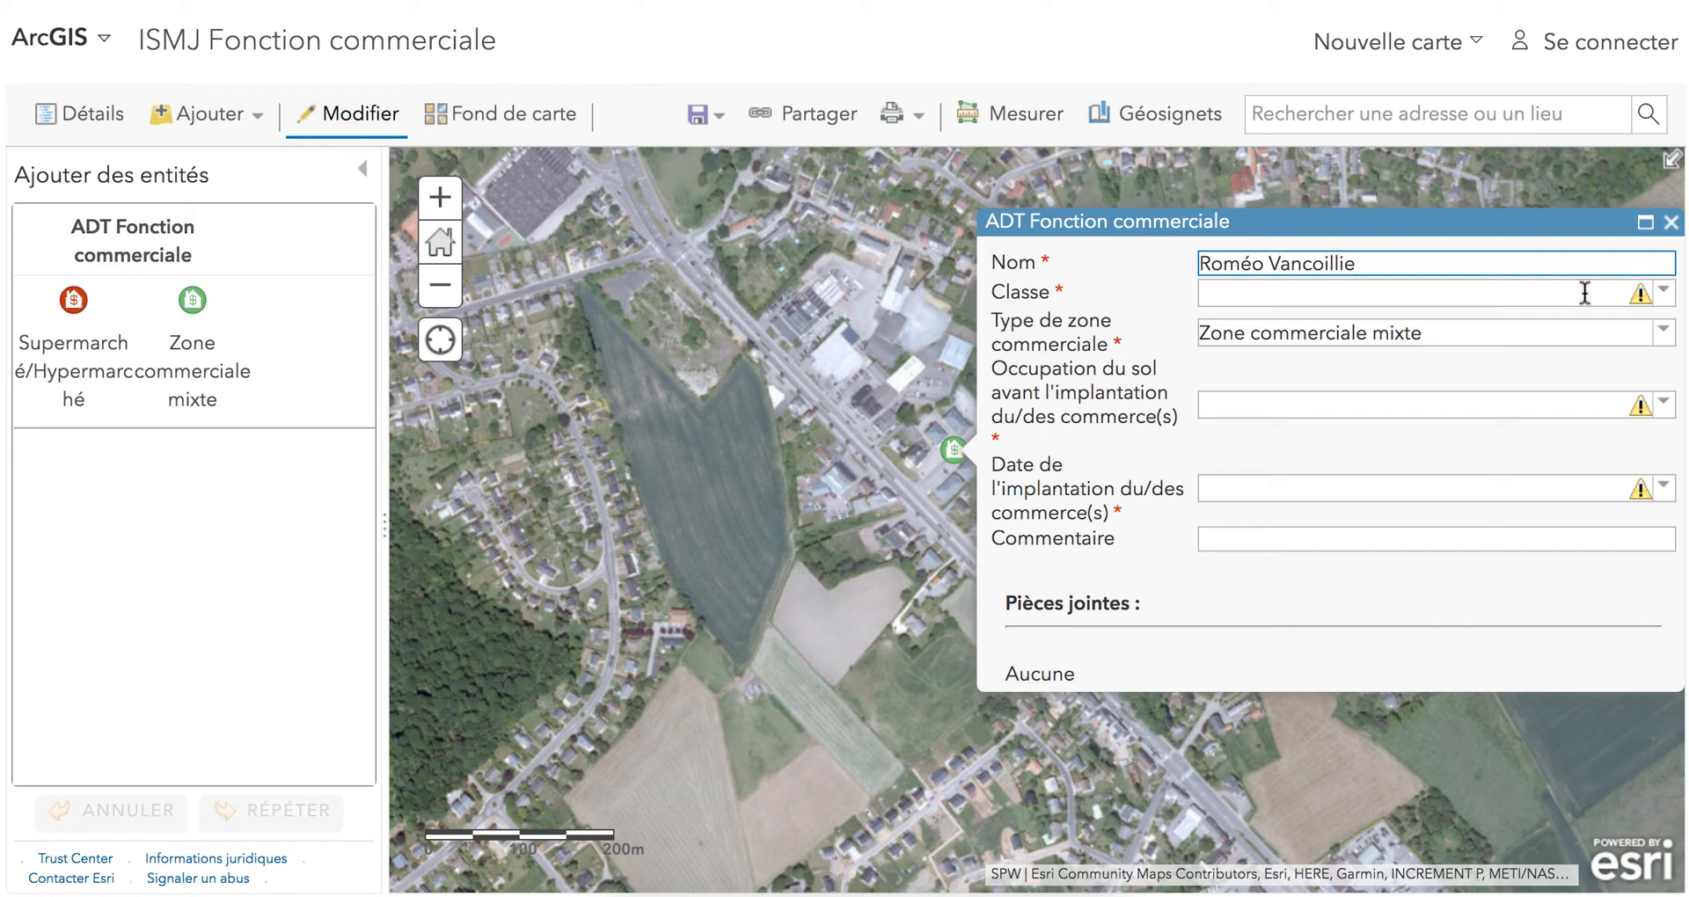
click(1663, 304)
click(1399, 322)
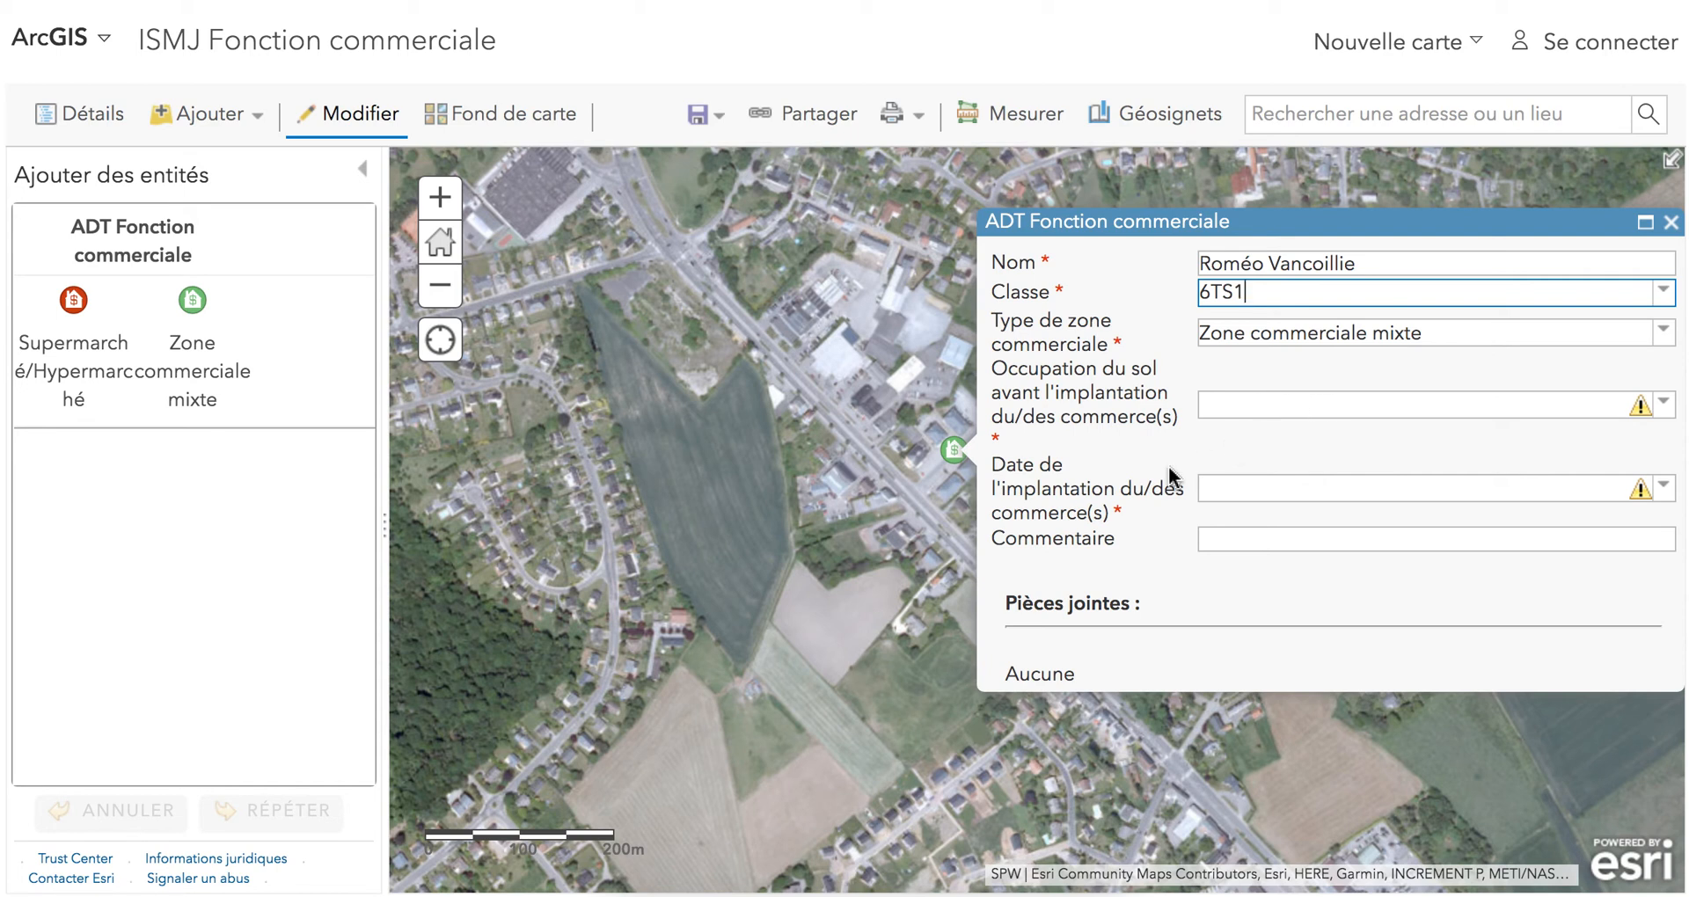
scroll(1170, 480, down, 3)
click(1249, 668)
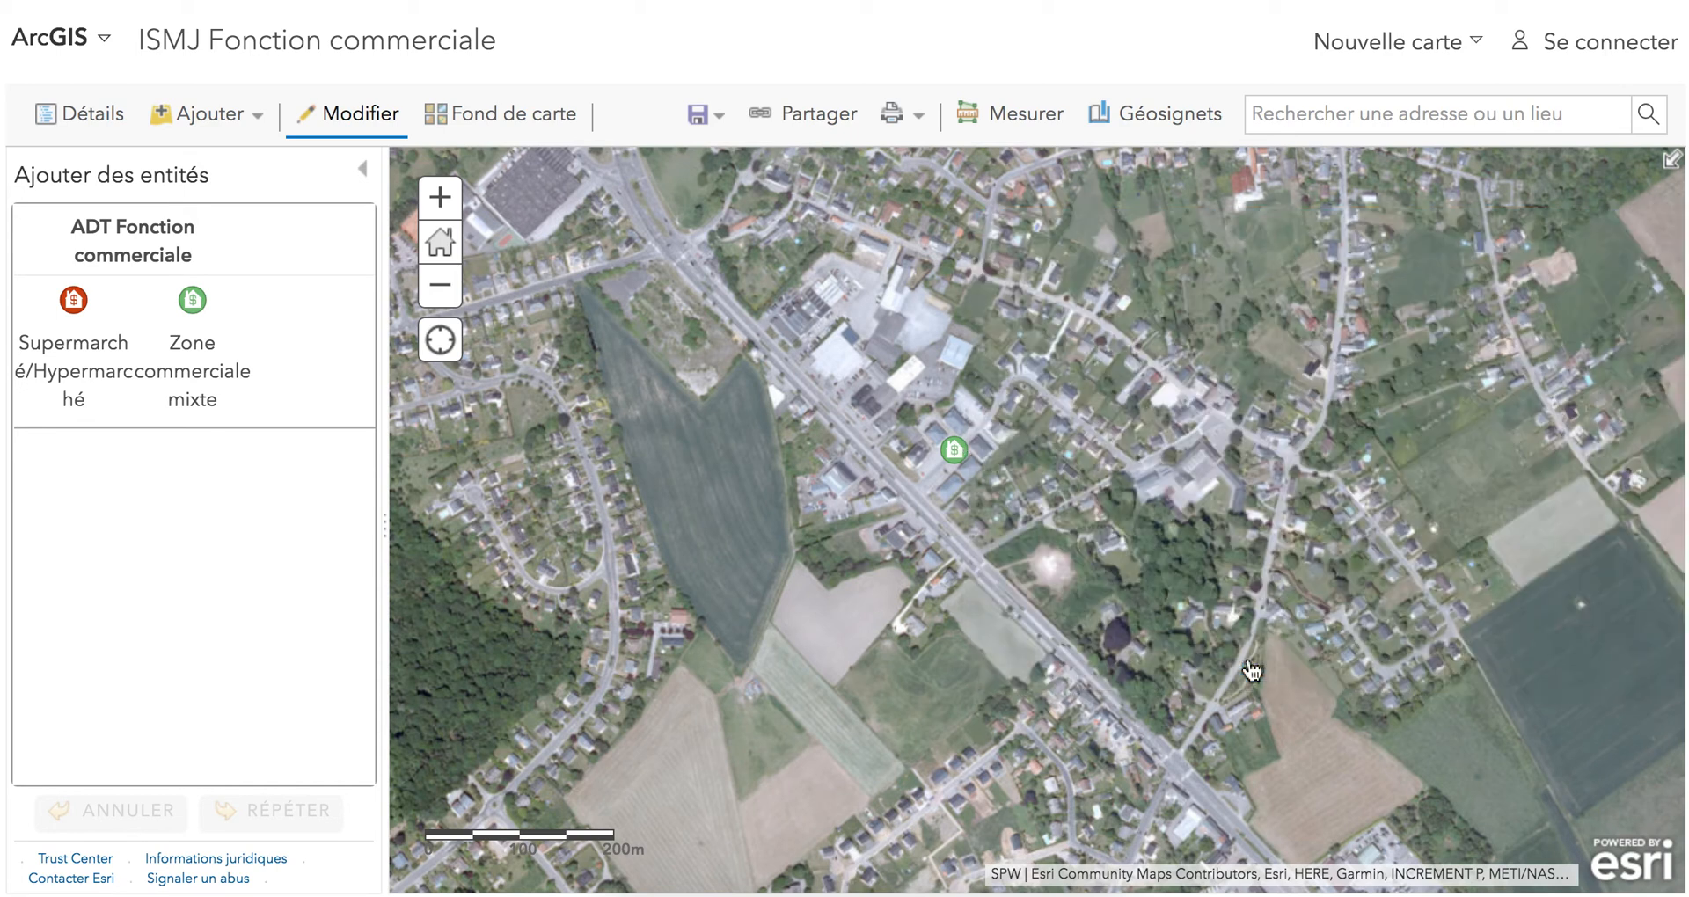
Compare the commercial site on the 2009-2010, 1994-2000 and 1971 orthophotos by hiding the newer layers one after another.
click(91, 117)
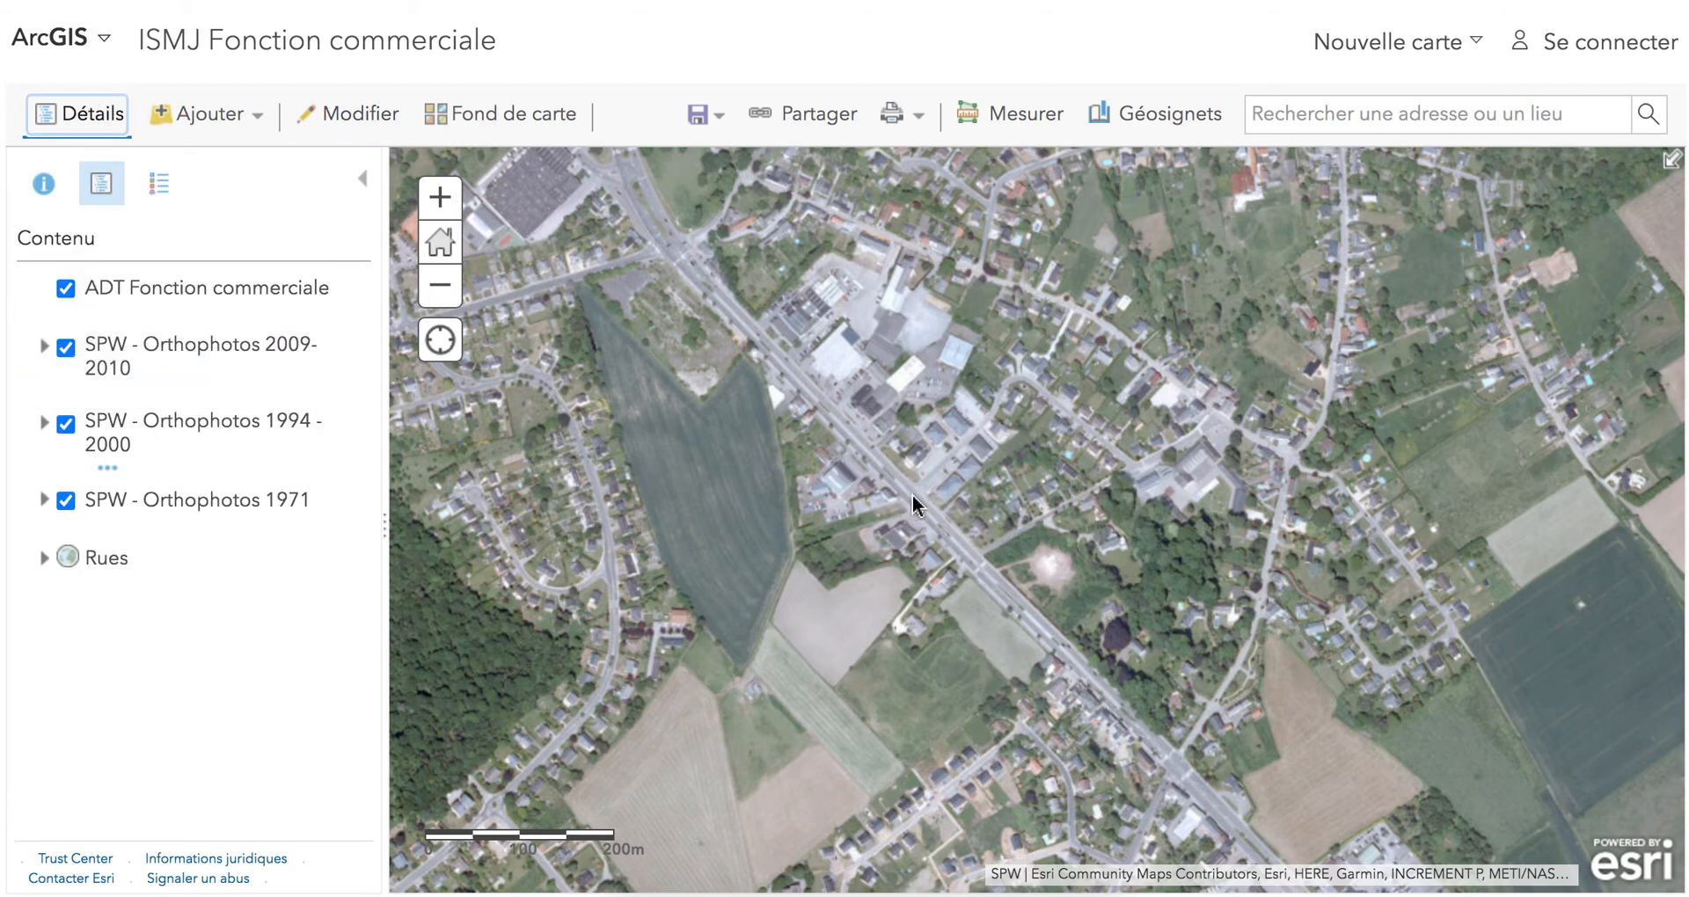
scroll(932, 475, up, 2)
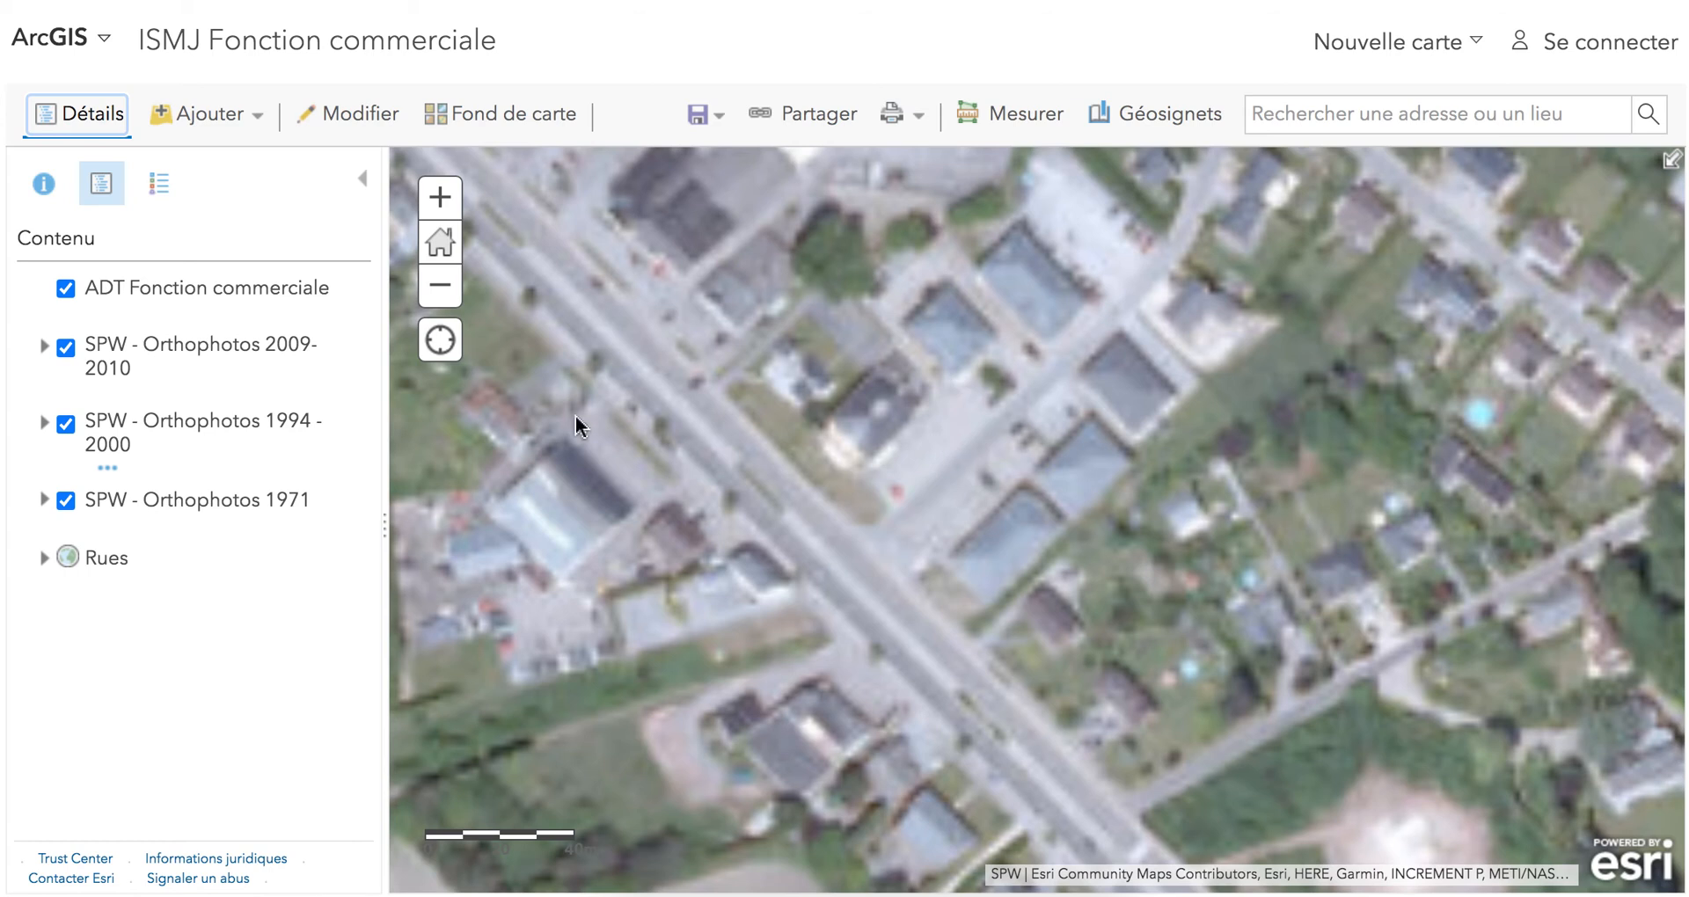
click(66, 349)
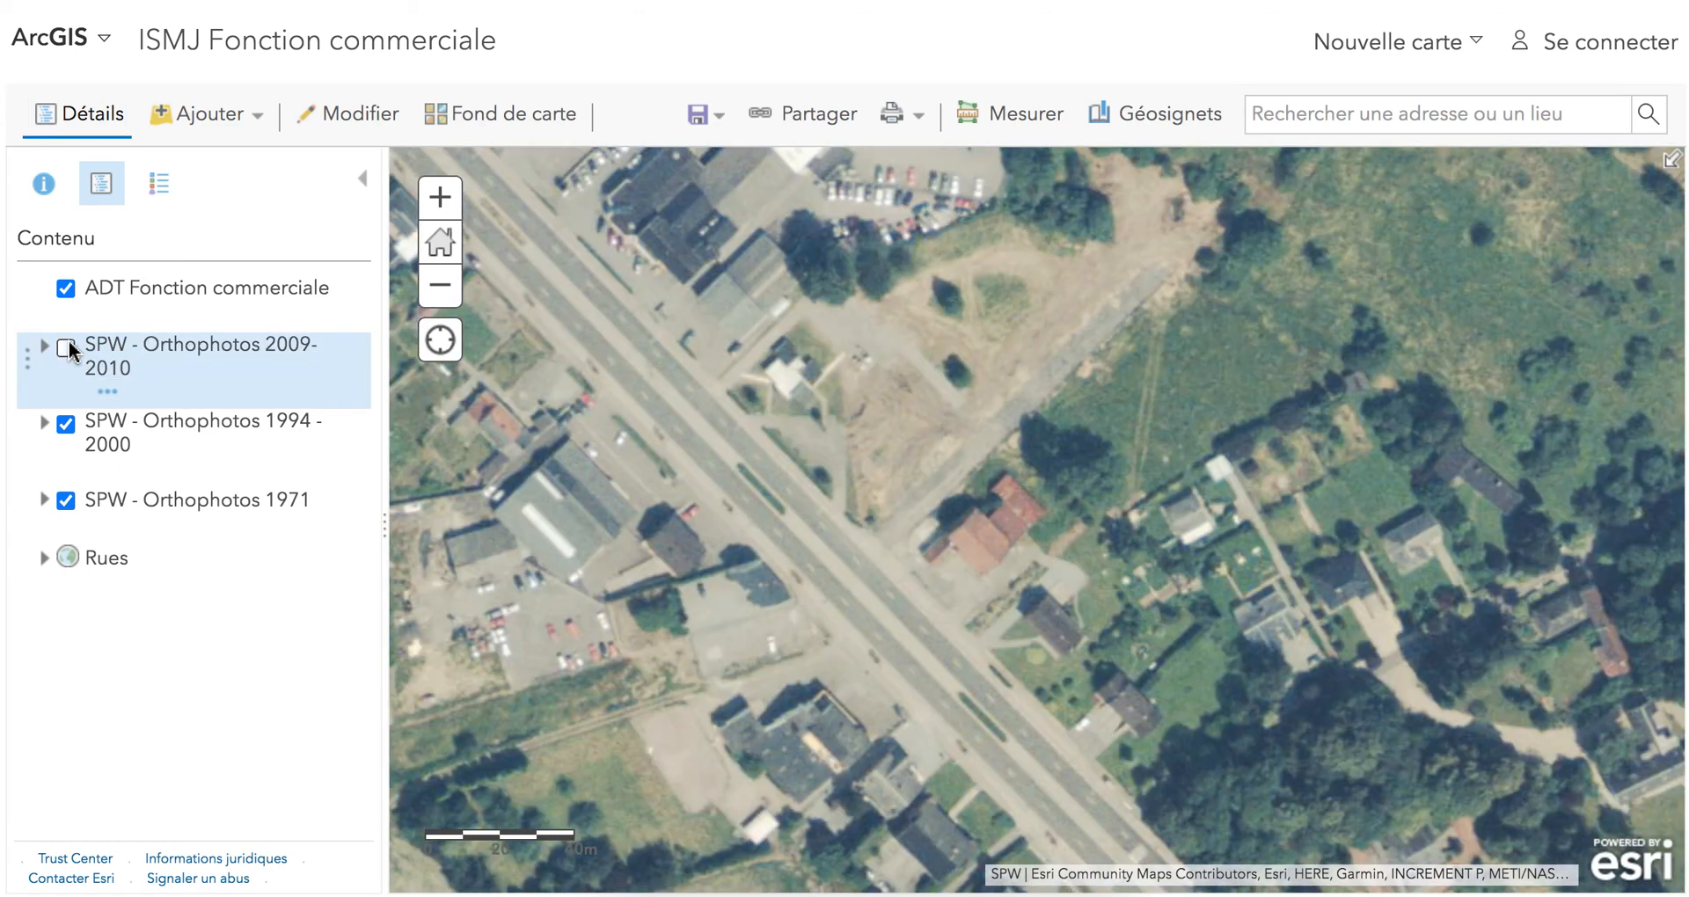
drag(671, 361, 686, 483)
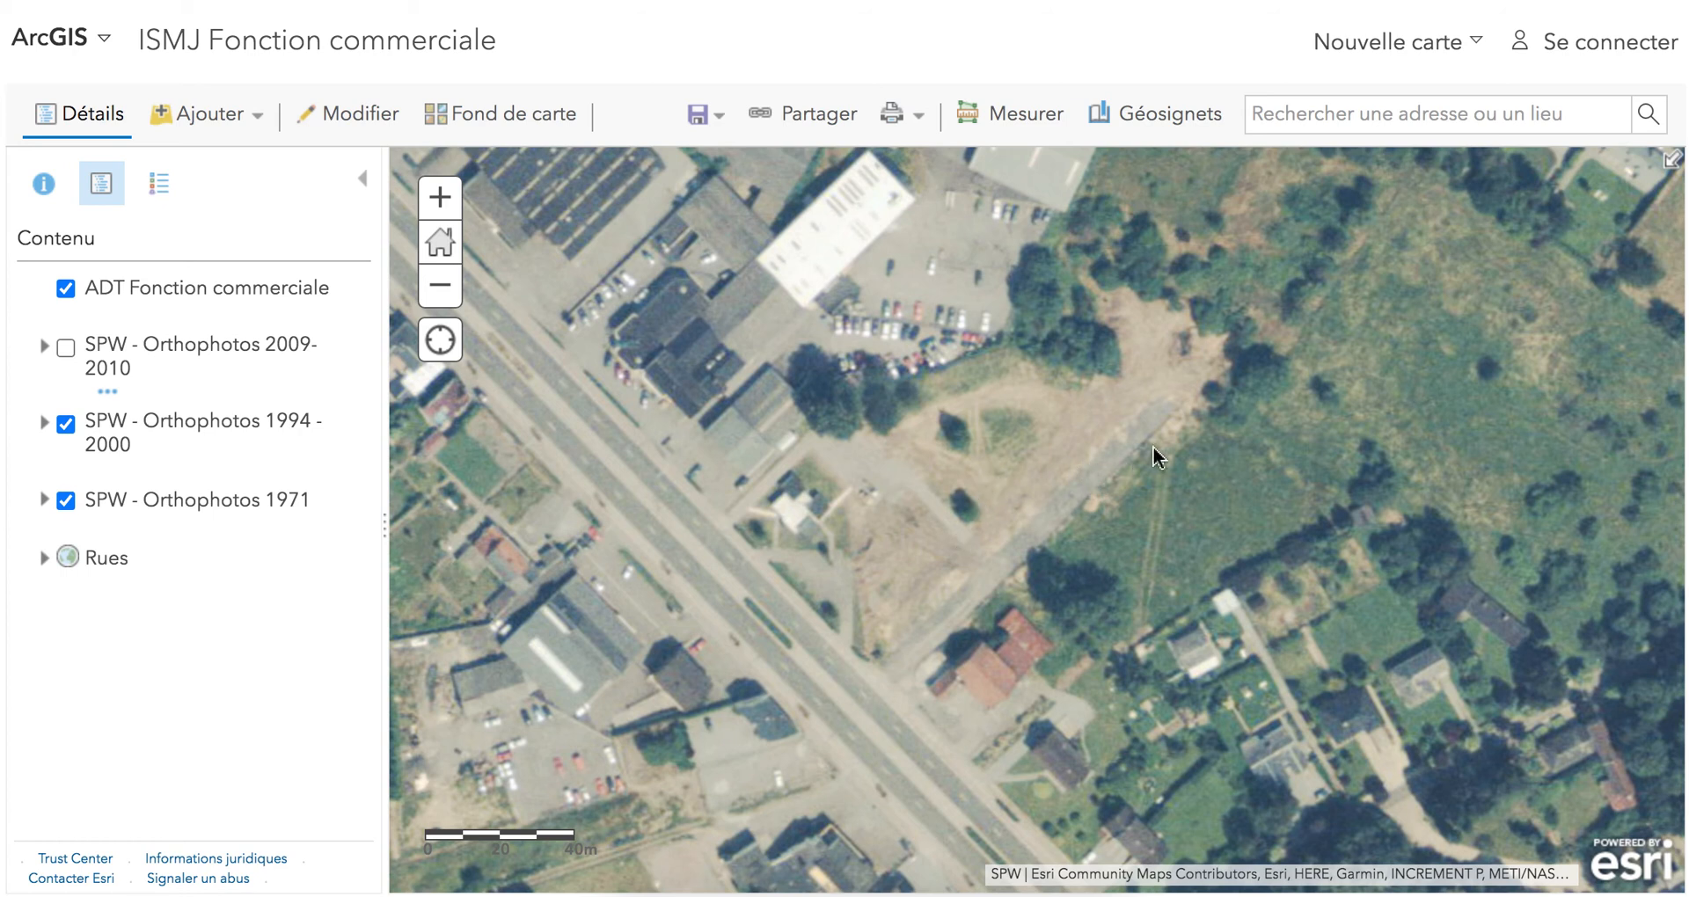
click(66, 425)
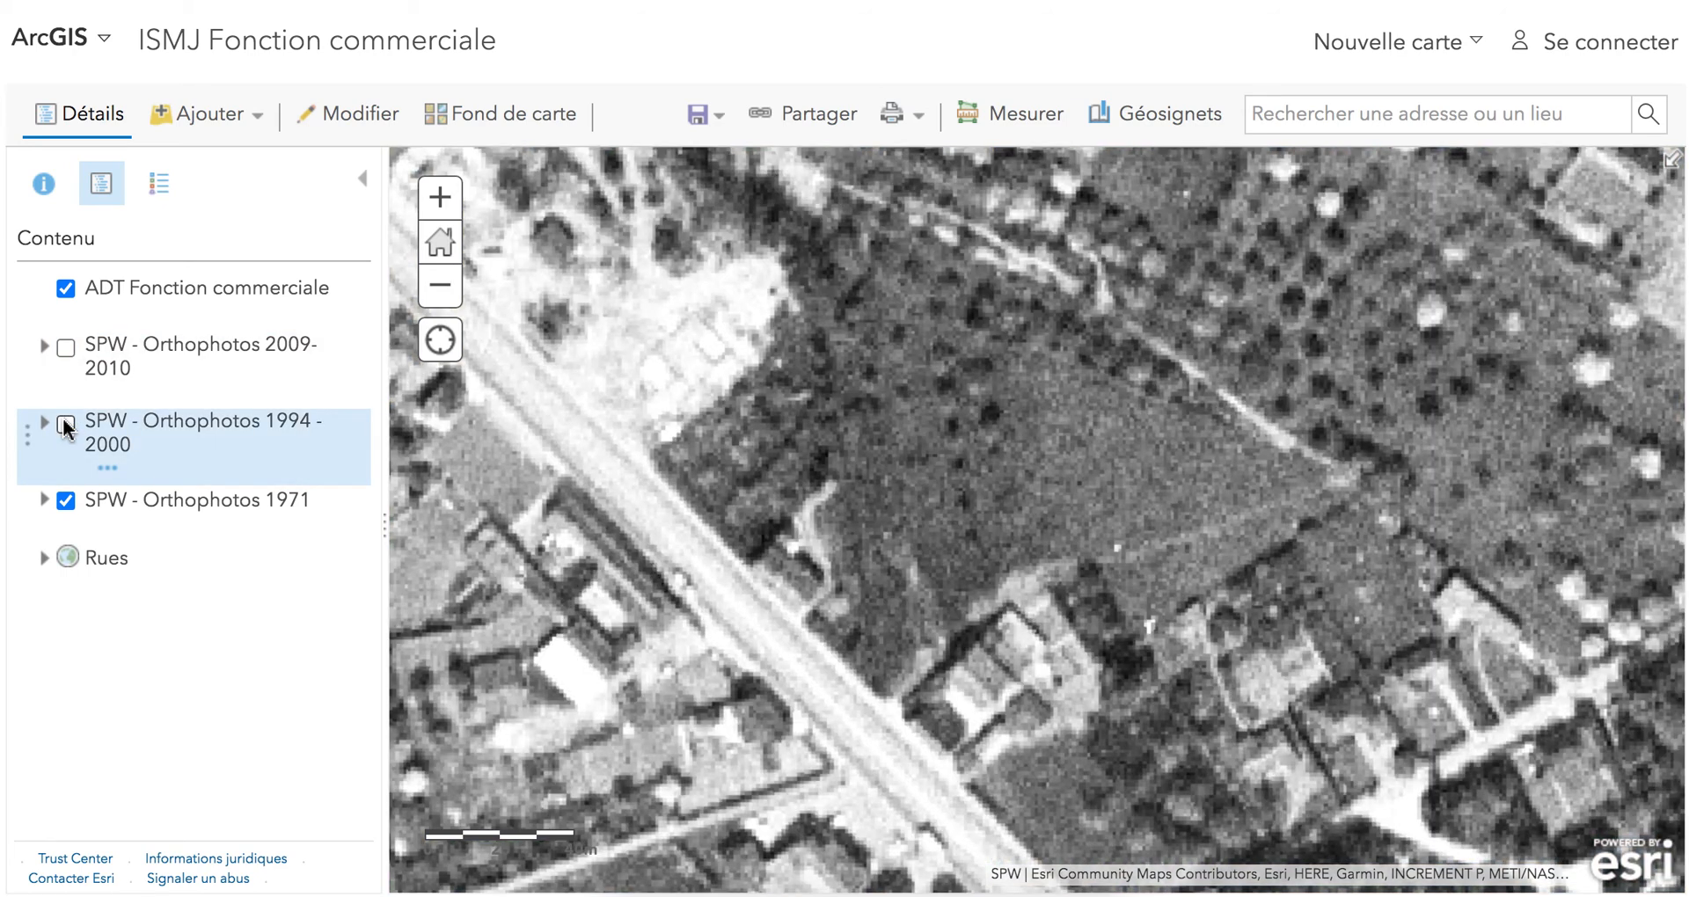
click(66, 425)
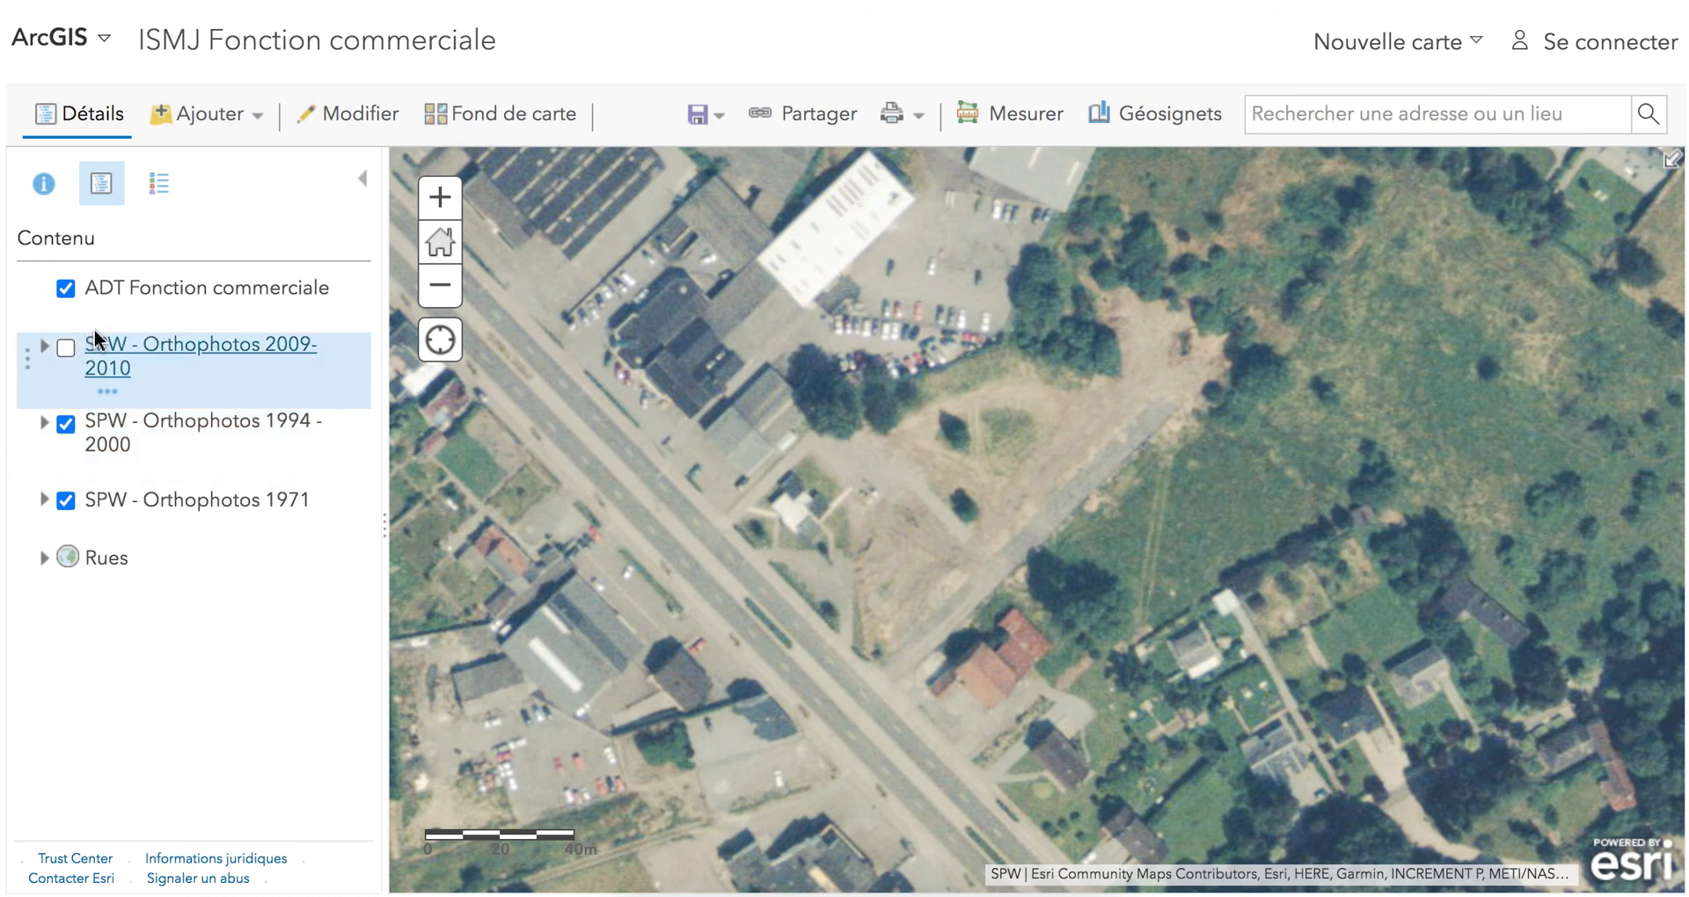
click(332, 117)
click(192, 310)
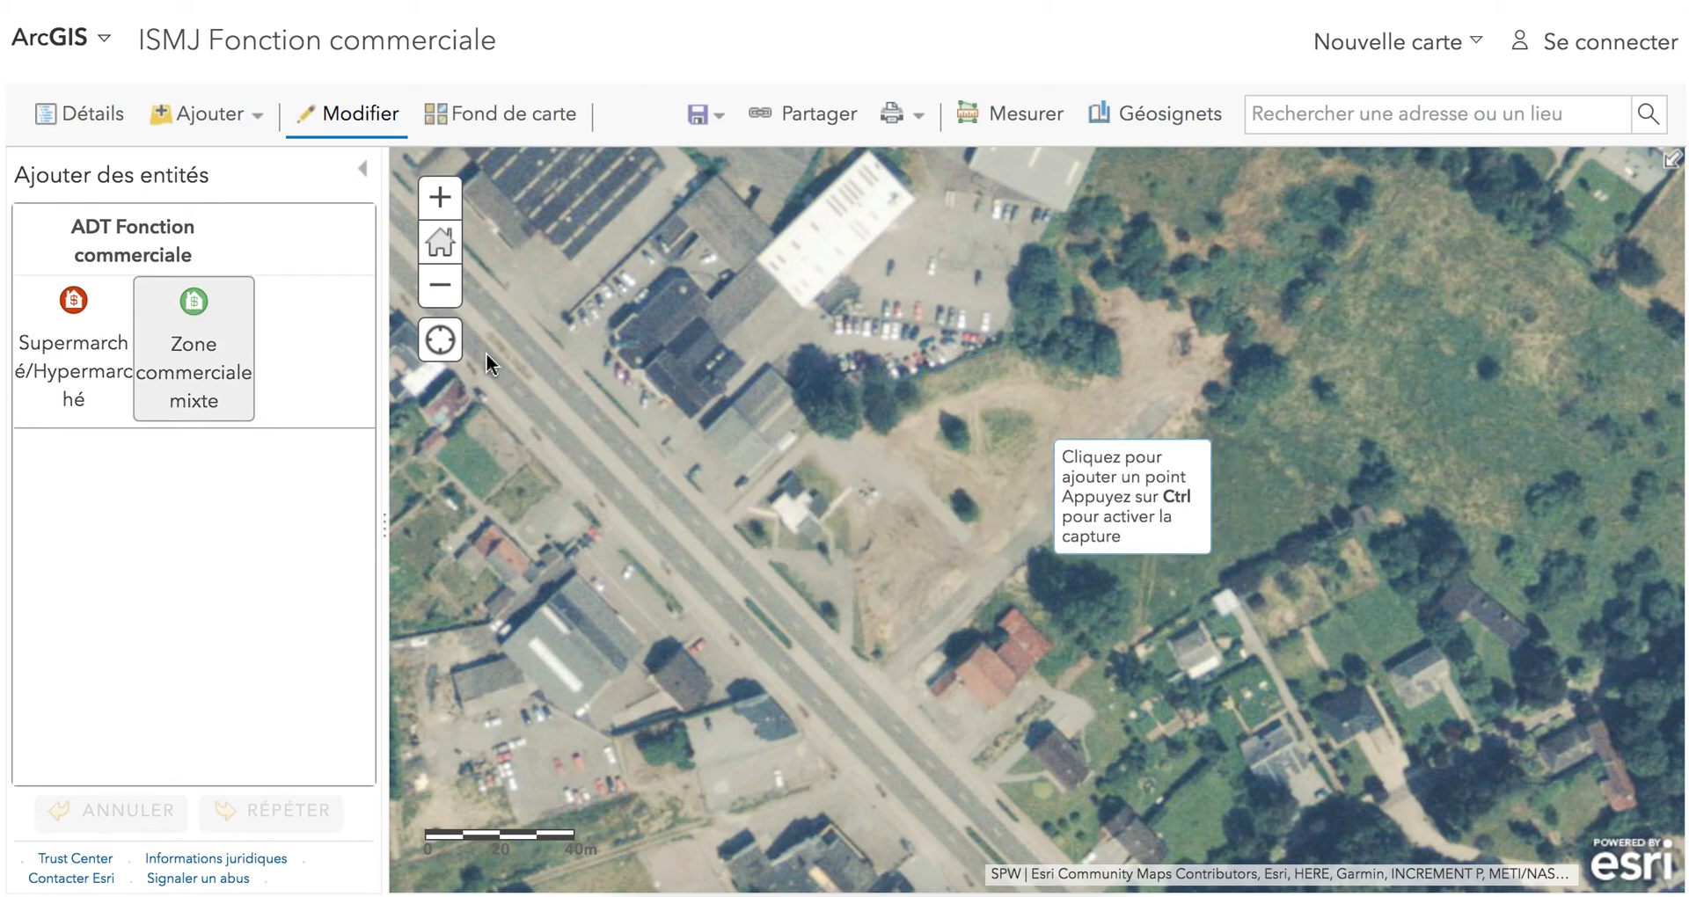
click(81, 113)
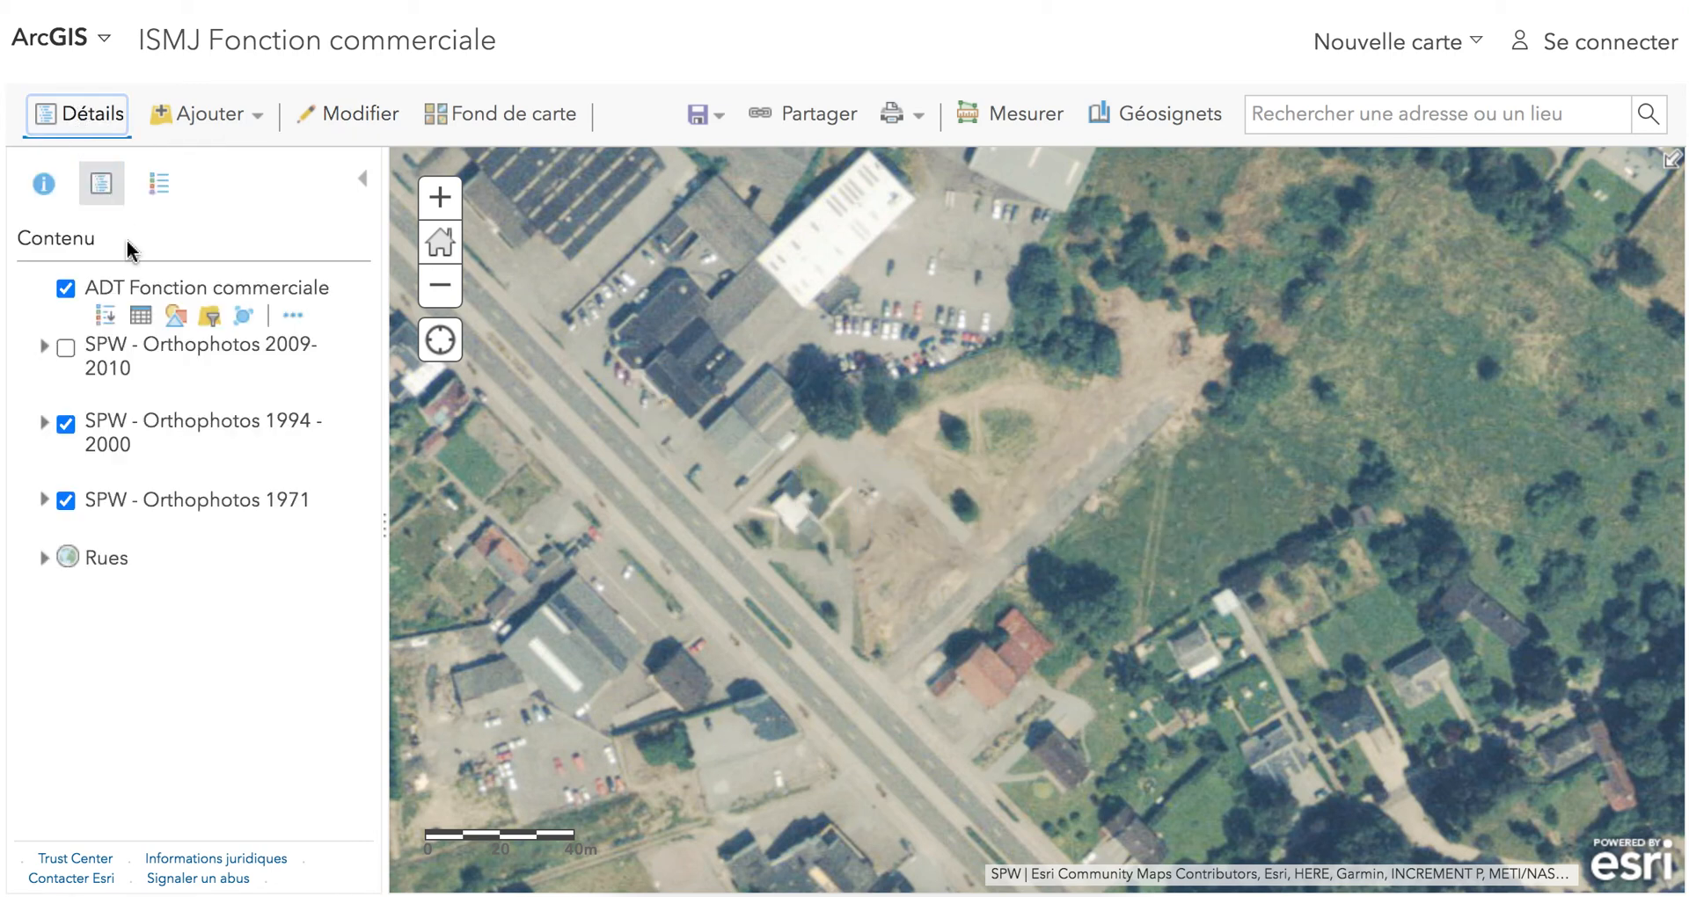
Show the 2009-2010 orthophotos and add a Zone commerciale mixte point on the access road between the grey-roofed commercial buildings.
click(68, 345)
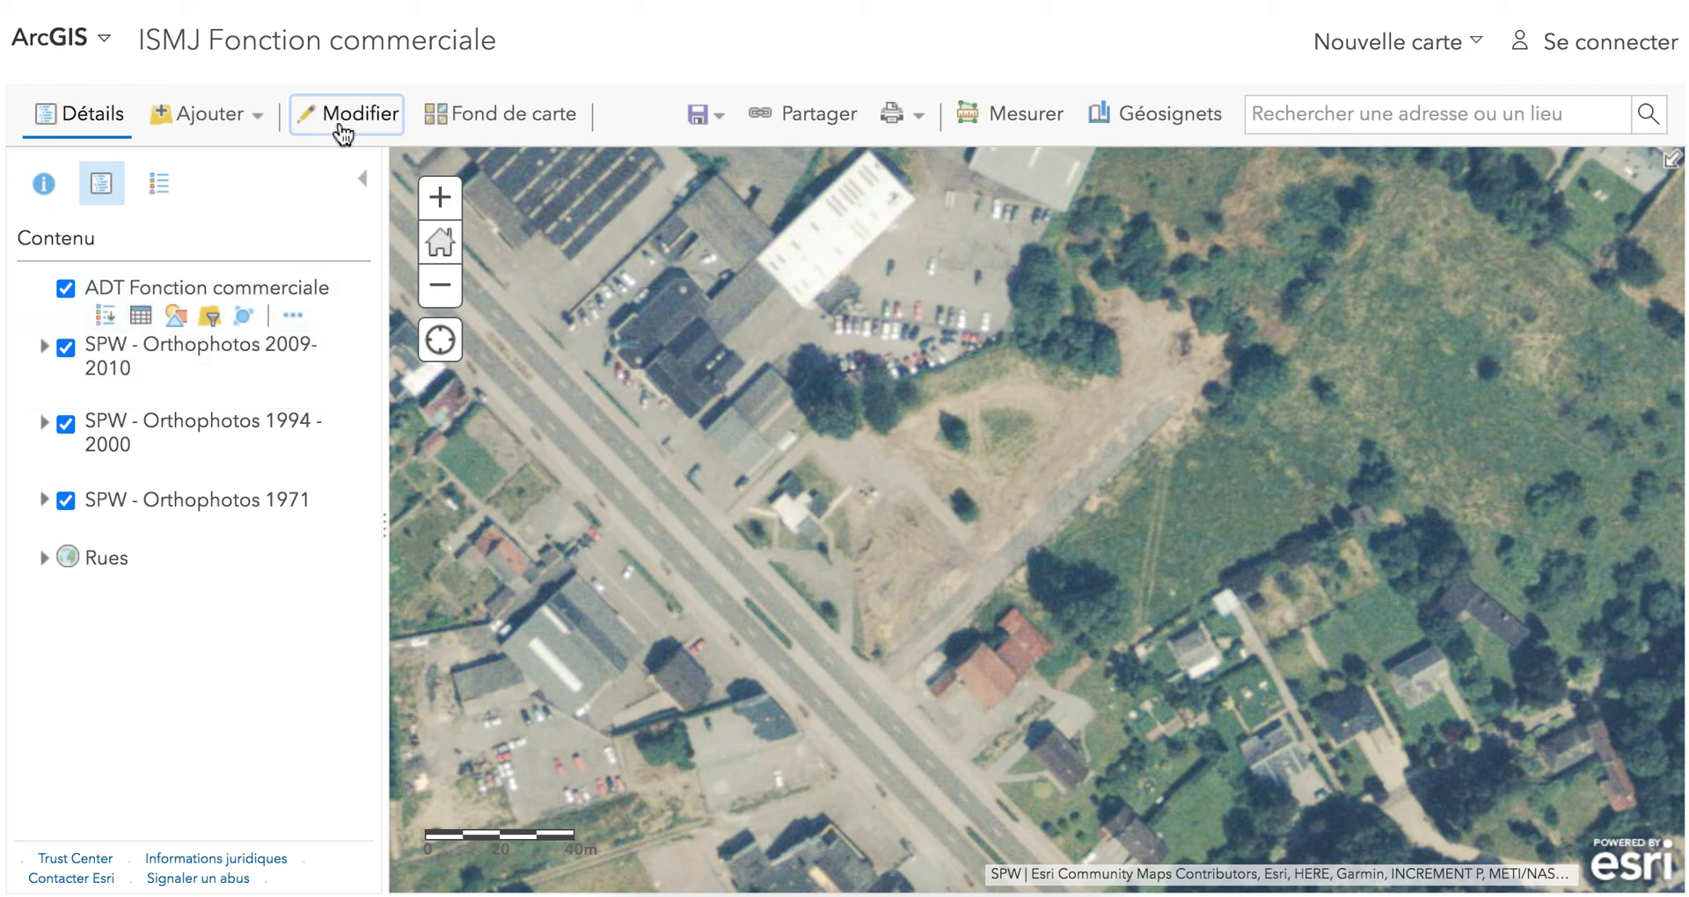
click(343, 134)
click(193, 343)
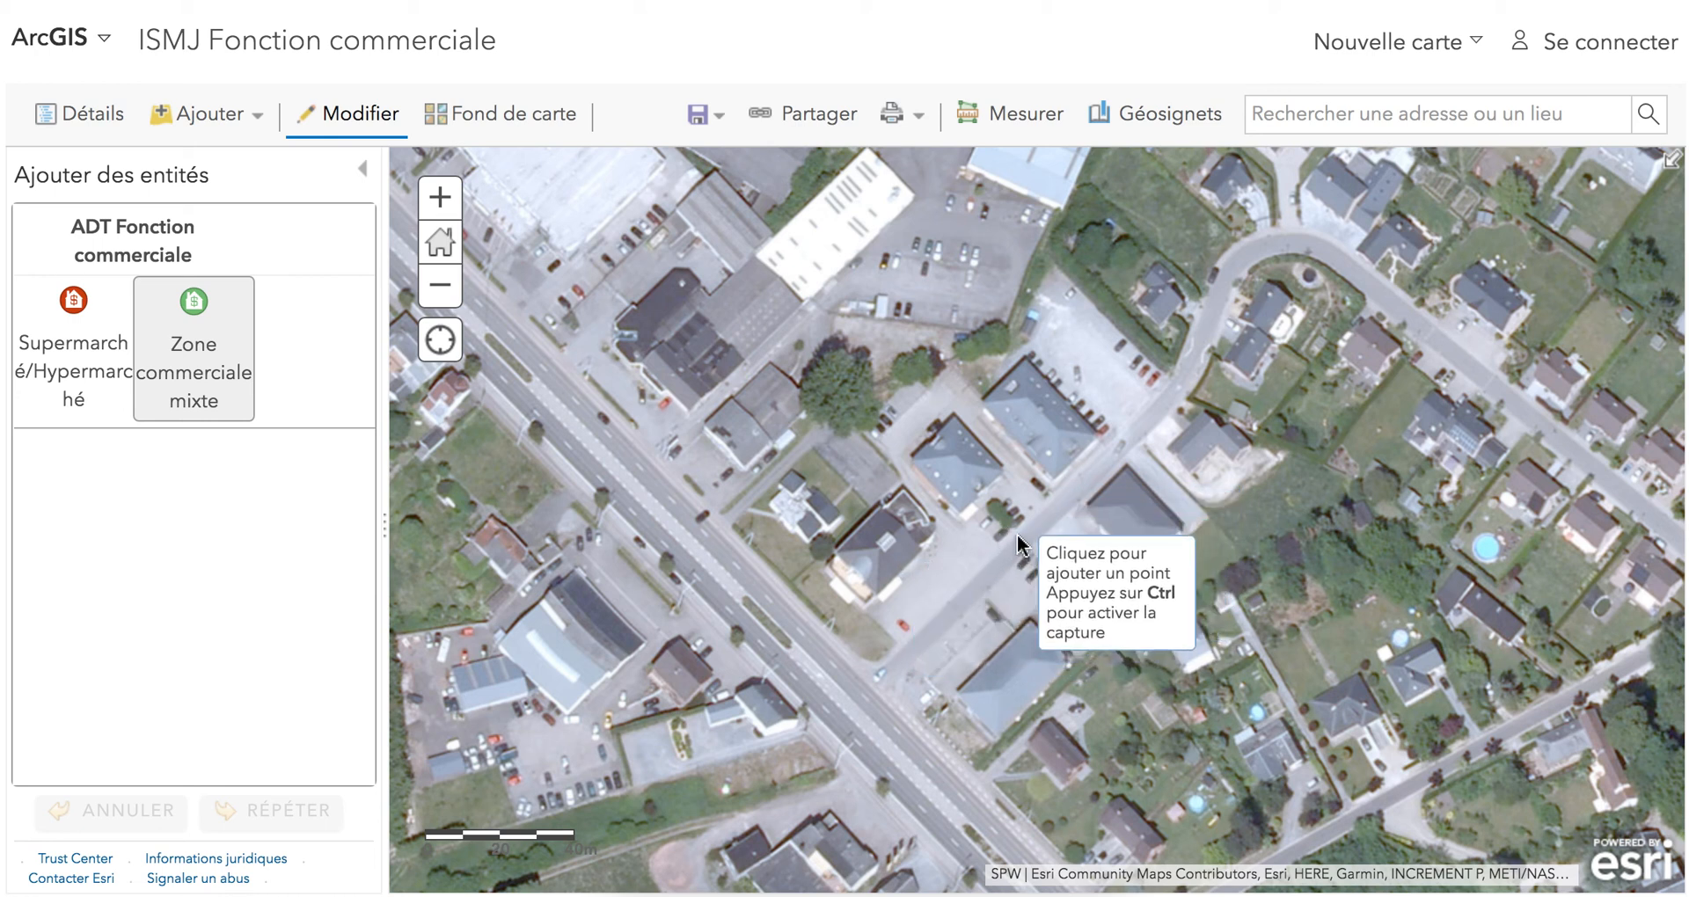
click(1018, 541)
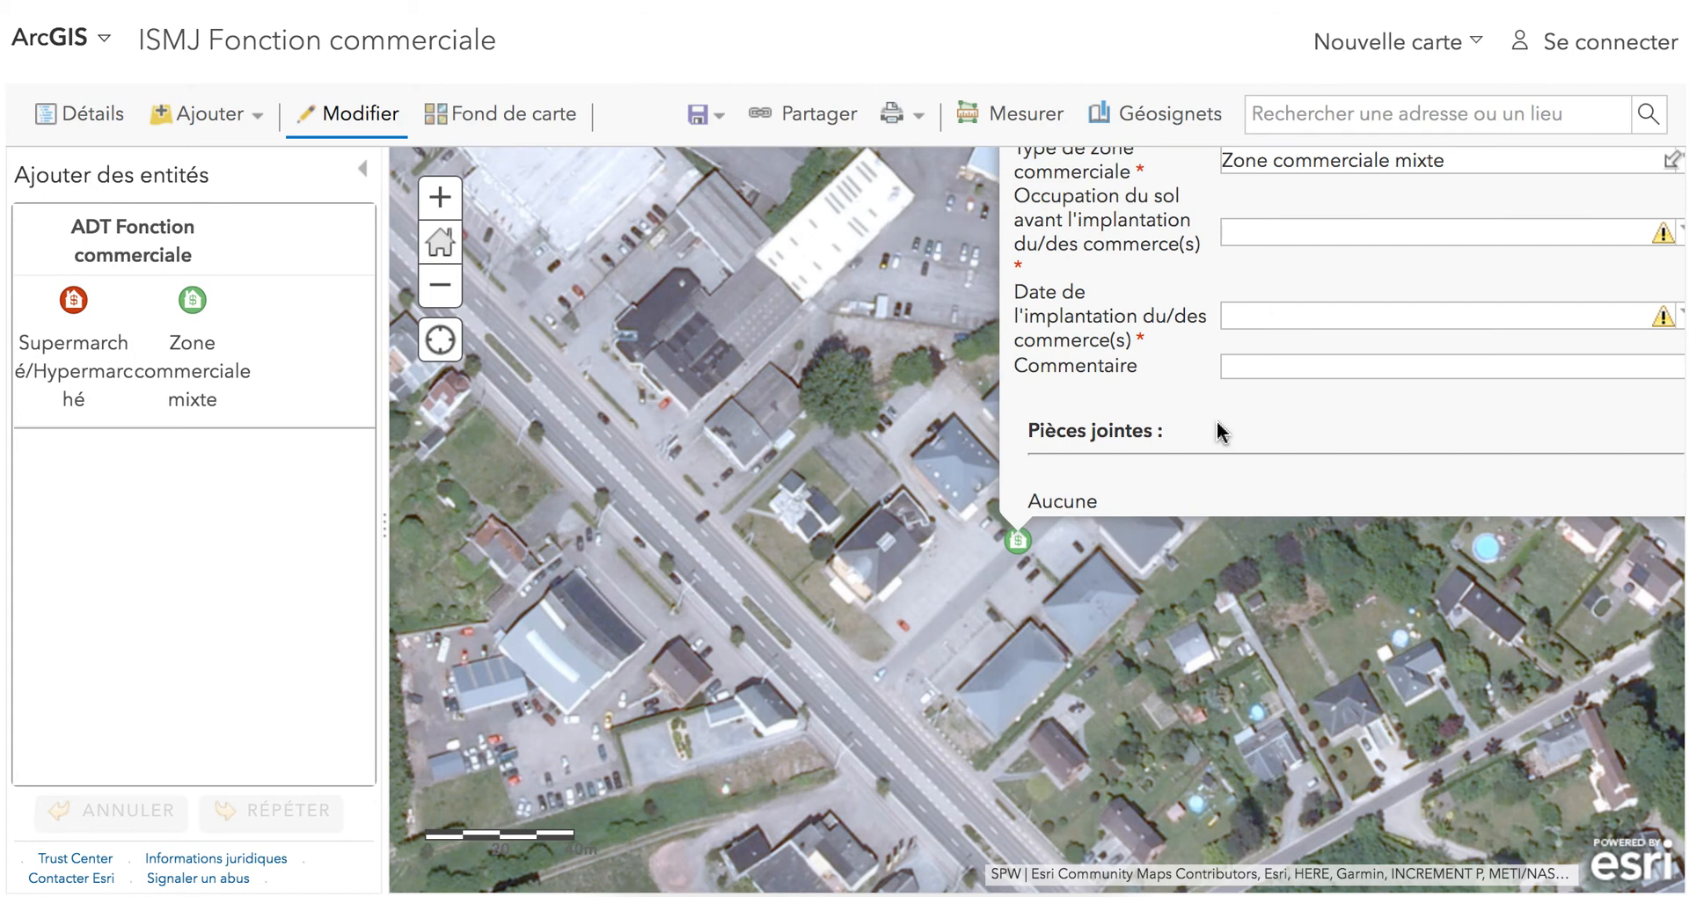
Enter the student's full name and the class 6TS1 in the new mixed commercial zone point's attributes.
scroll(1023, 409, down, 2)
scroll(959, 412, down, 1)
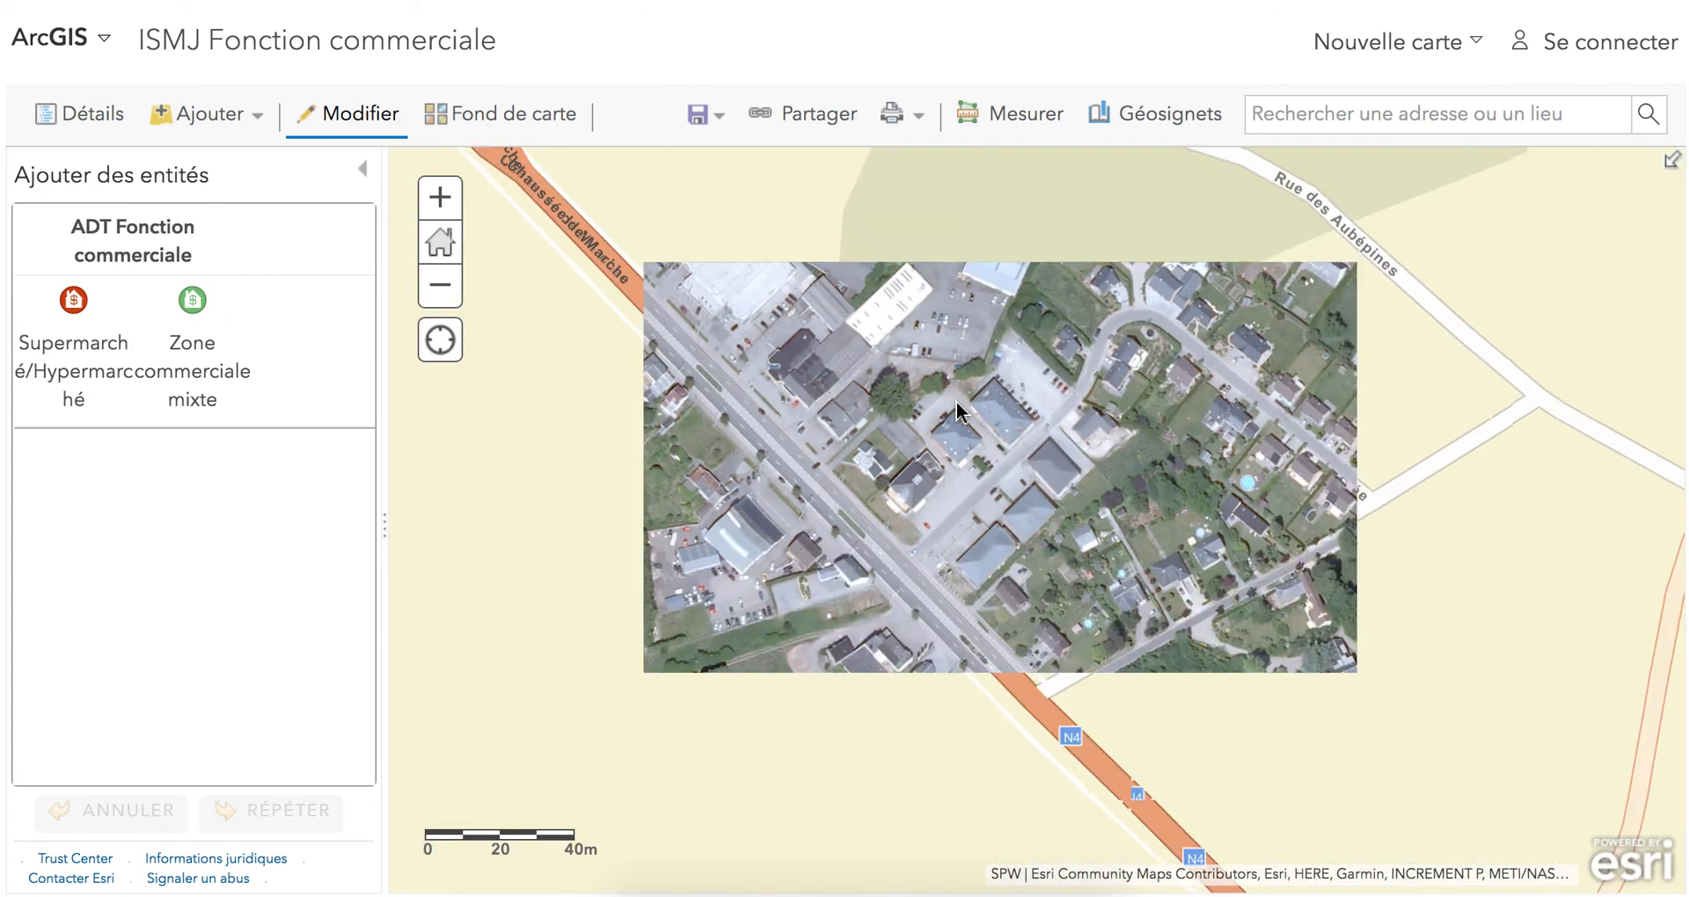
scroll(948, 361, down, 1)
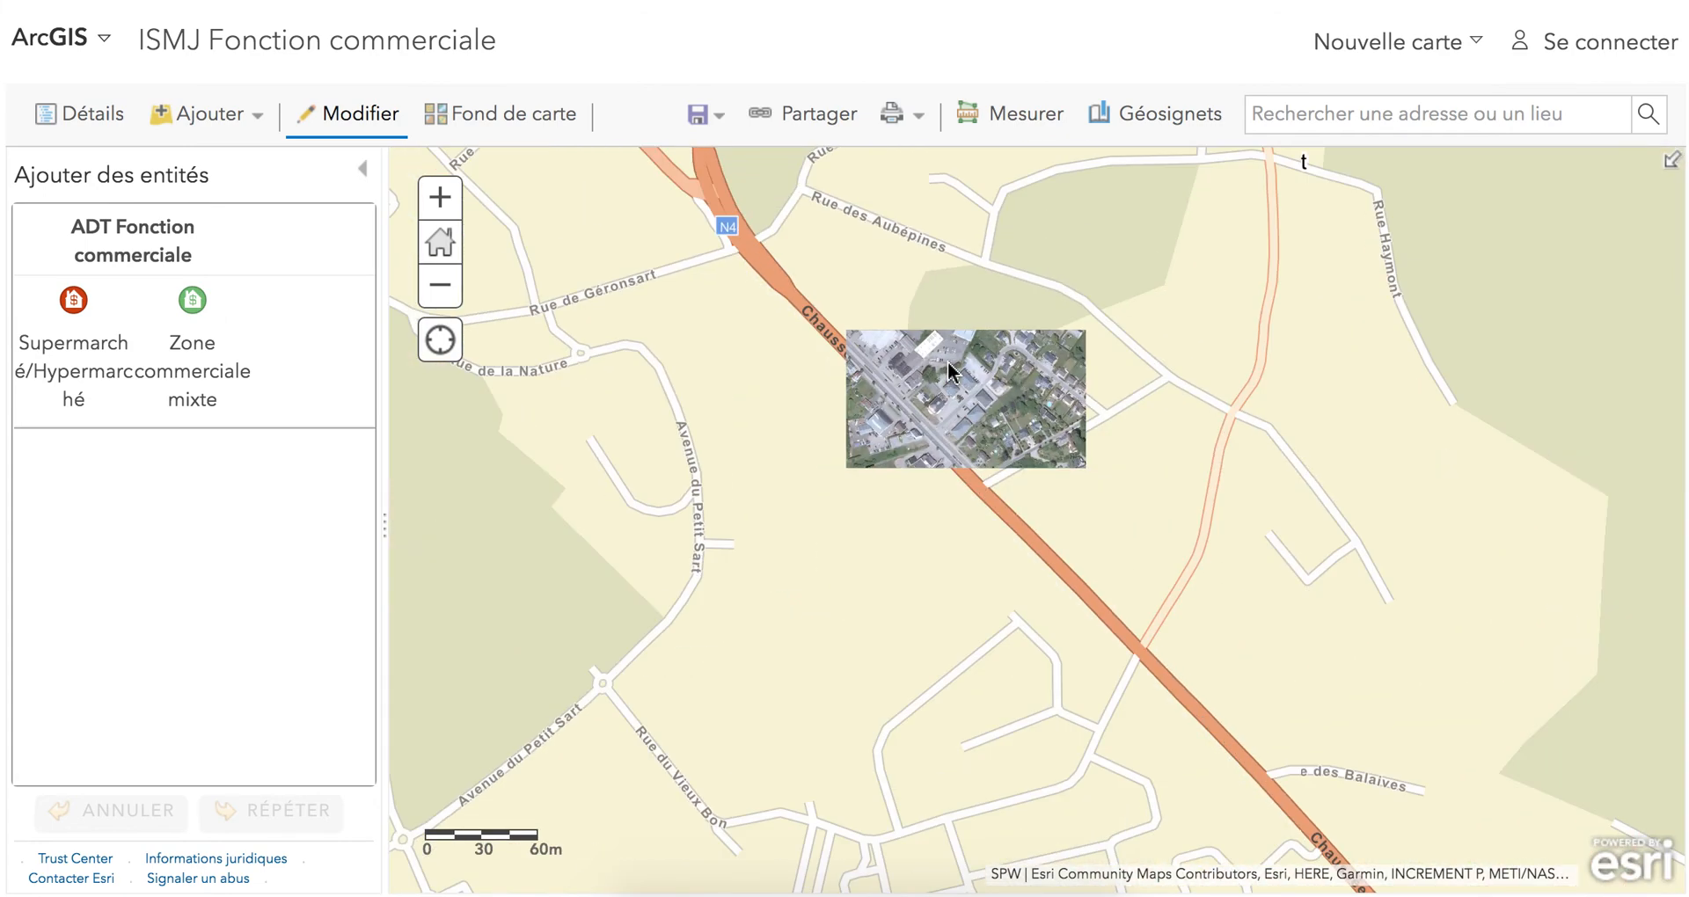
scroll(948, 362, down, 2)
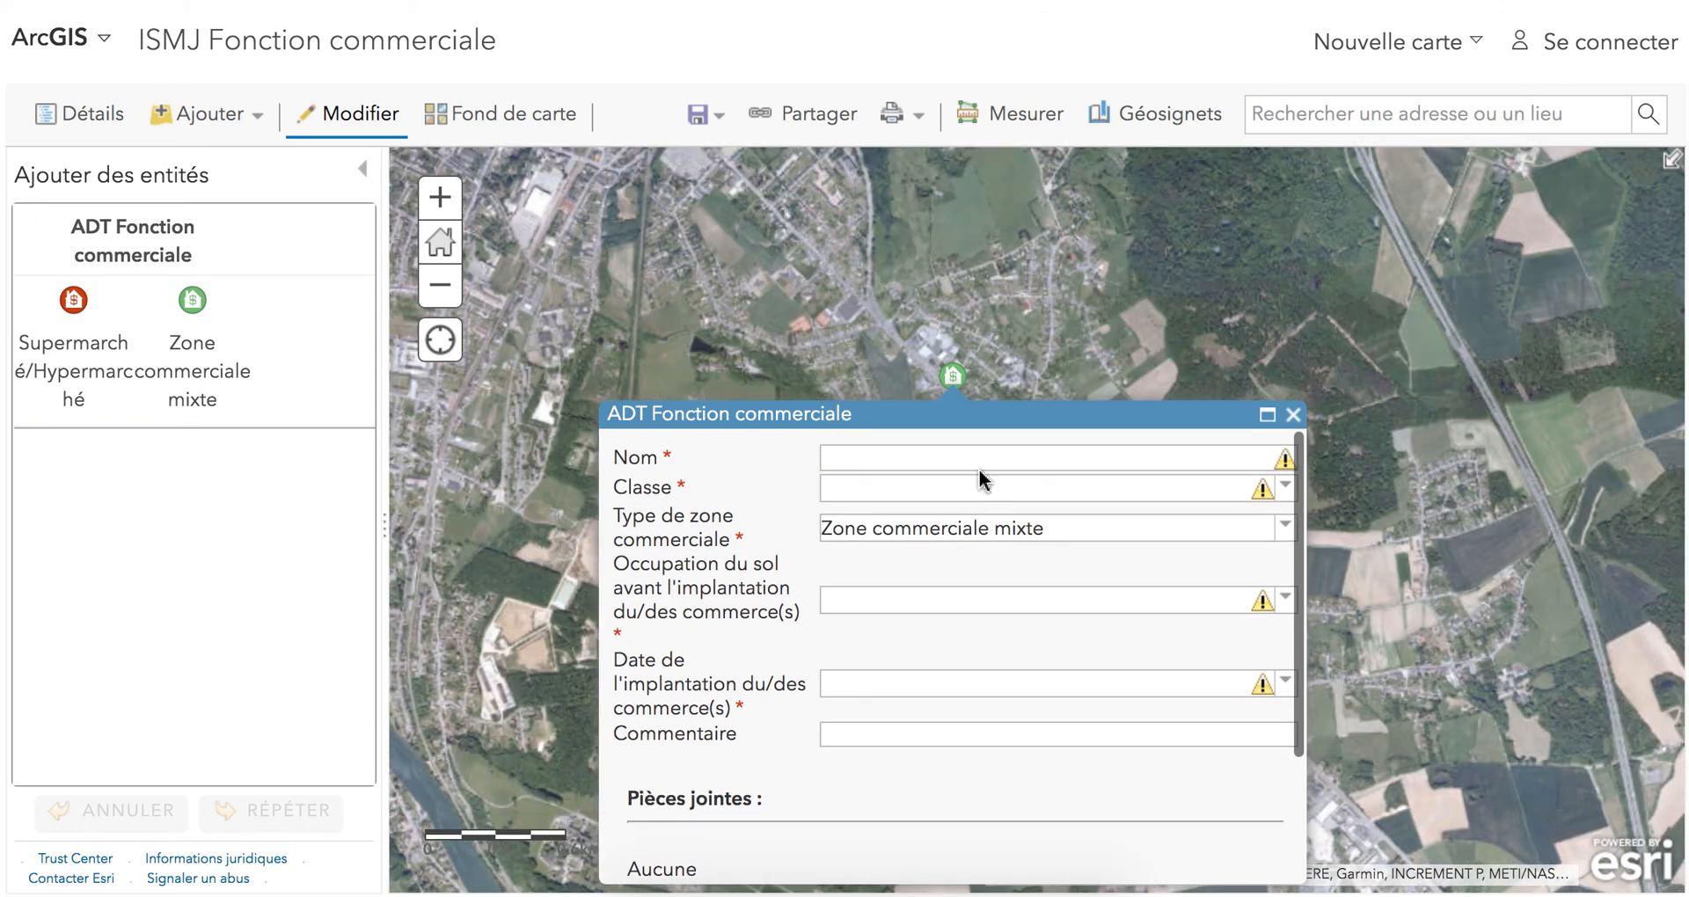
click(981, 459)
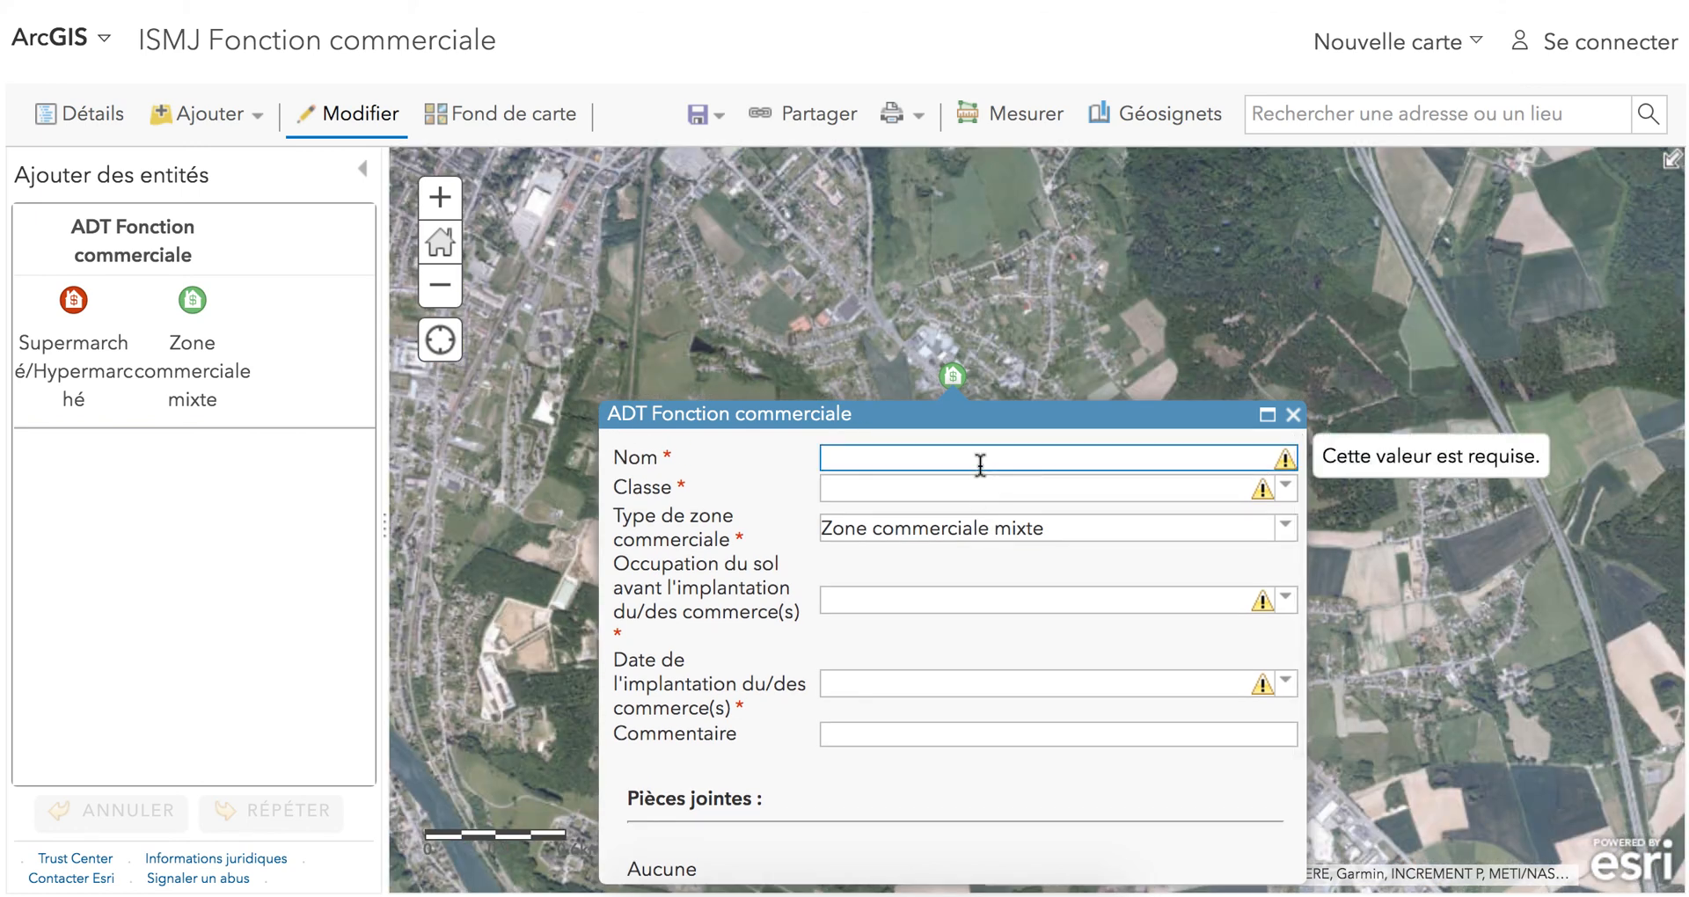
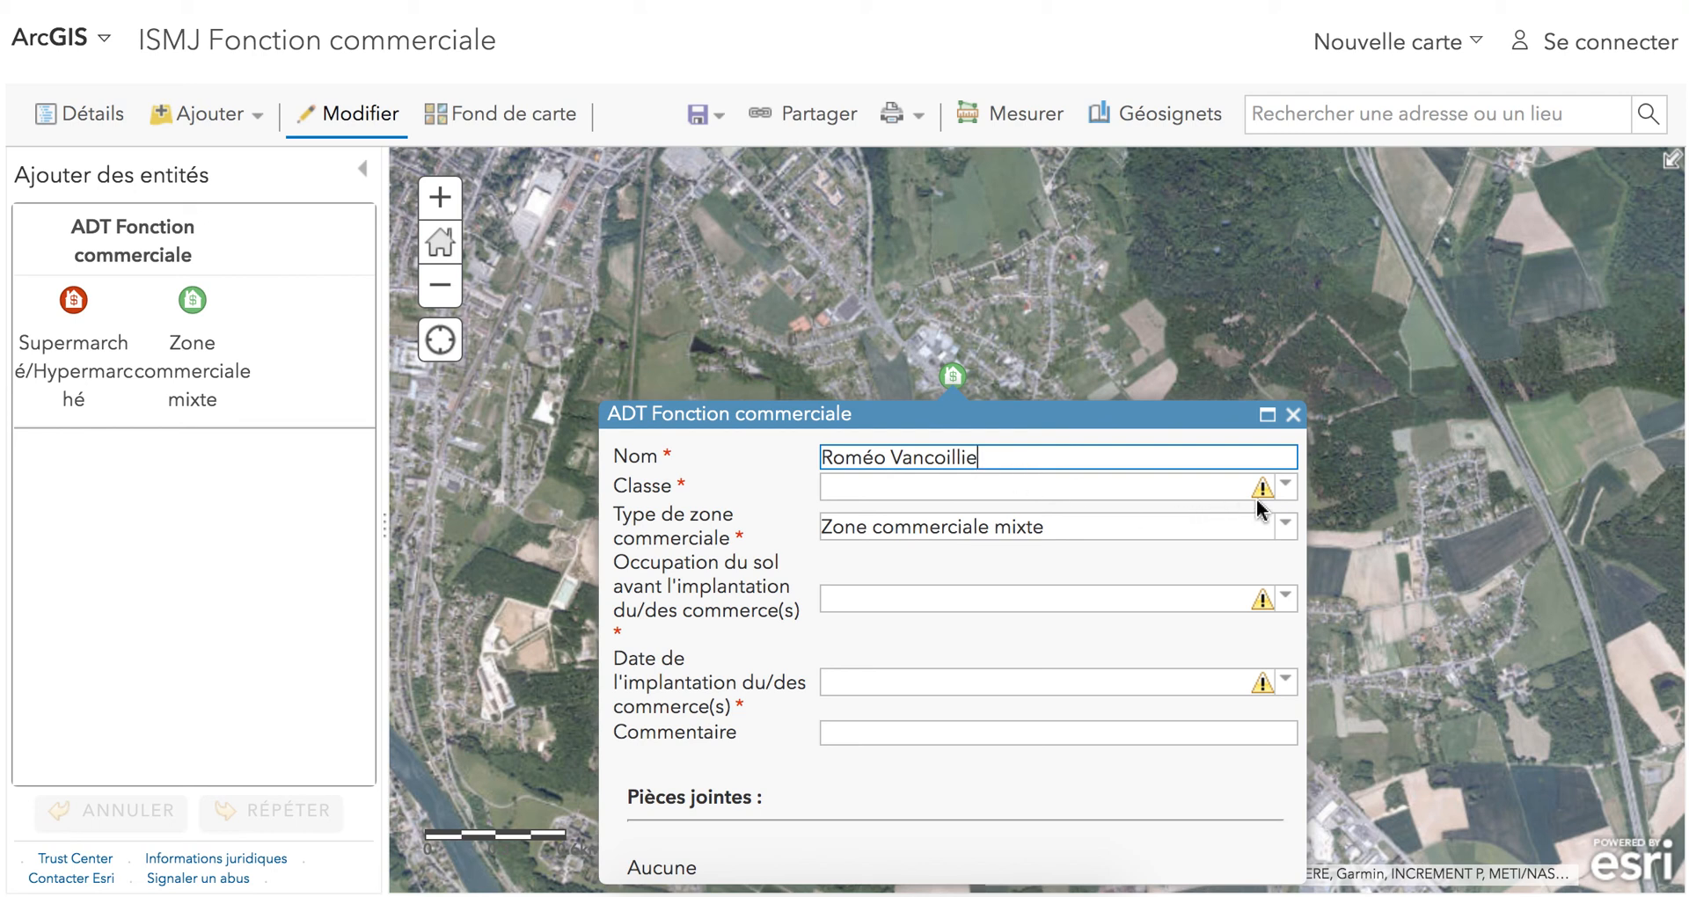
click(1257, 498)
click(1143, 519)
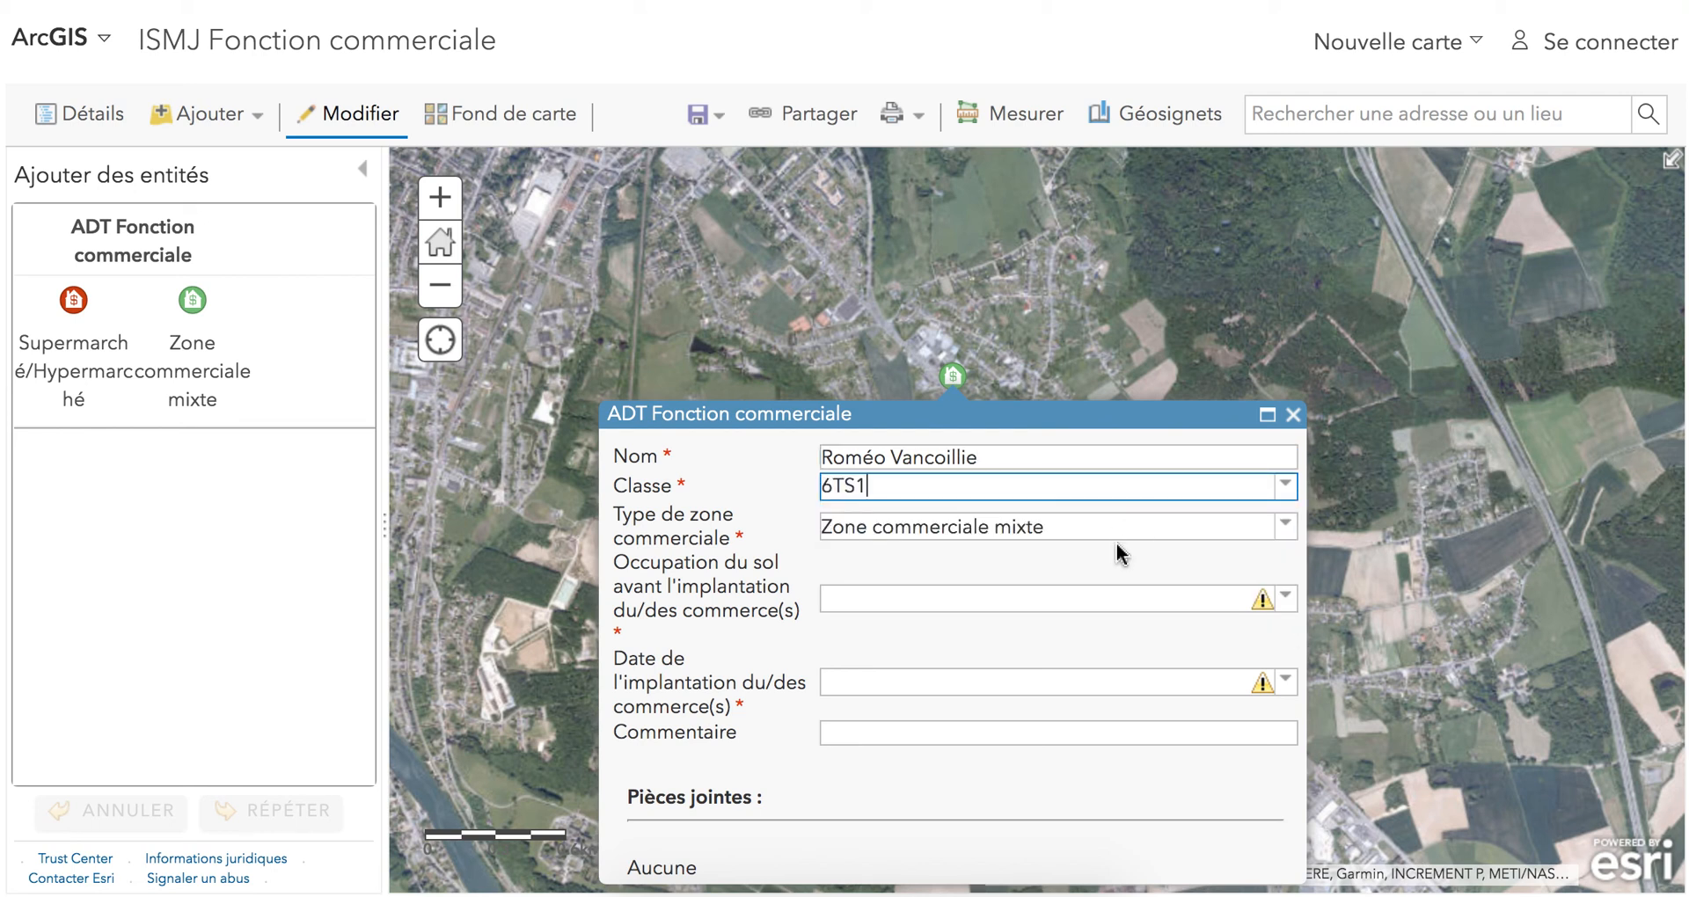
Set the point's prior land use to Zone agricole and its establishment date to Entre 2000 et 2010, and close the attribute form.
click(1071, 599)
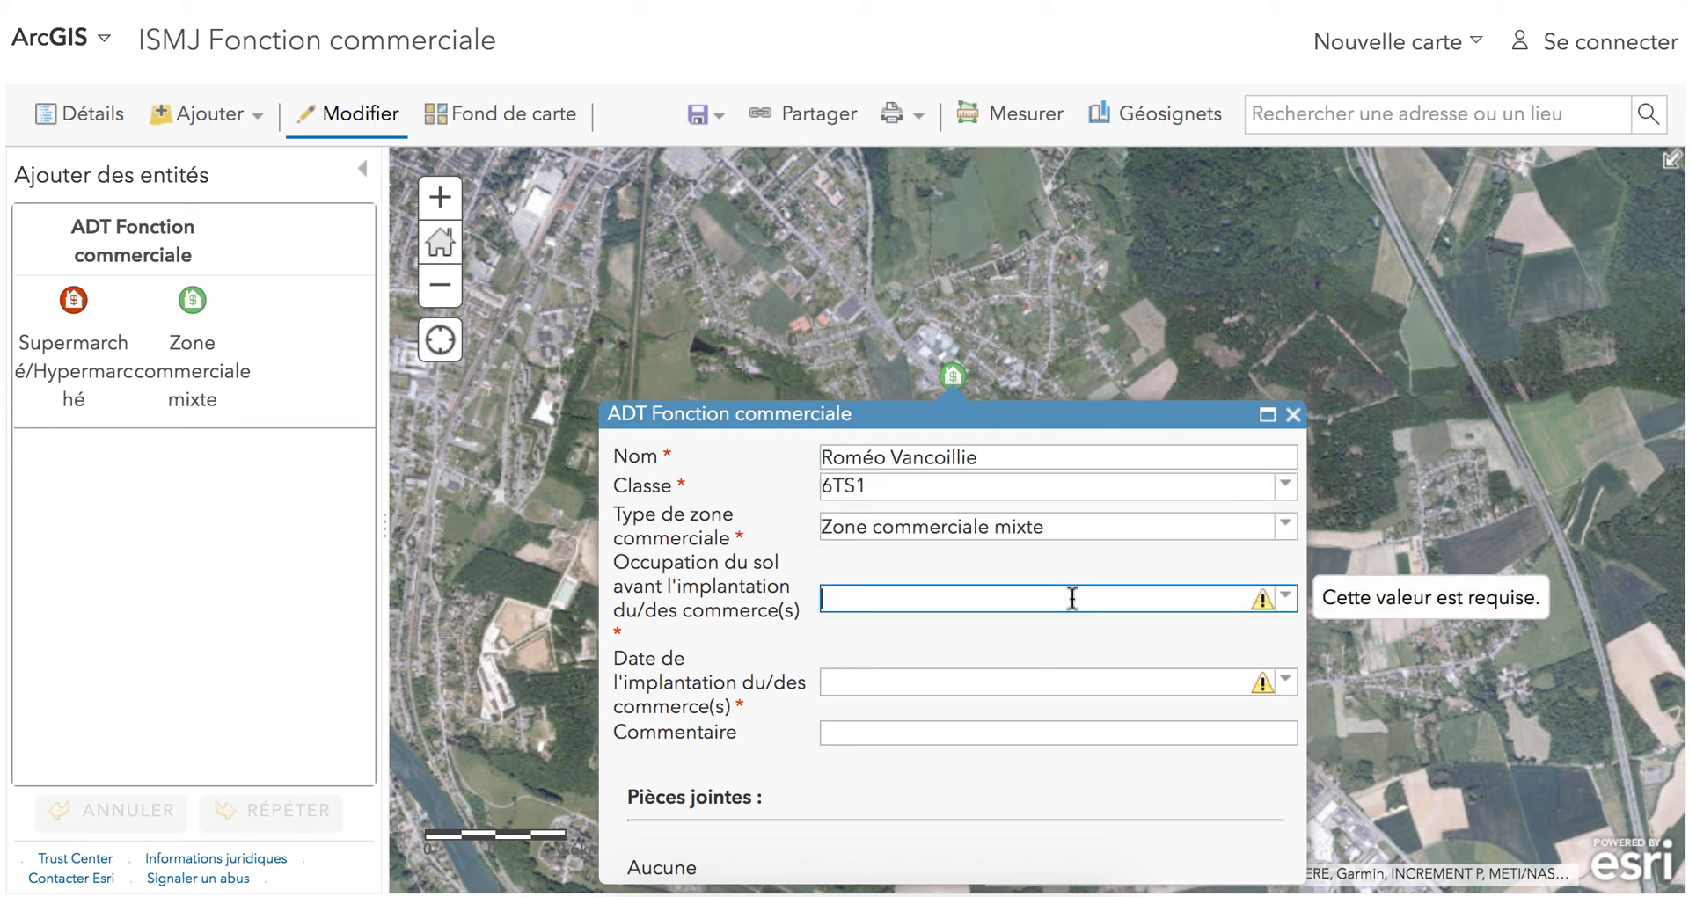
click(1287, 601)
click(1018, 643)
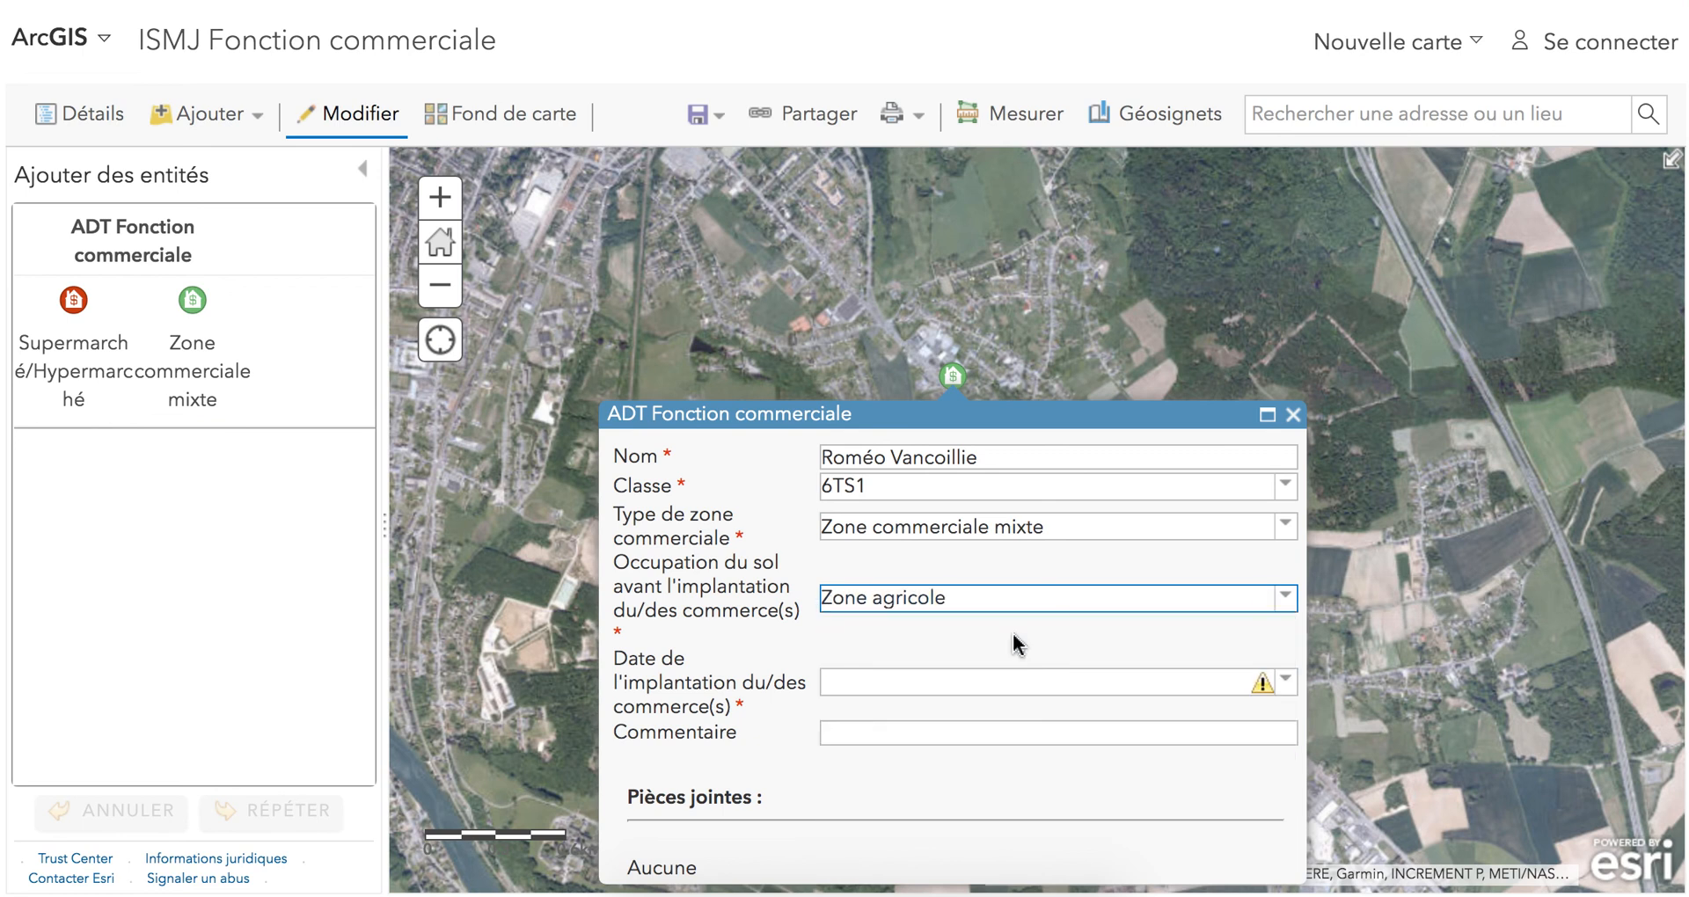
scroll(778, 634, down, 1)
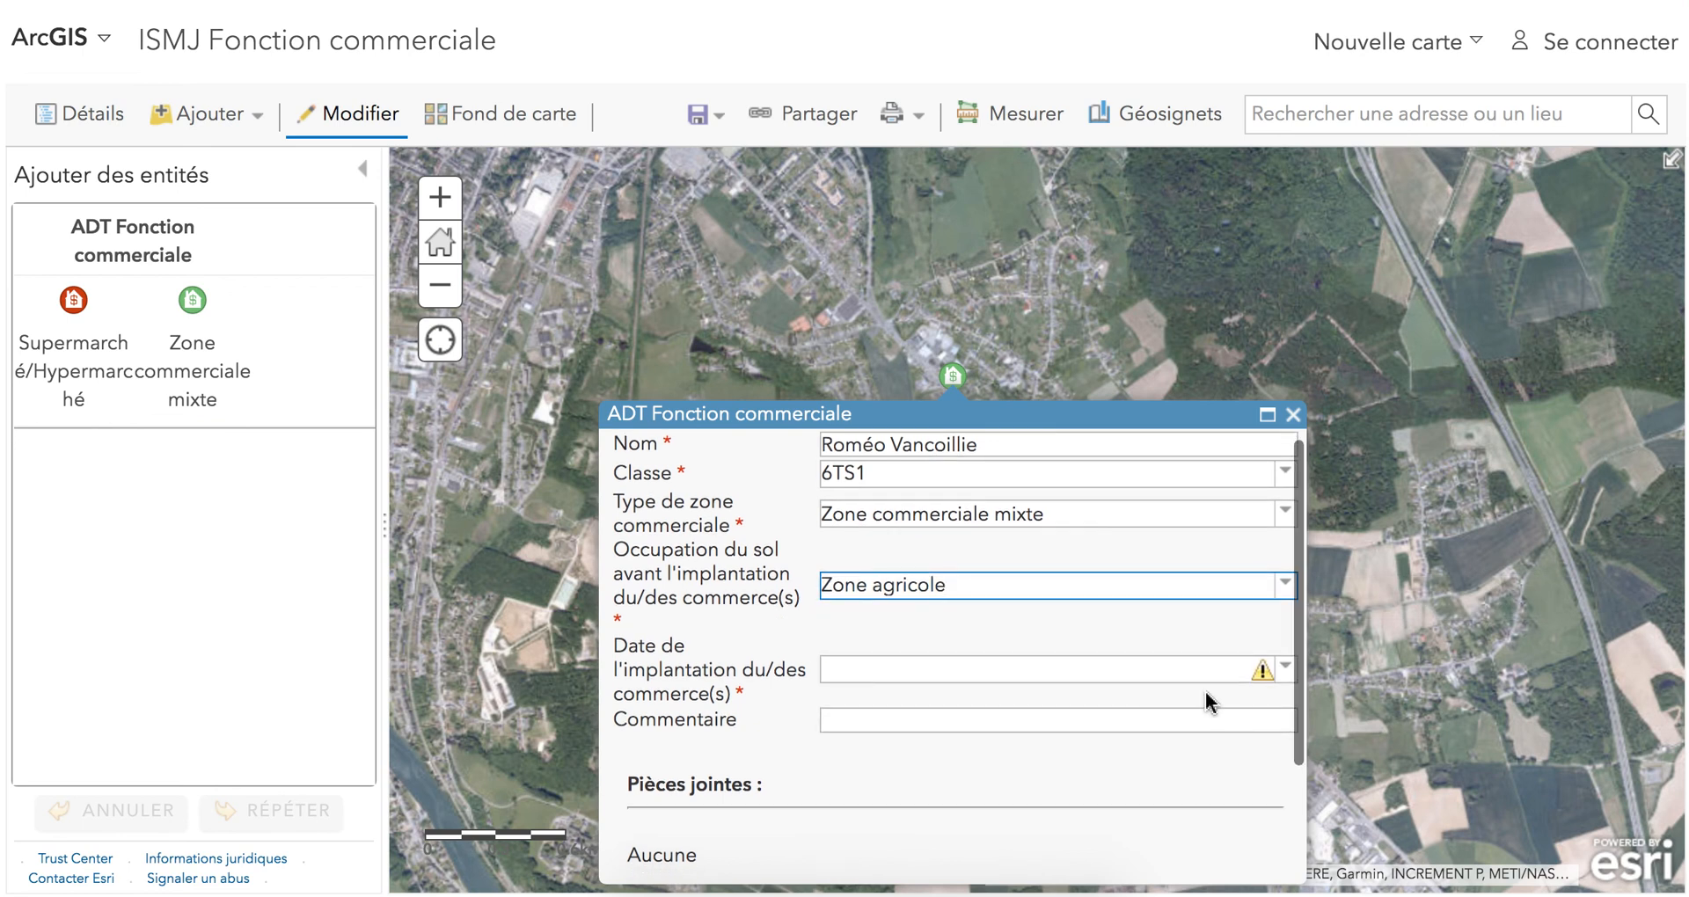
click(1284, 672)
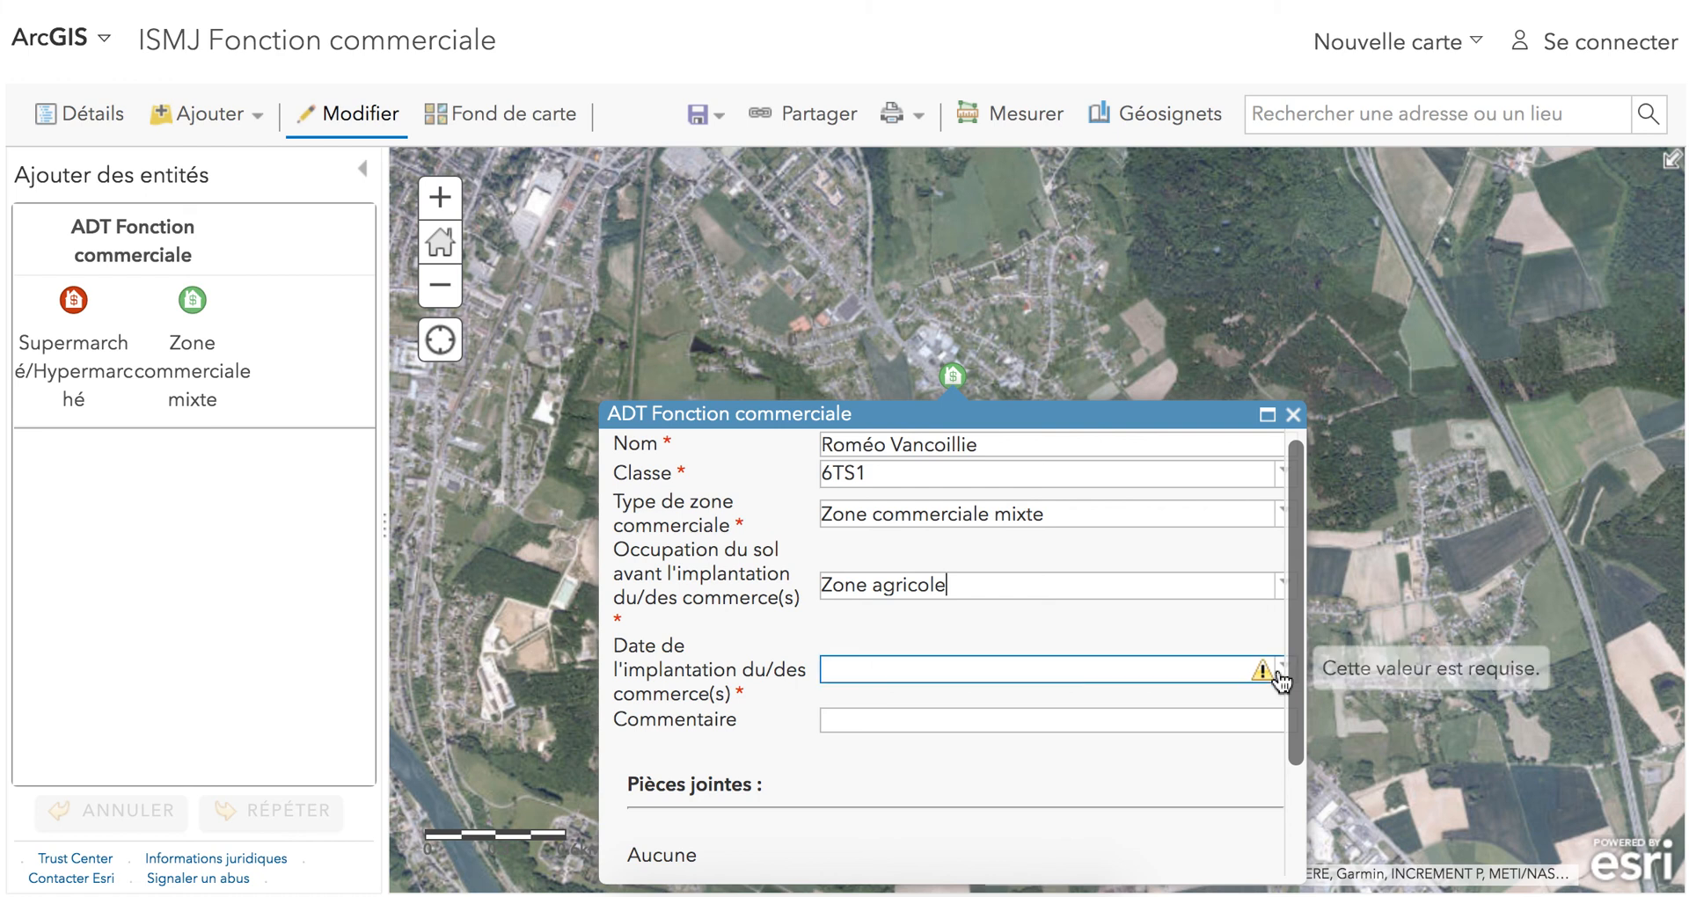
click(1002, 737)
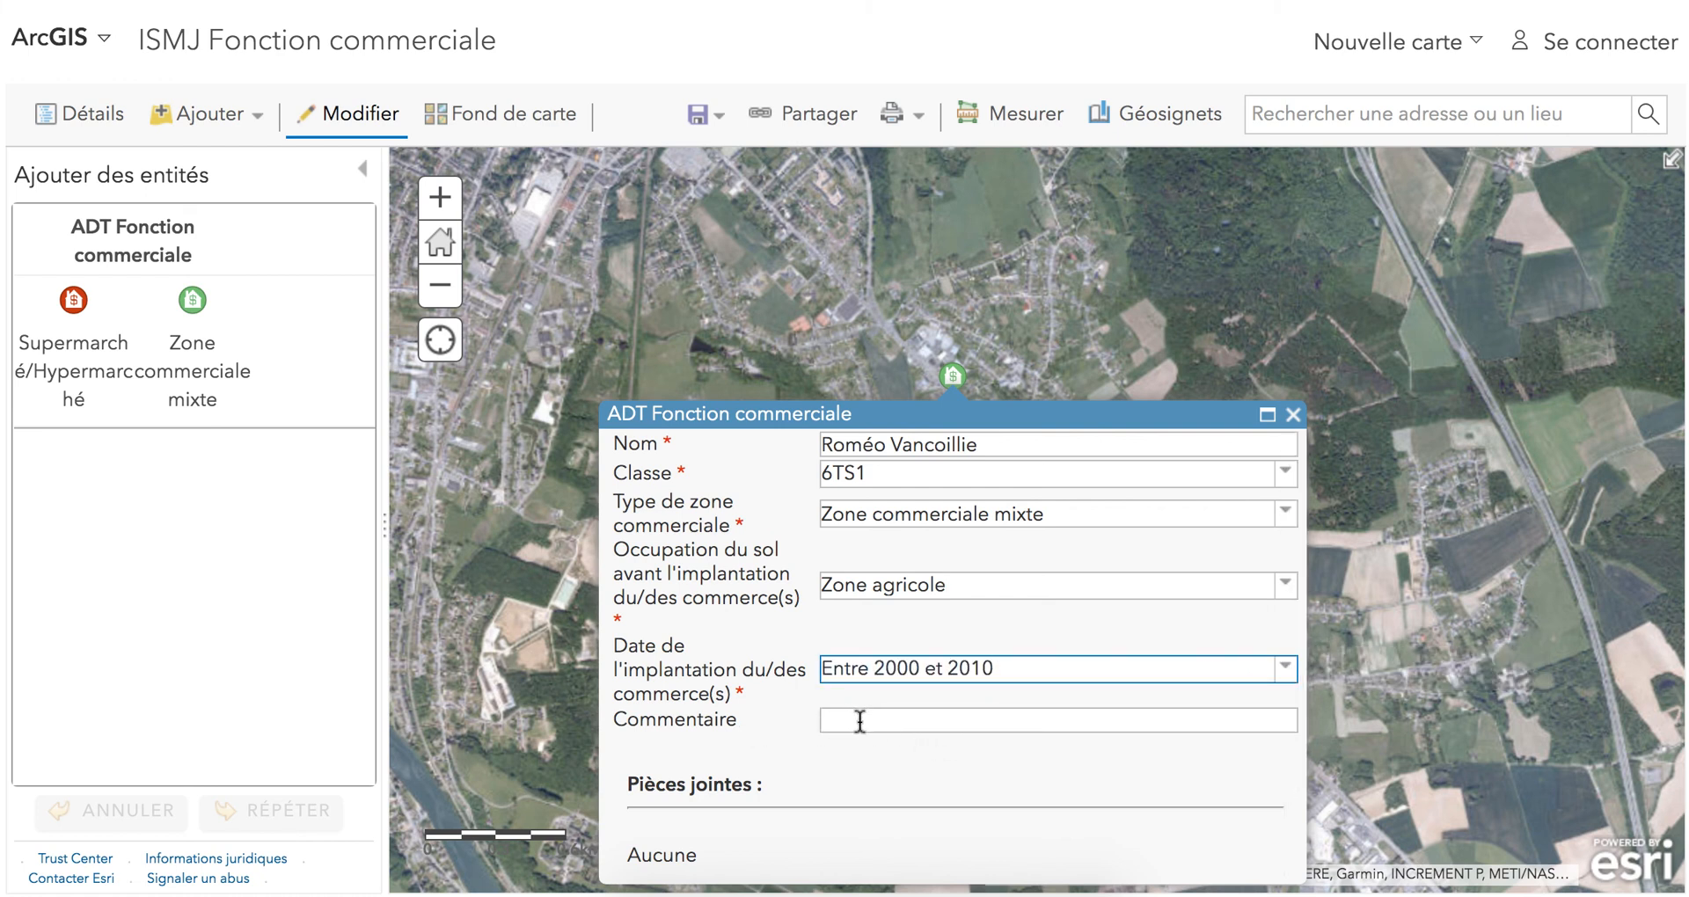
scroll(752, 746, down, 3)
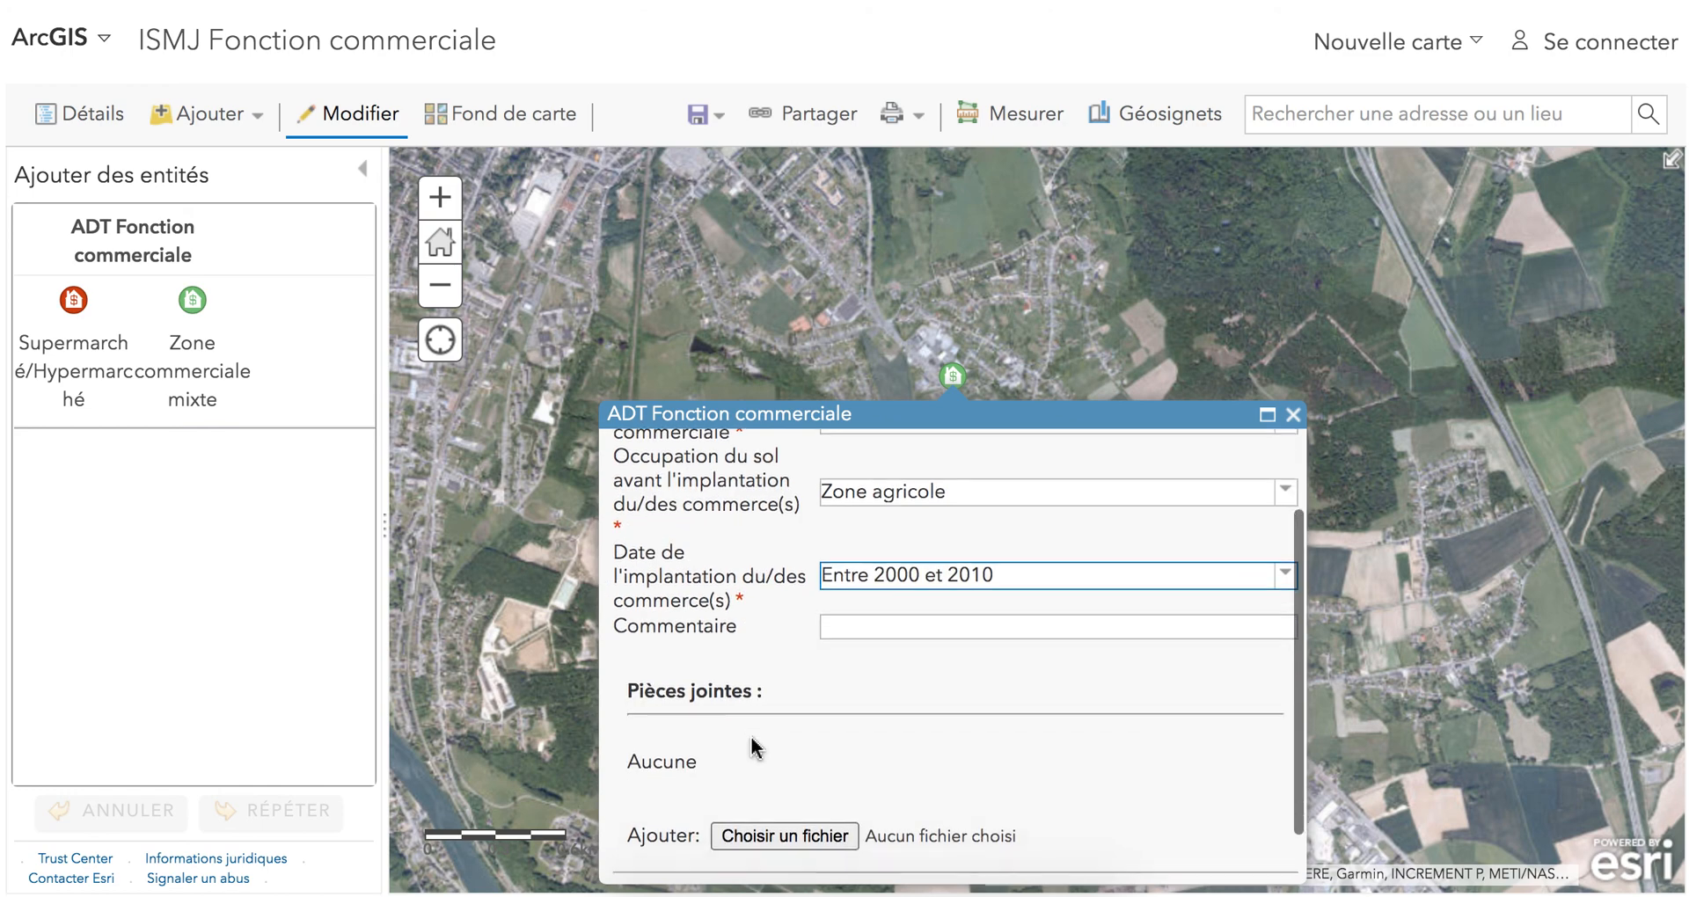
click(867, 852)
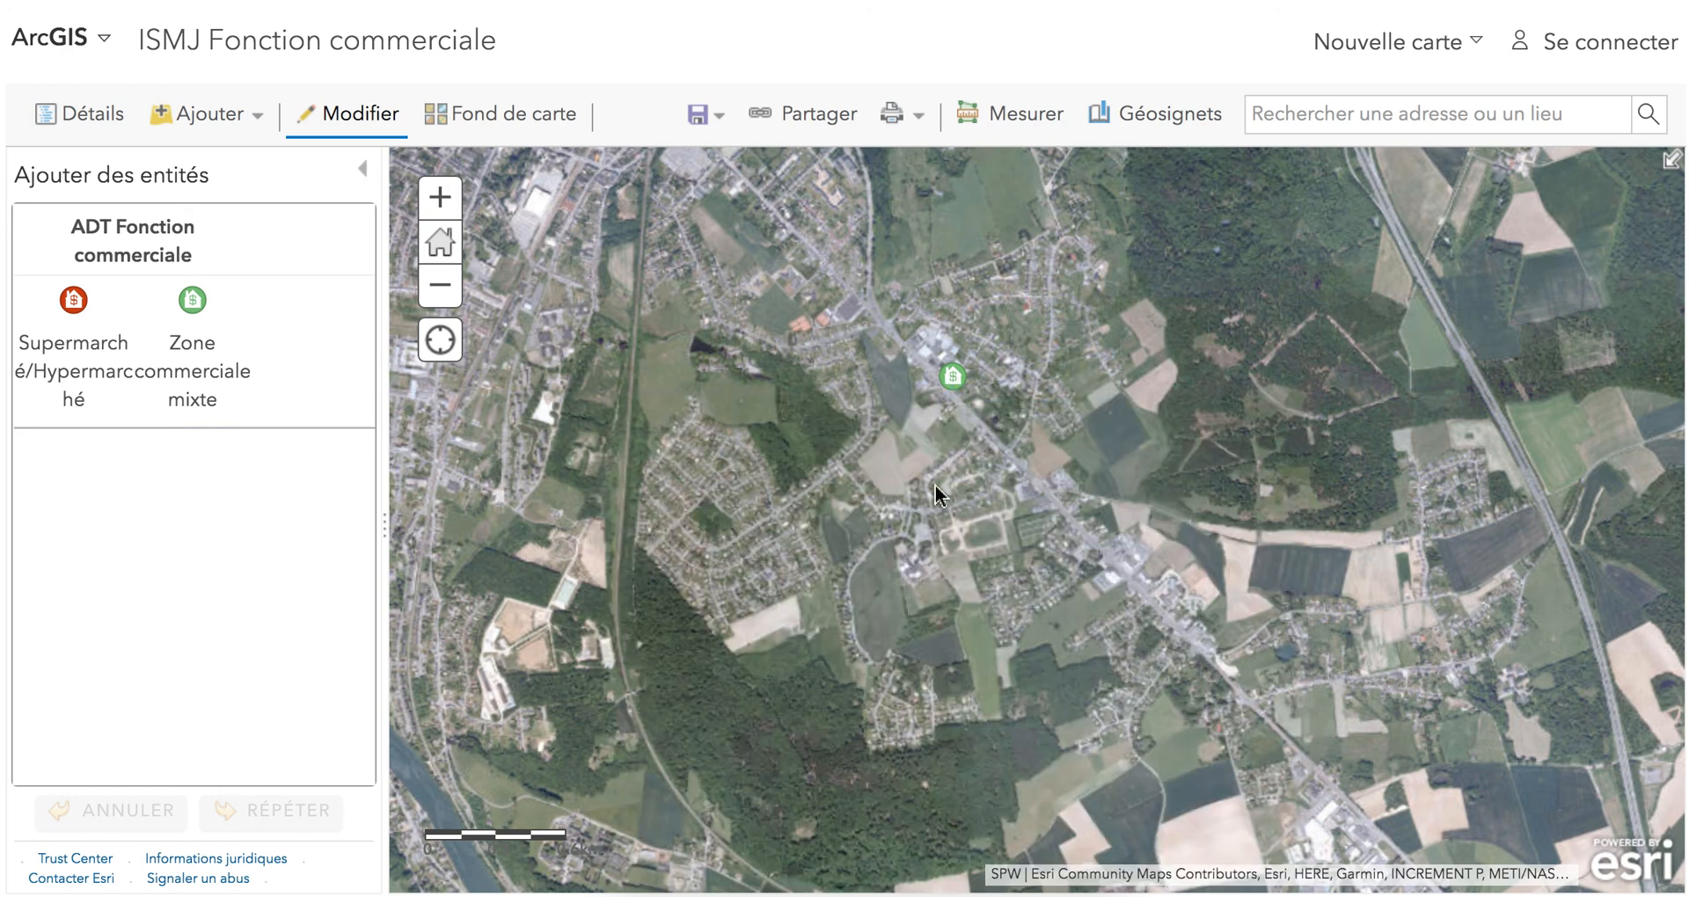
Leave map editing and examine the new mixed commercial zone point on the 2009-2010 orthophoto.
scroll(943, 381, up, 4)
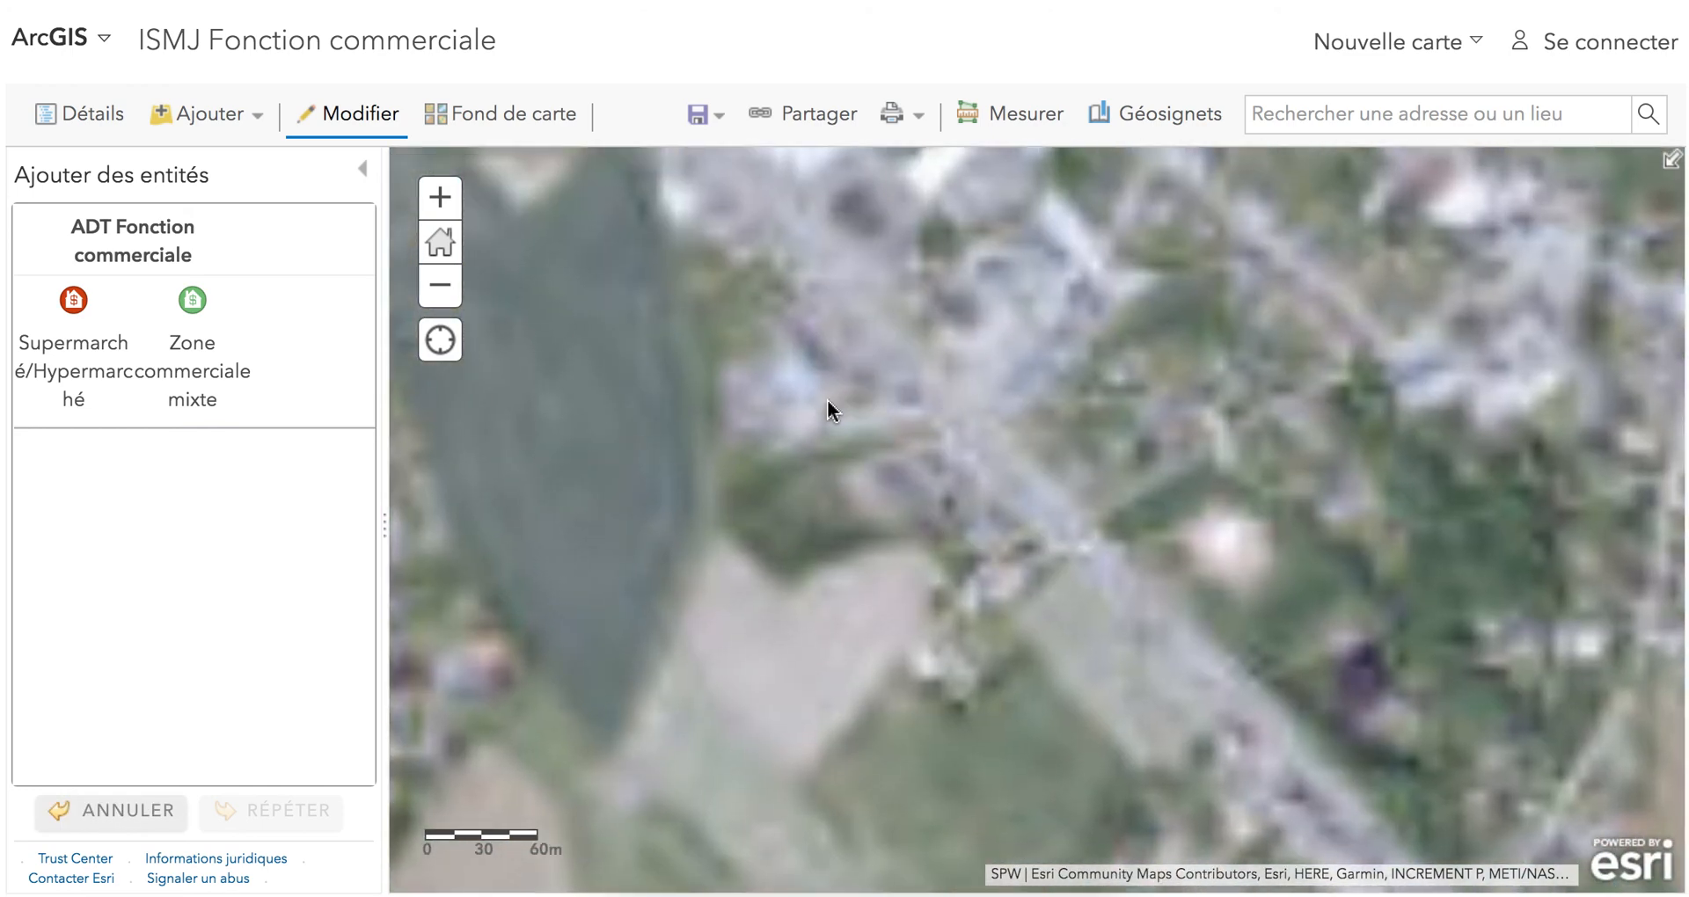
click(348, 116)
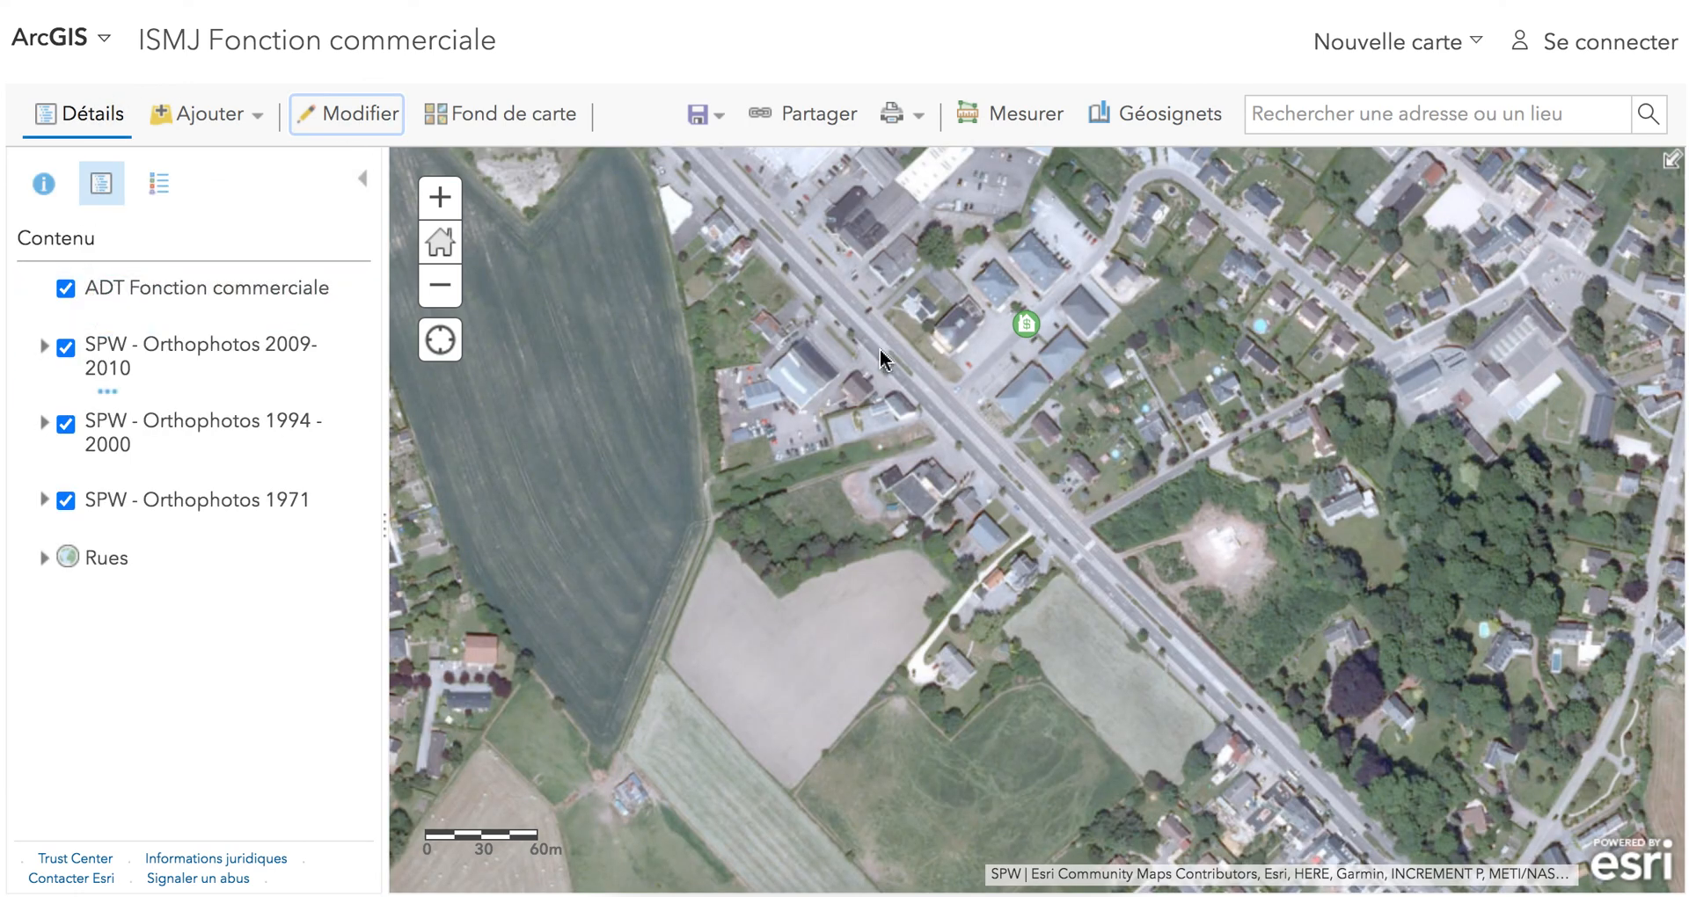
drag(899, 450, 874, 497)
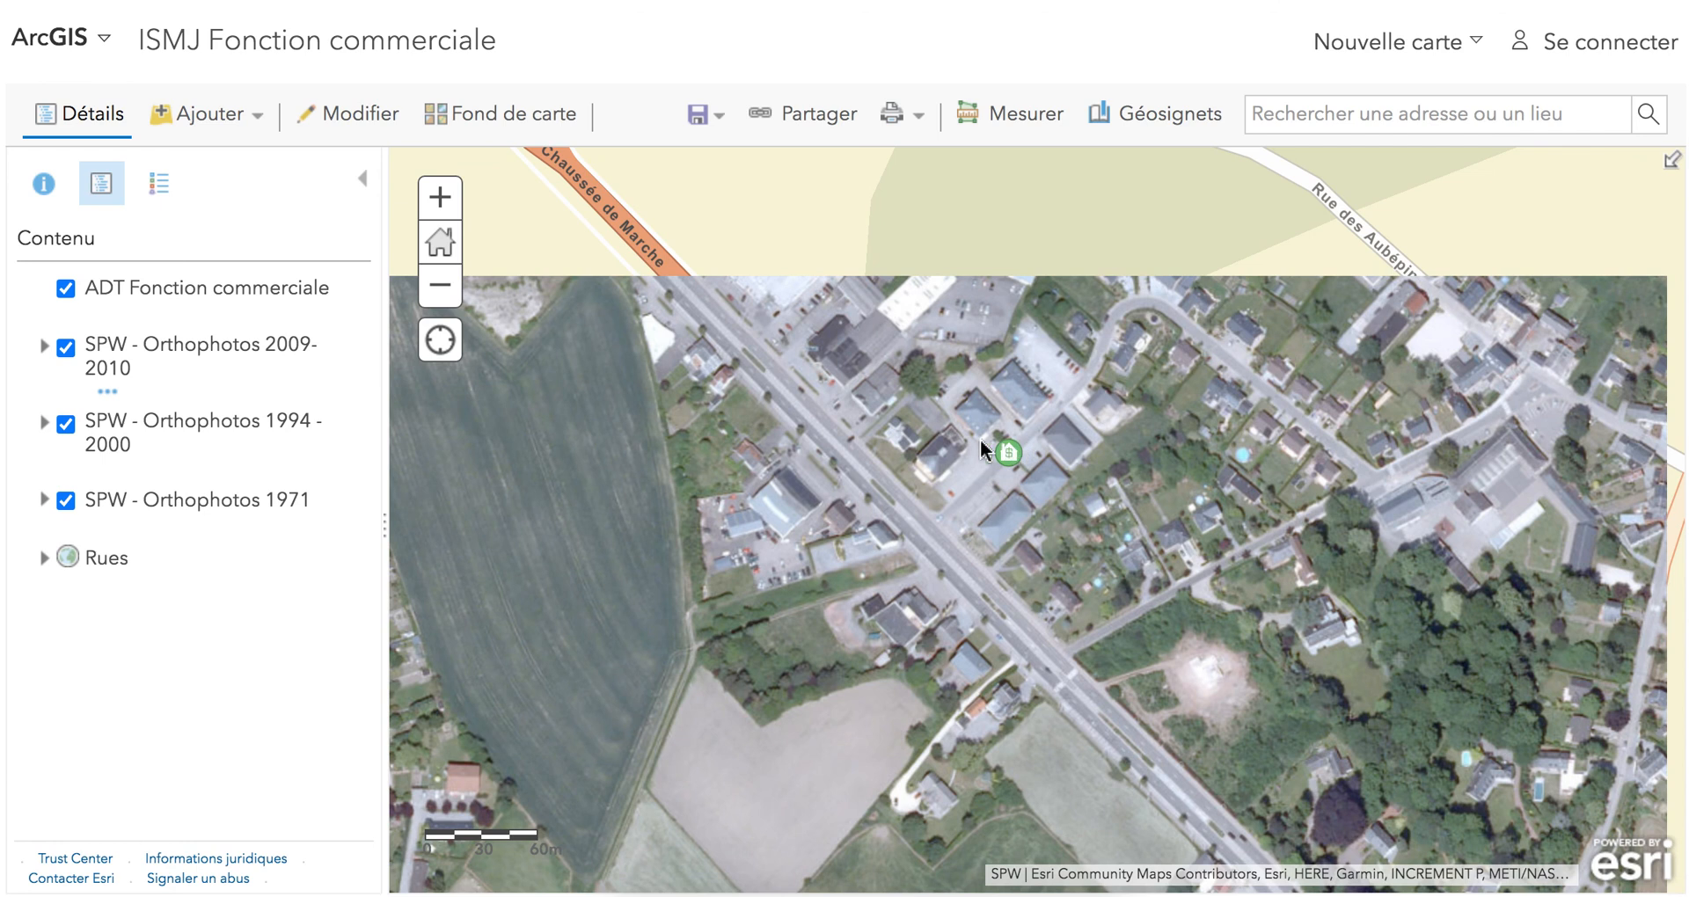